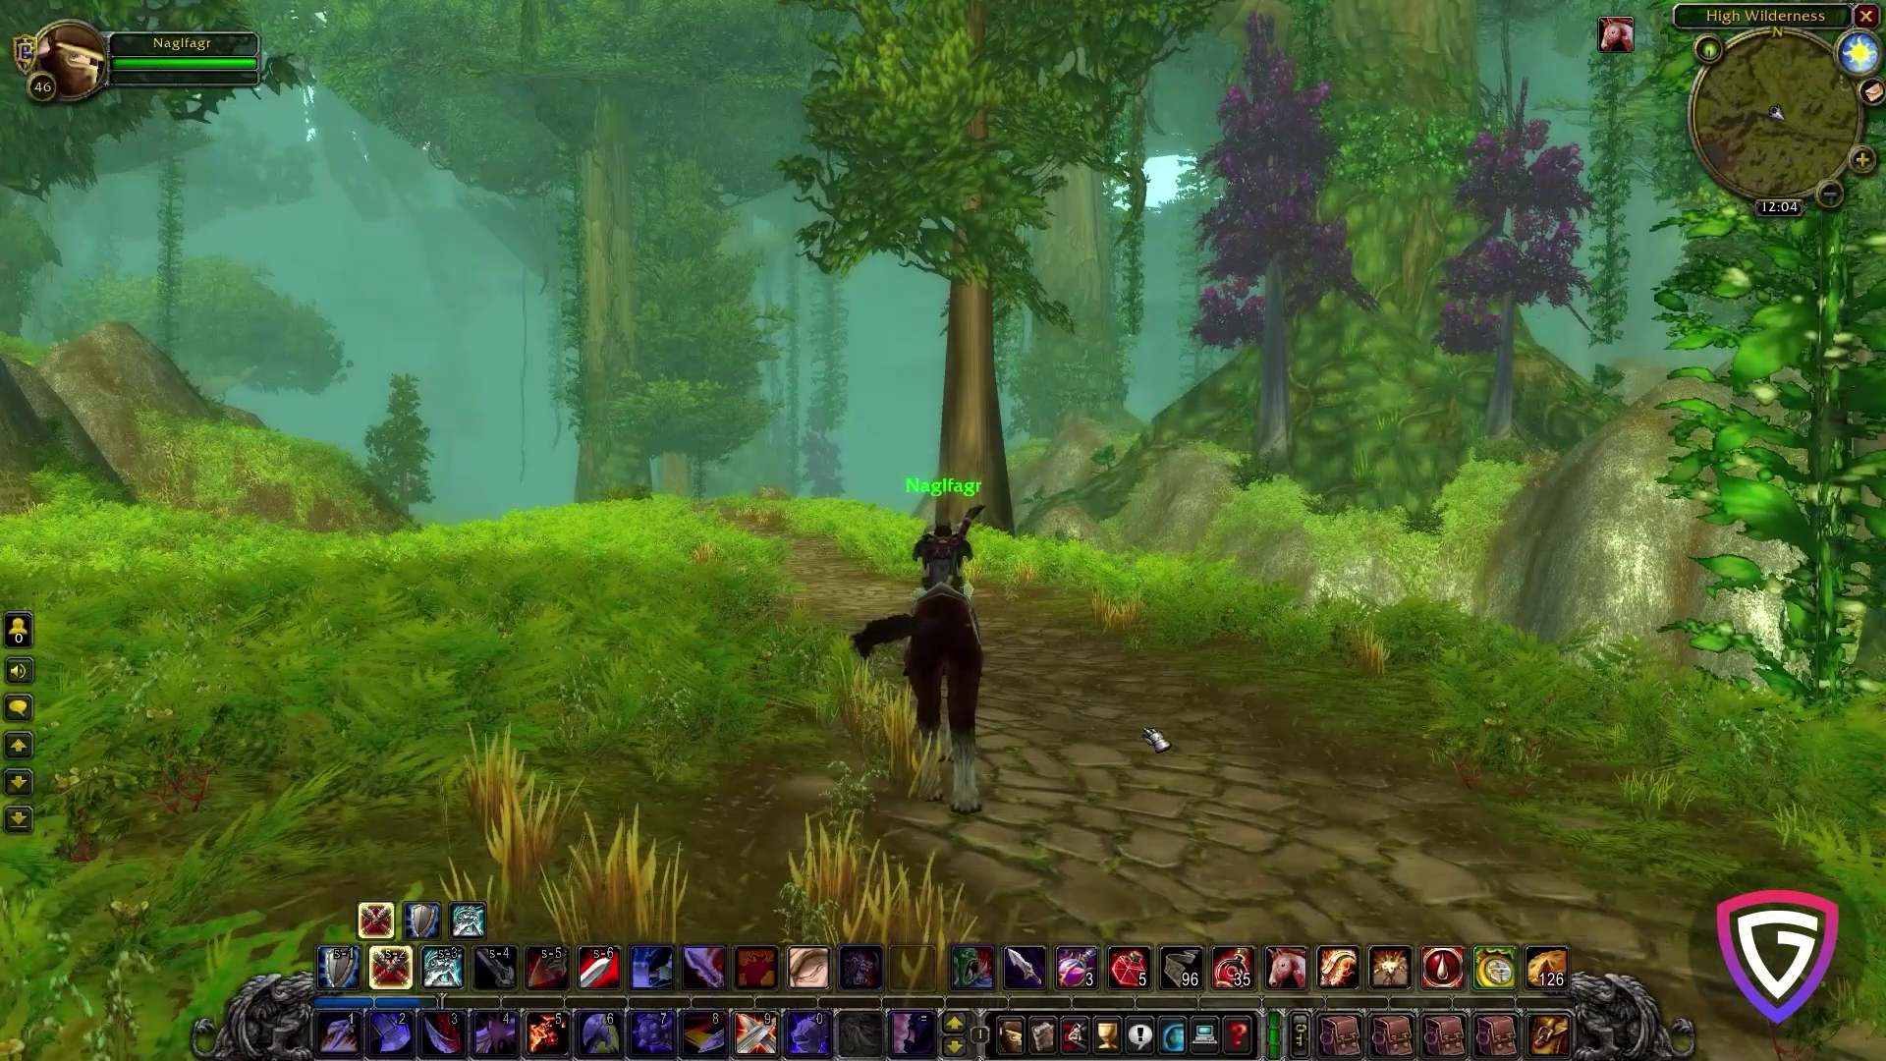
Bring up the in-game Main Menu over the mounted character with Escape
key(Escape)
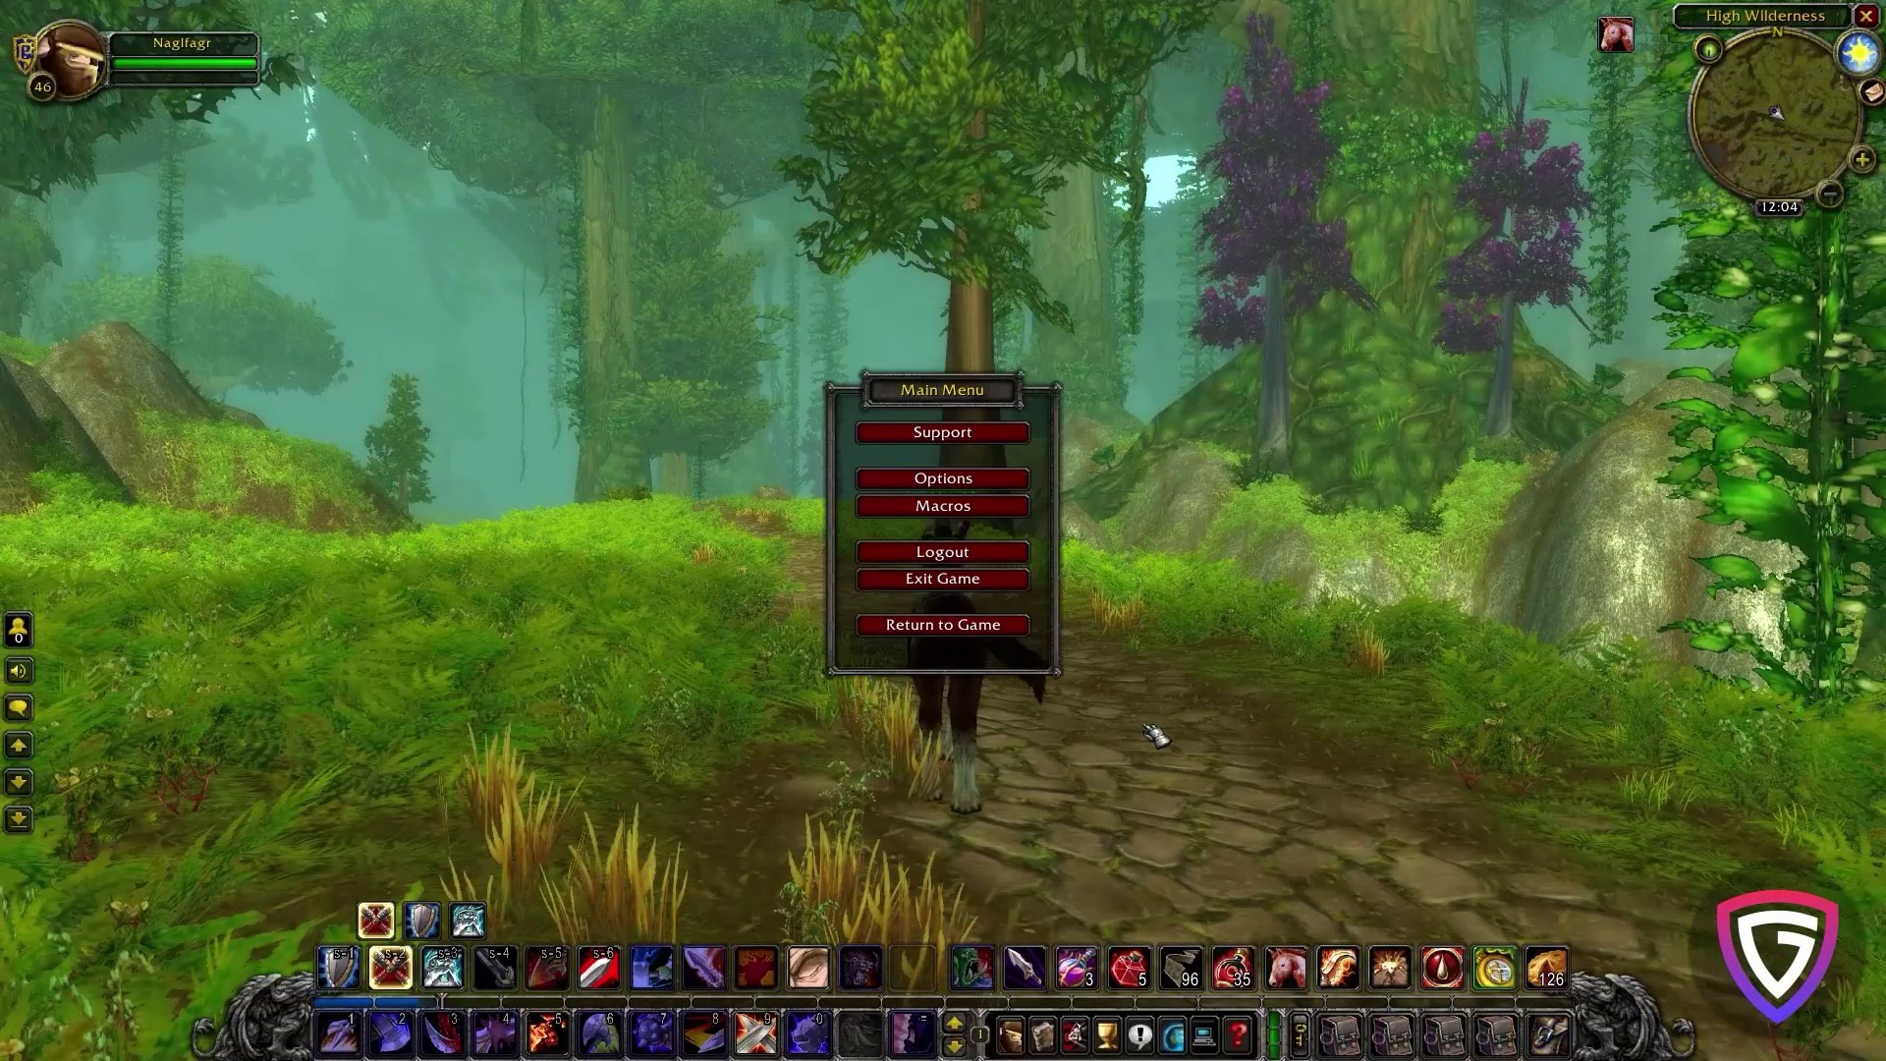
Exit the game immediately, skipping the logout countdown, and return to the Battle.net launcher
click(962, 587)
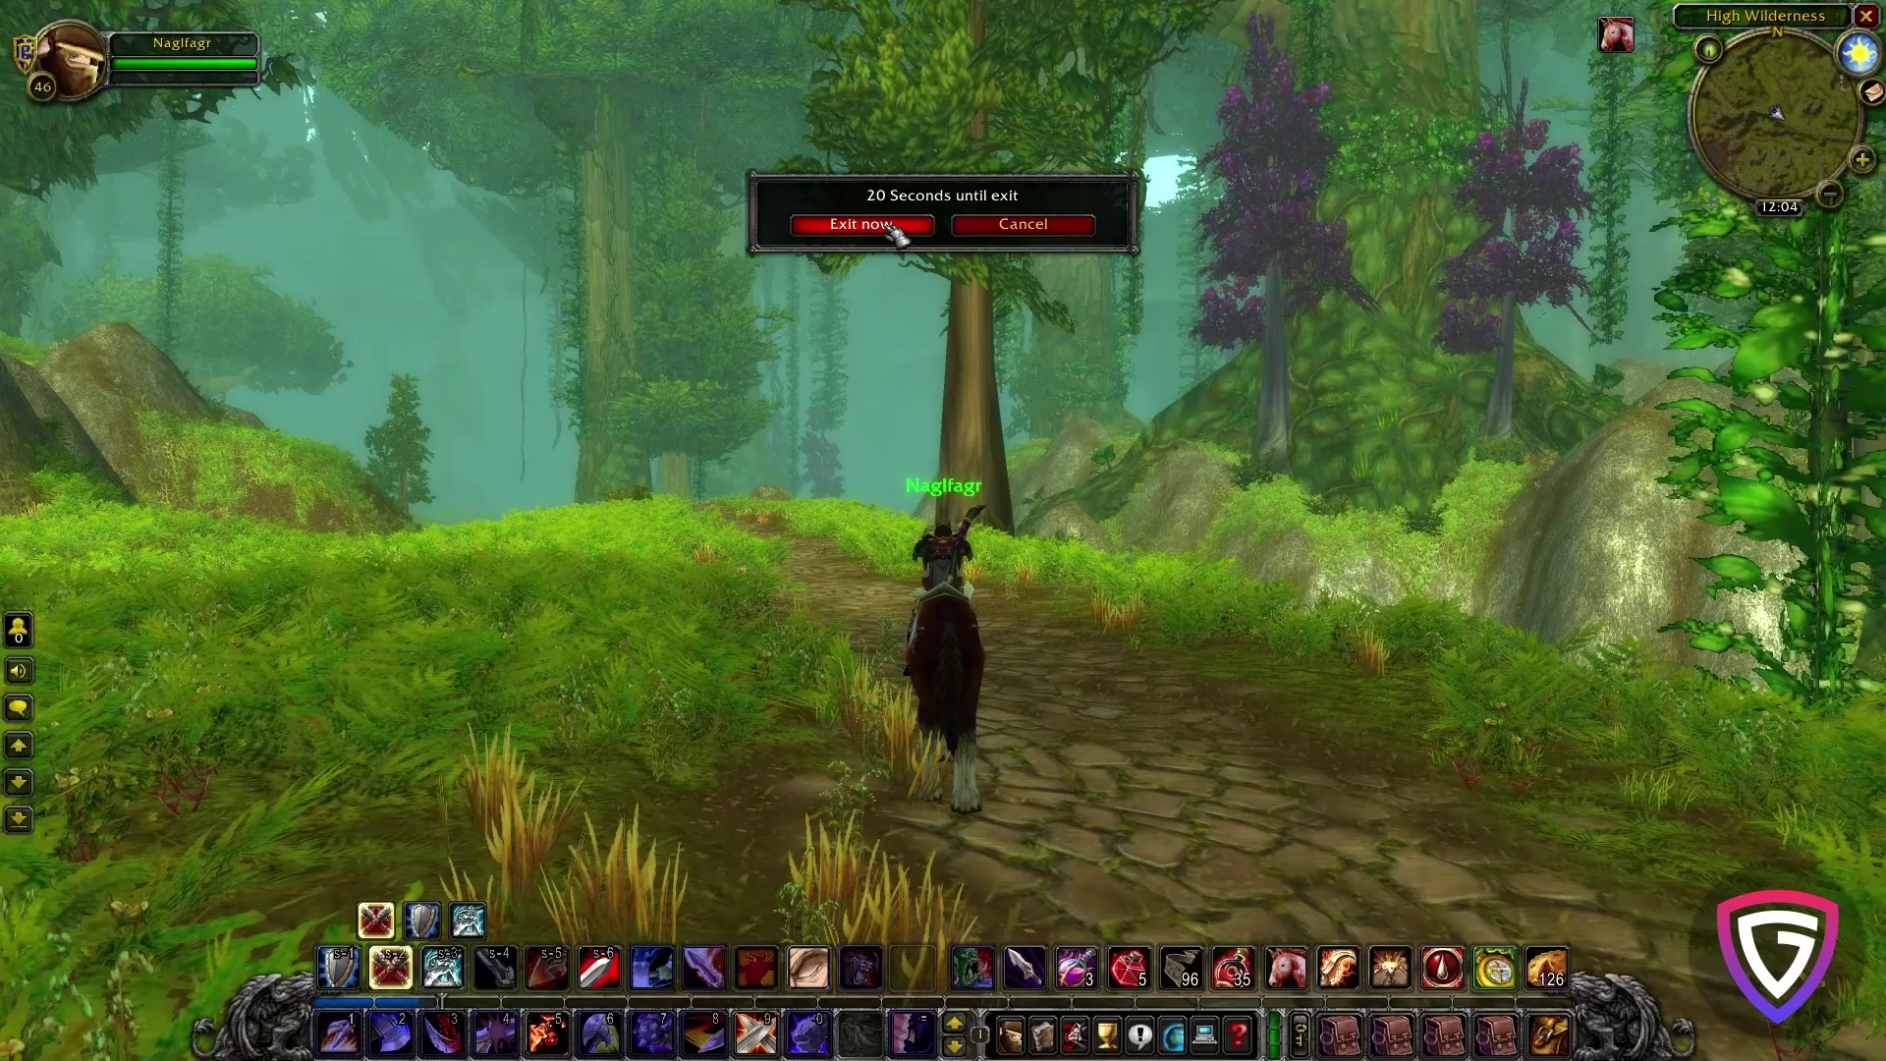
click(891, 226)
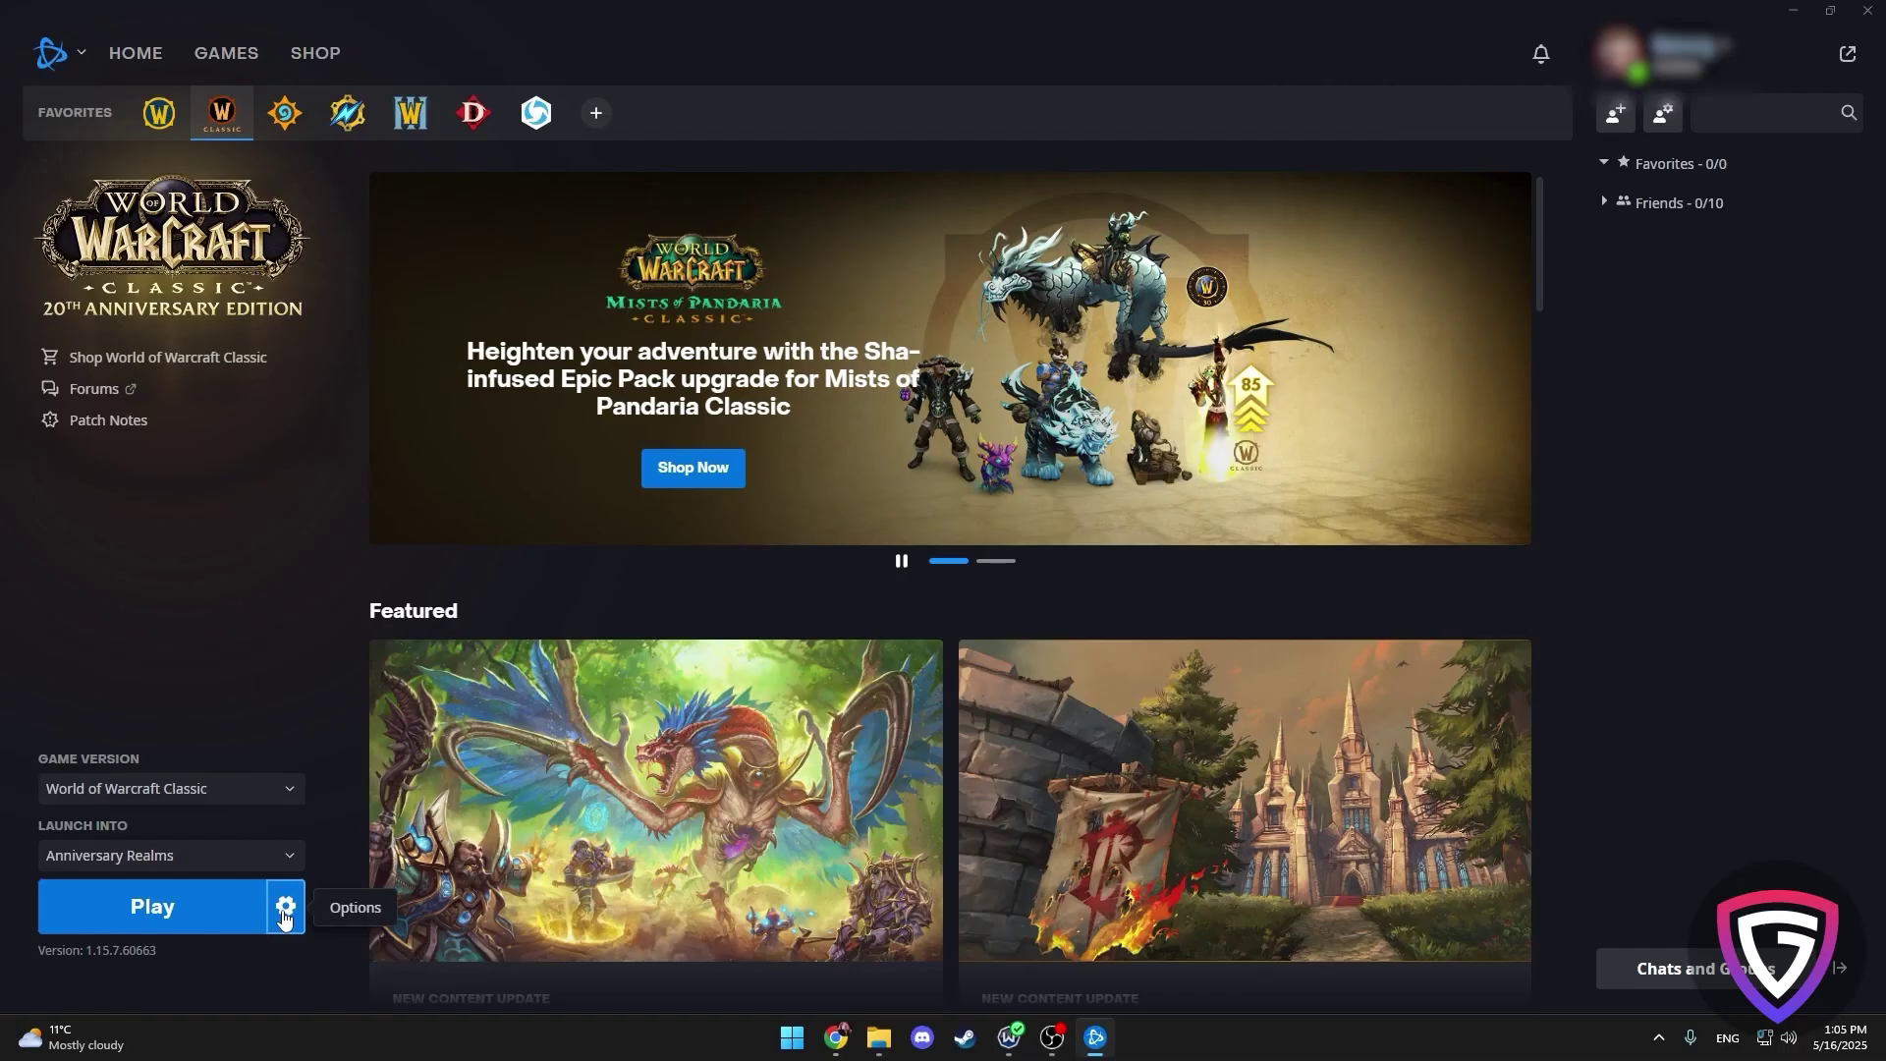
Use the Play gear menu's Show in Explorer to open the World of Warcraft install folder
click(285, 916)
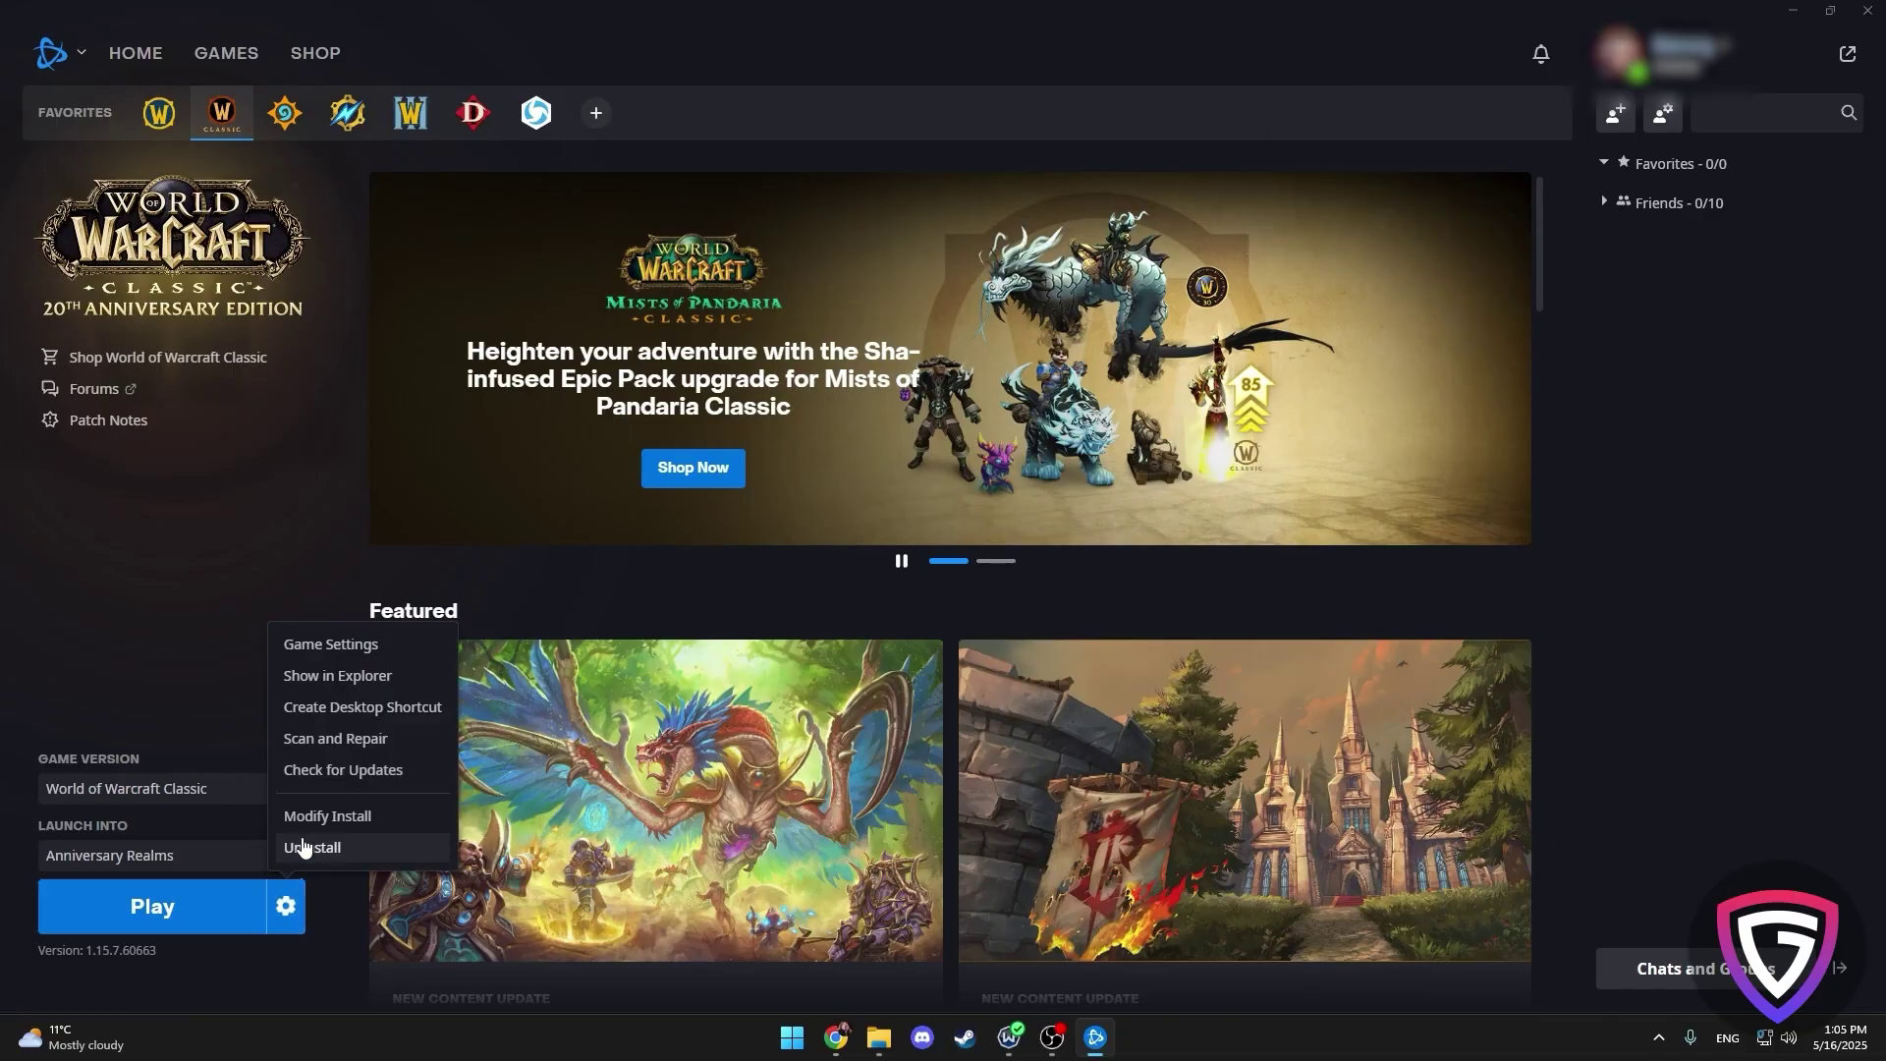
click(365, 677)
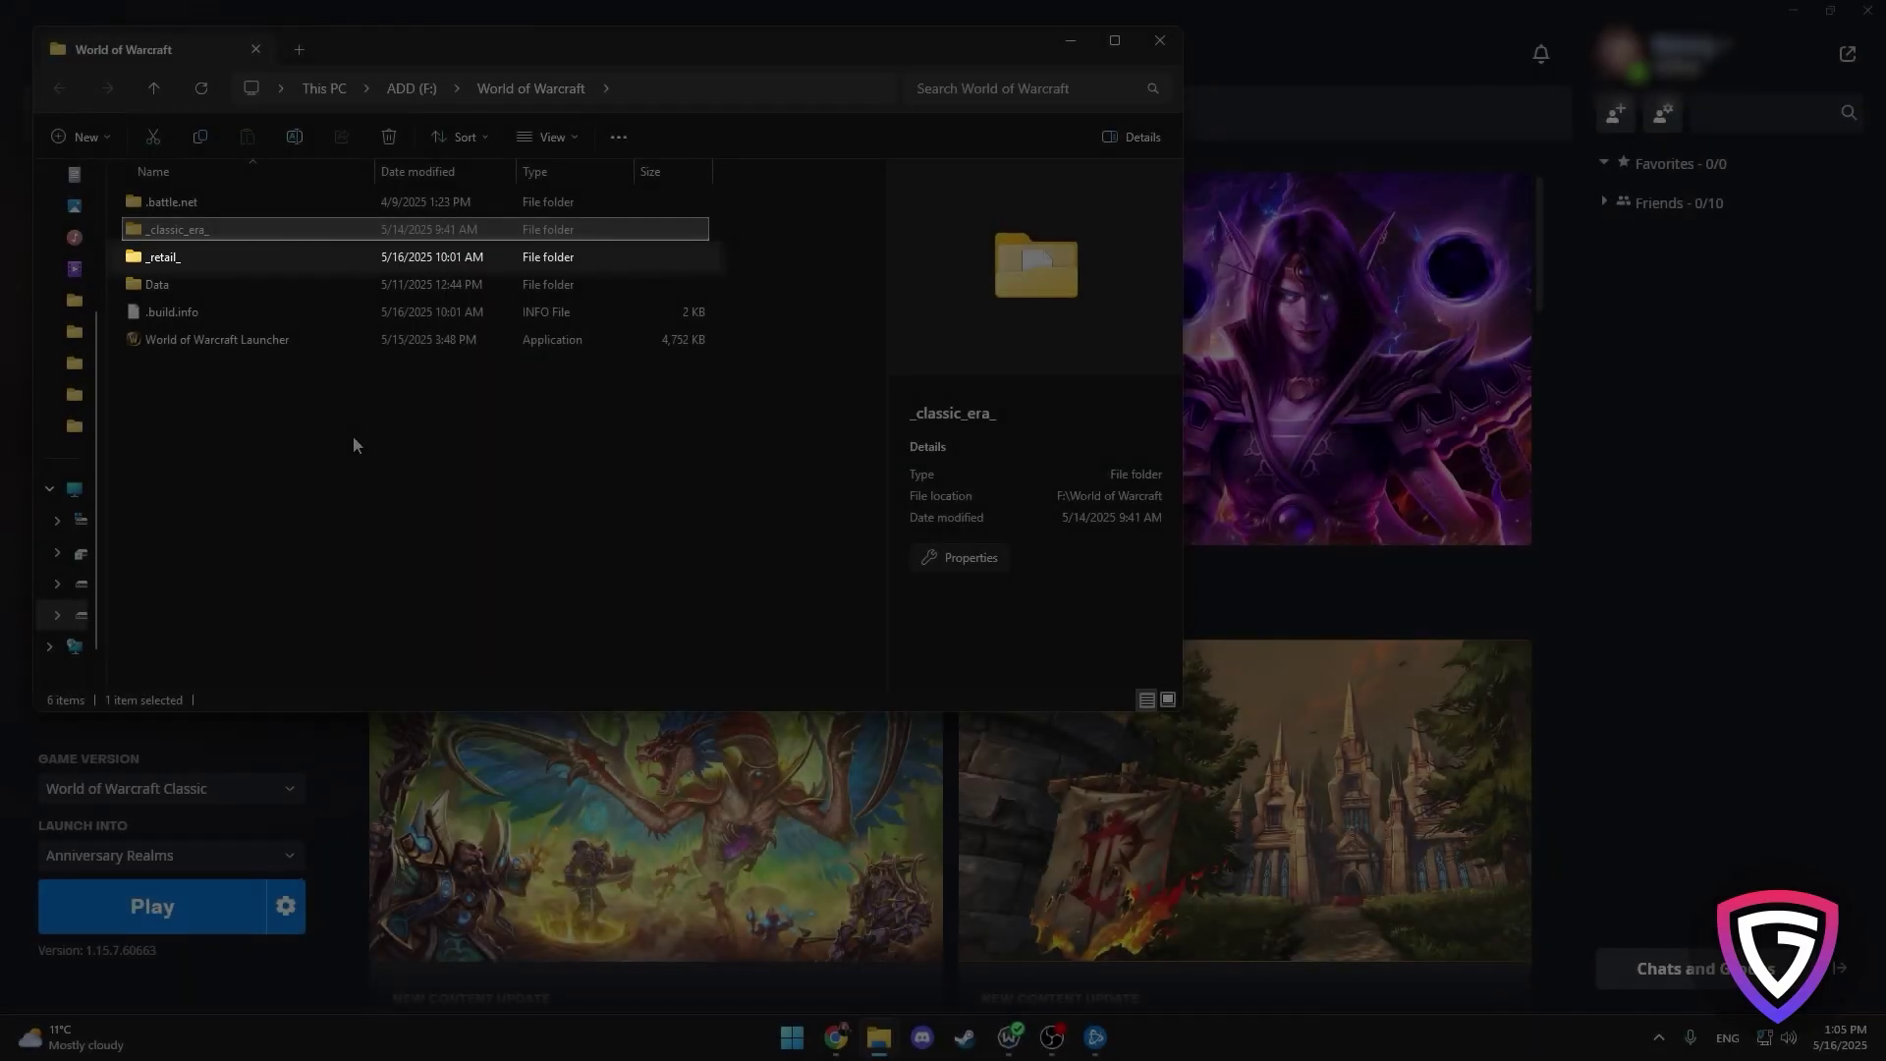
Navigate File Explorer into _classic_era_\Interface\AddOns
double_click(294, 231)
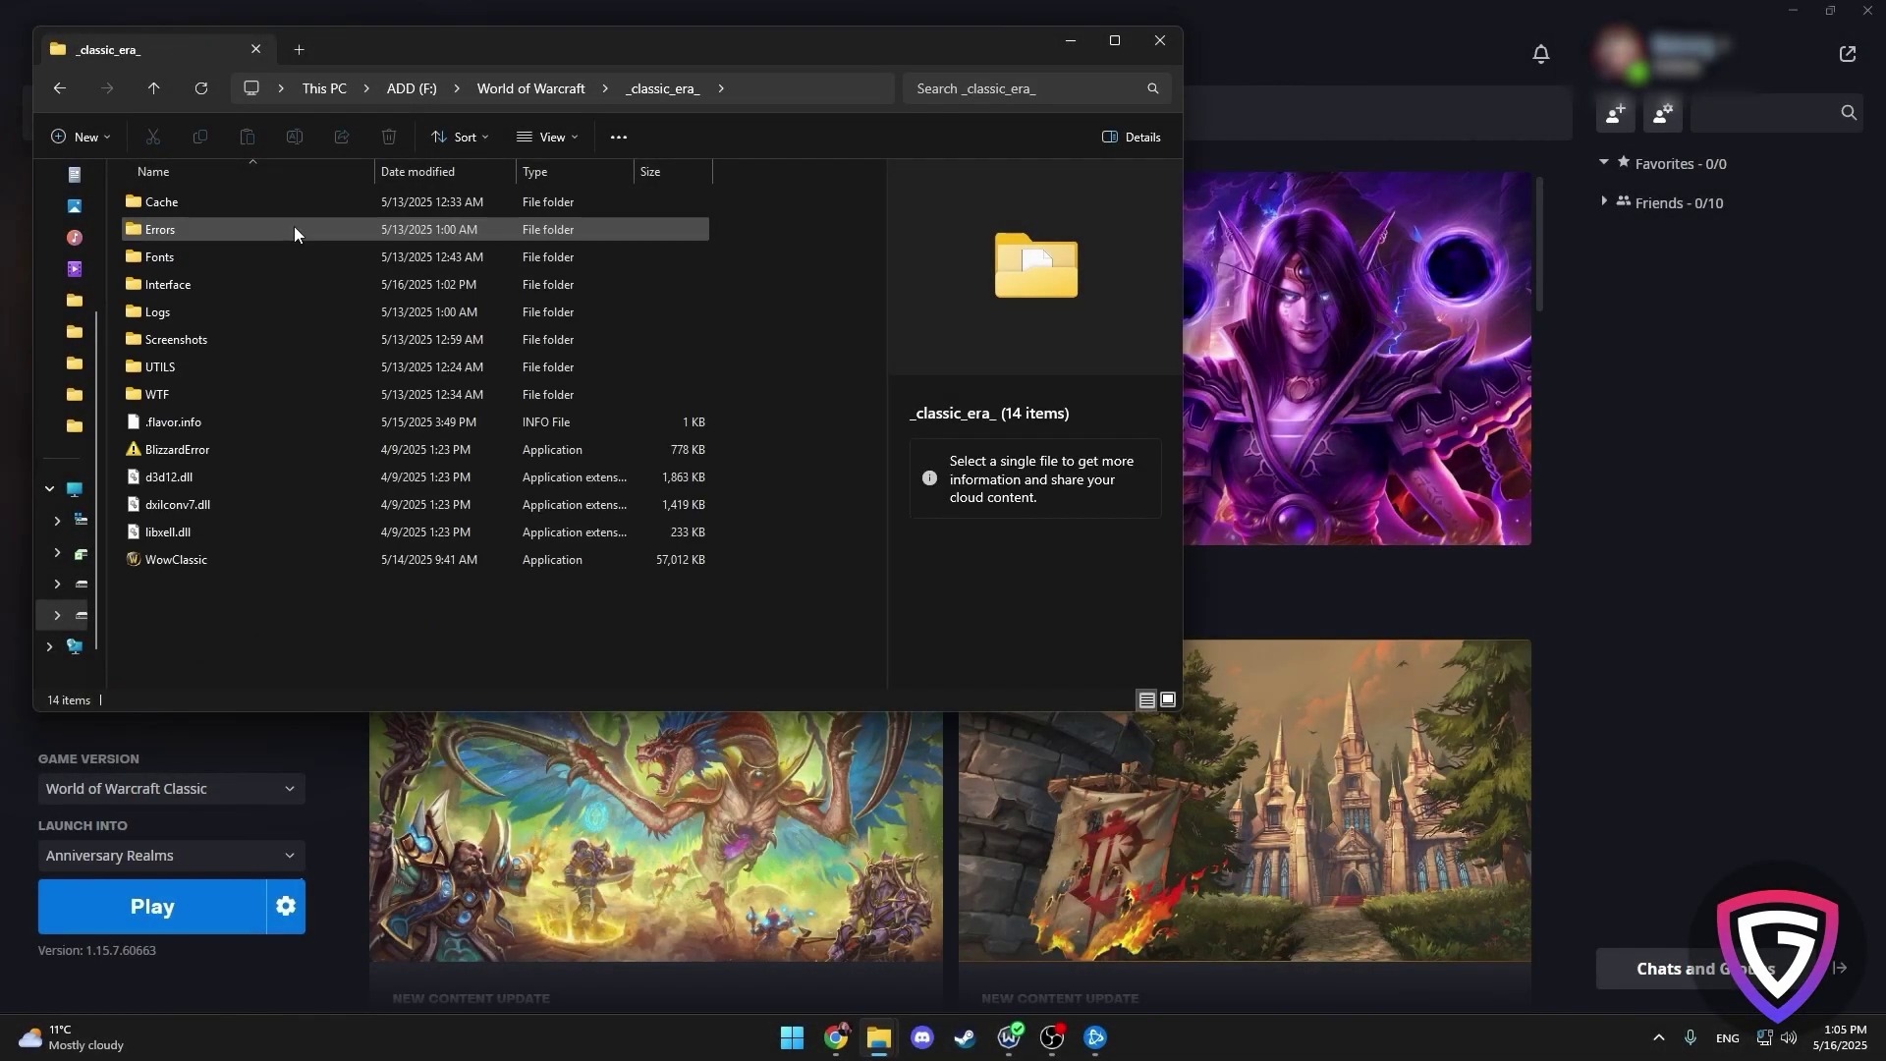
double_click(282, 285)
click(335, 205)
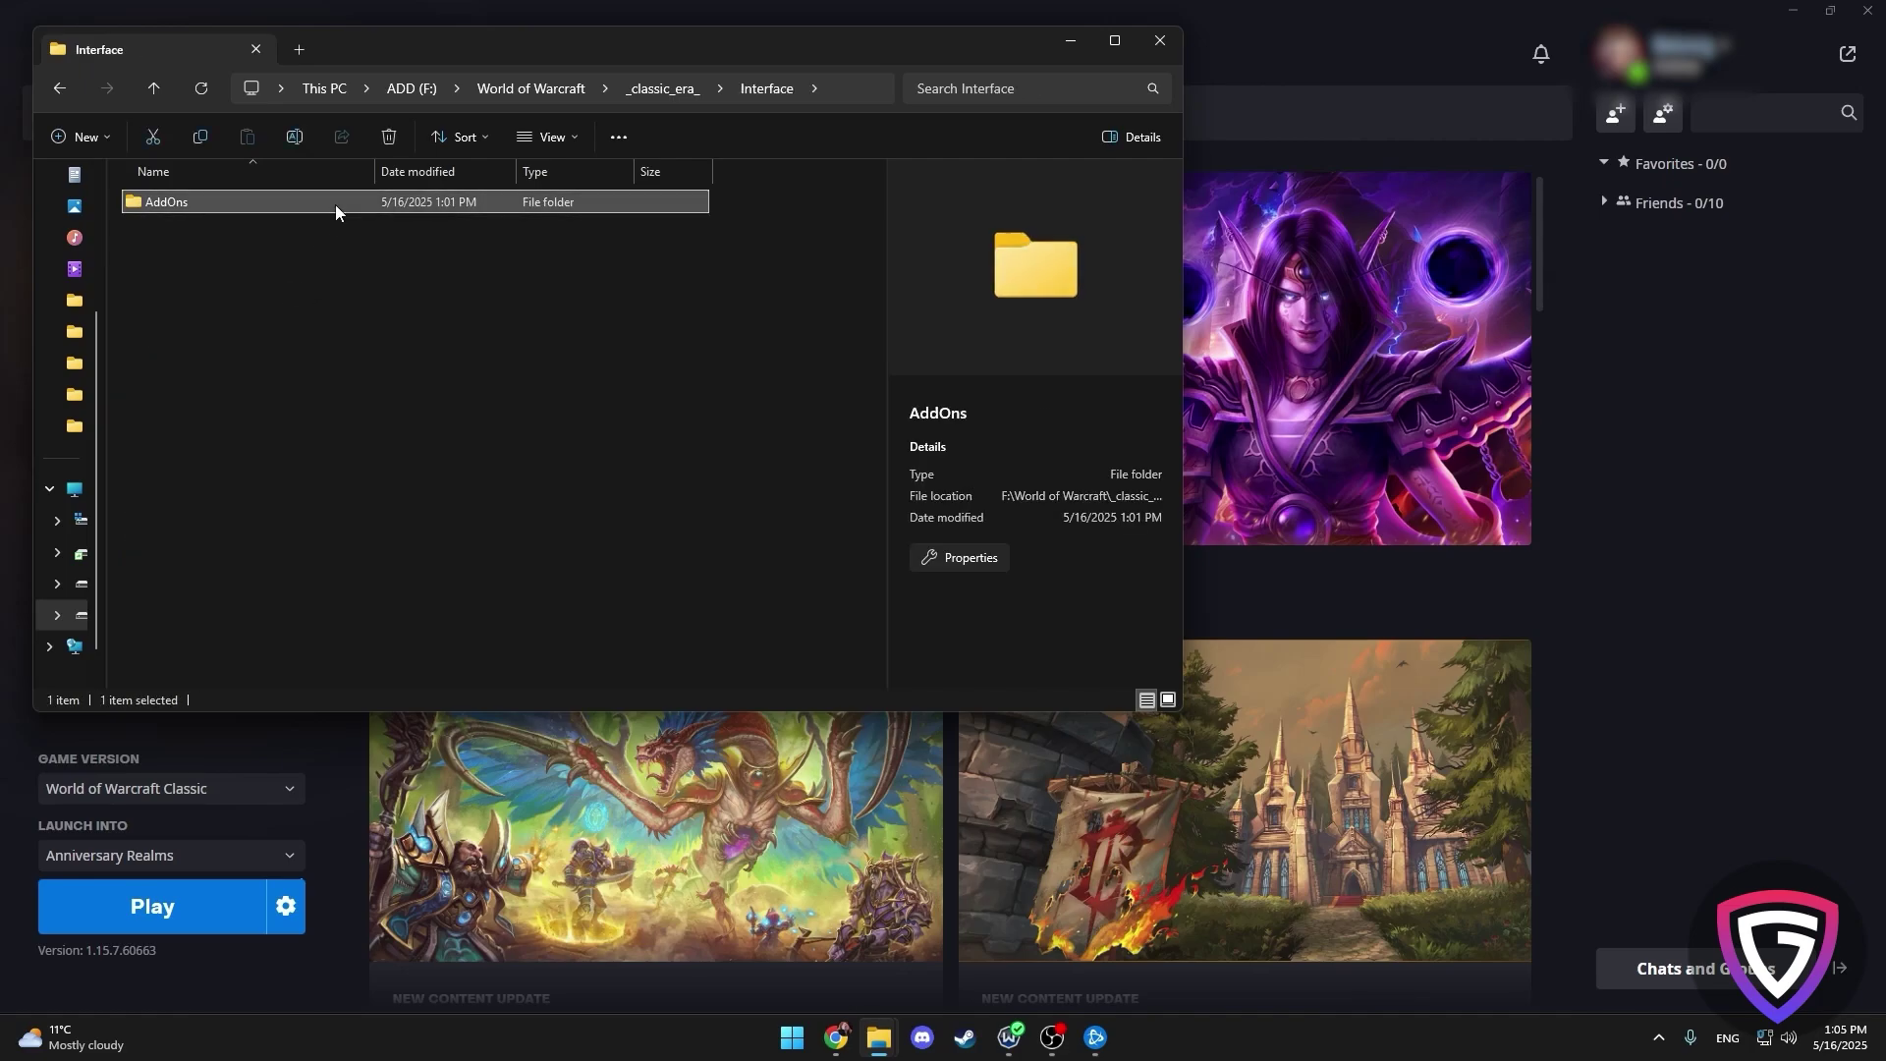
double_click(334, 204)
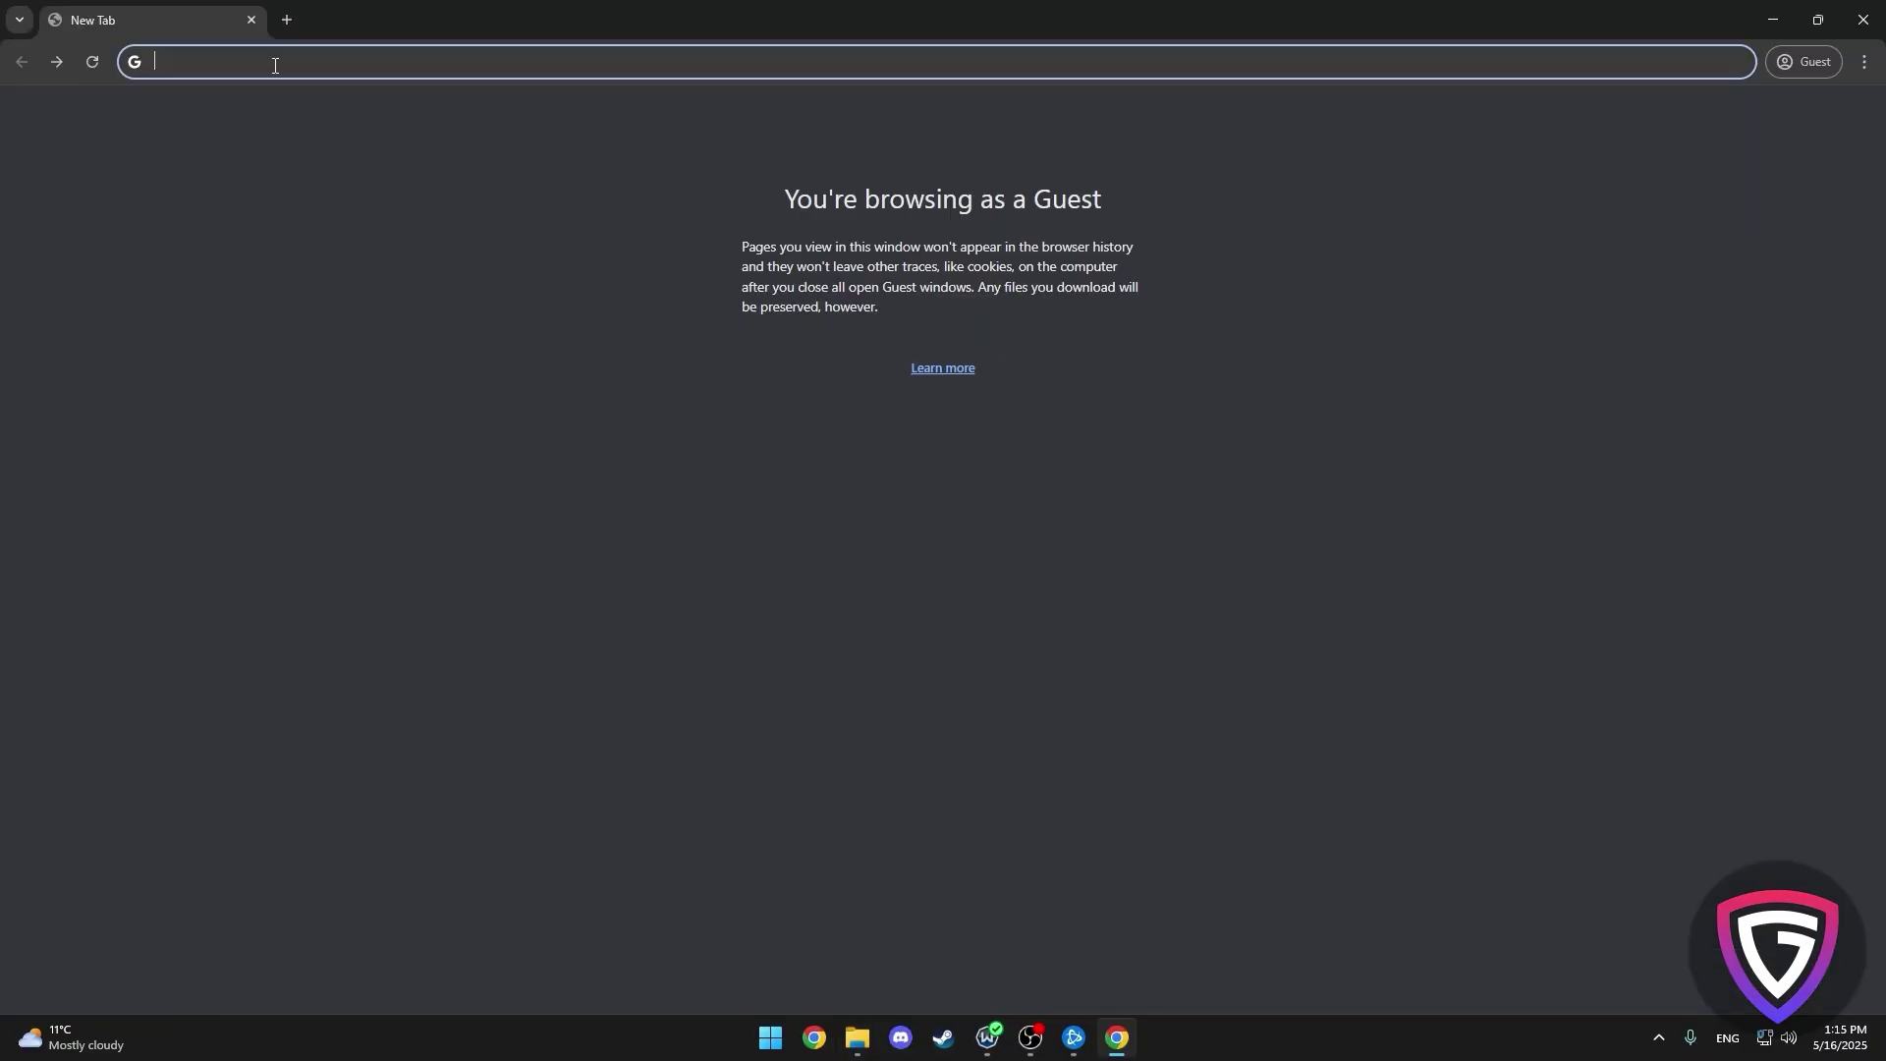
Go to curseforge.com, enter the World of Warcraft catalogue, and open Questie from Popular Addons
text(c)
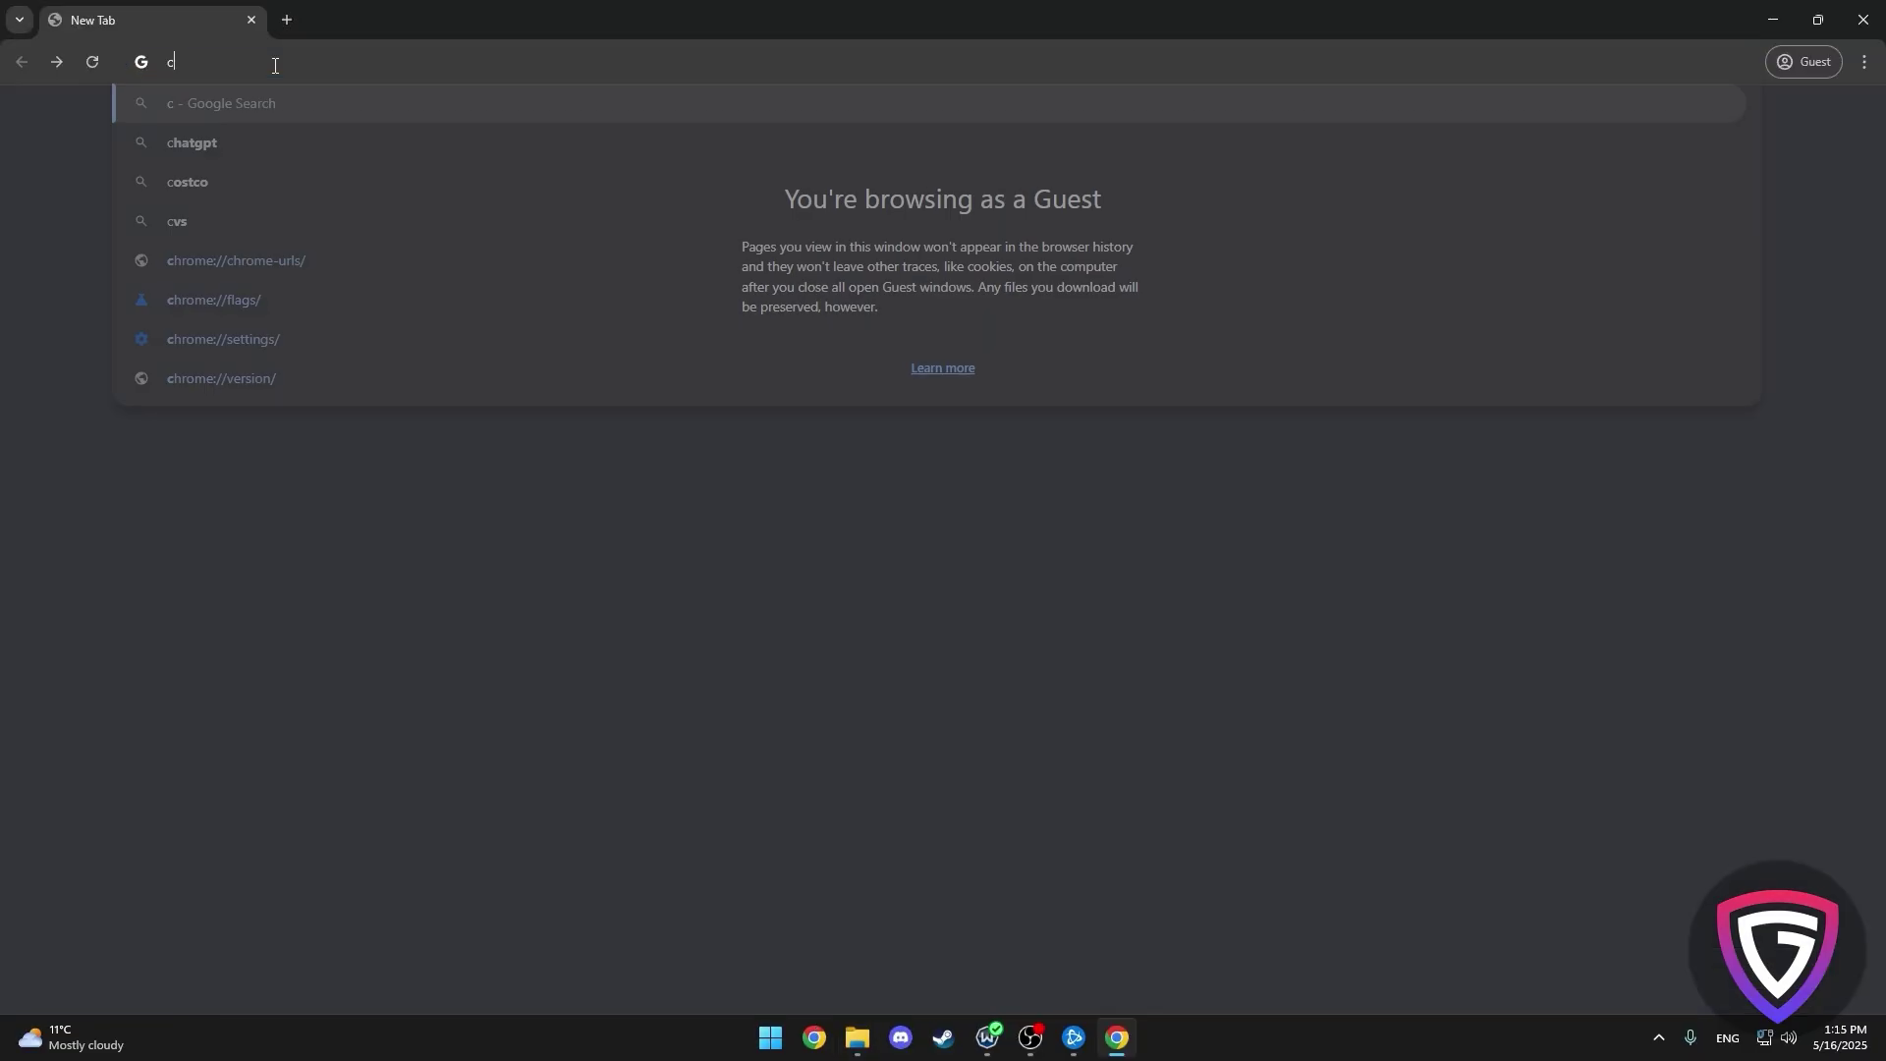
text(urseforg)
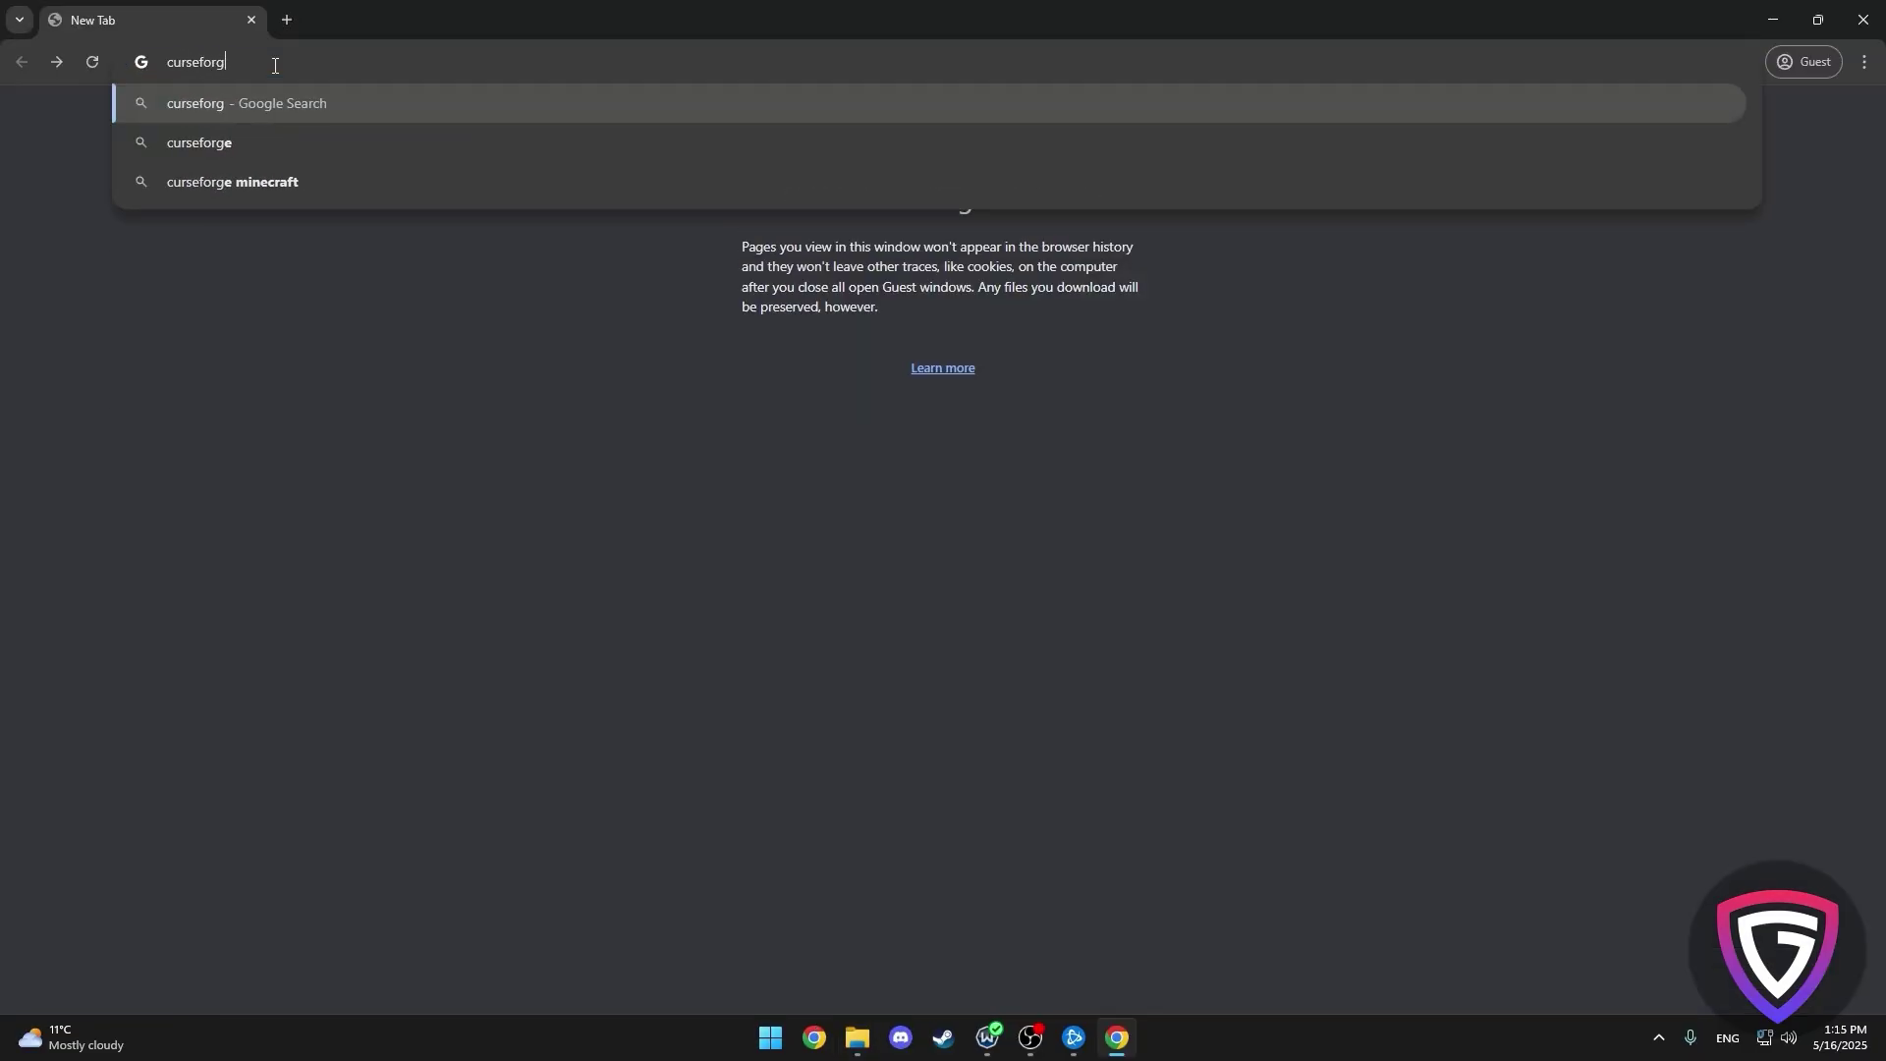
text(e.com)
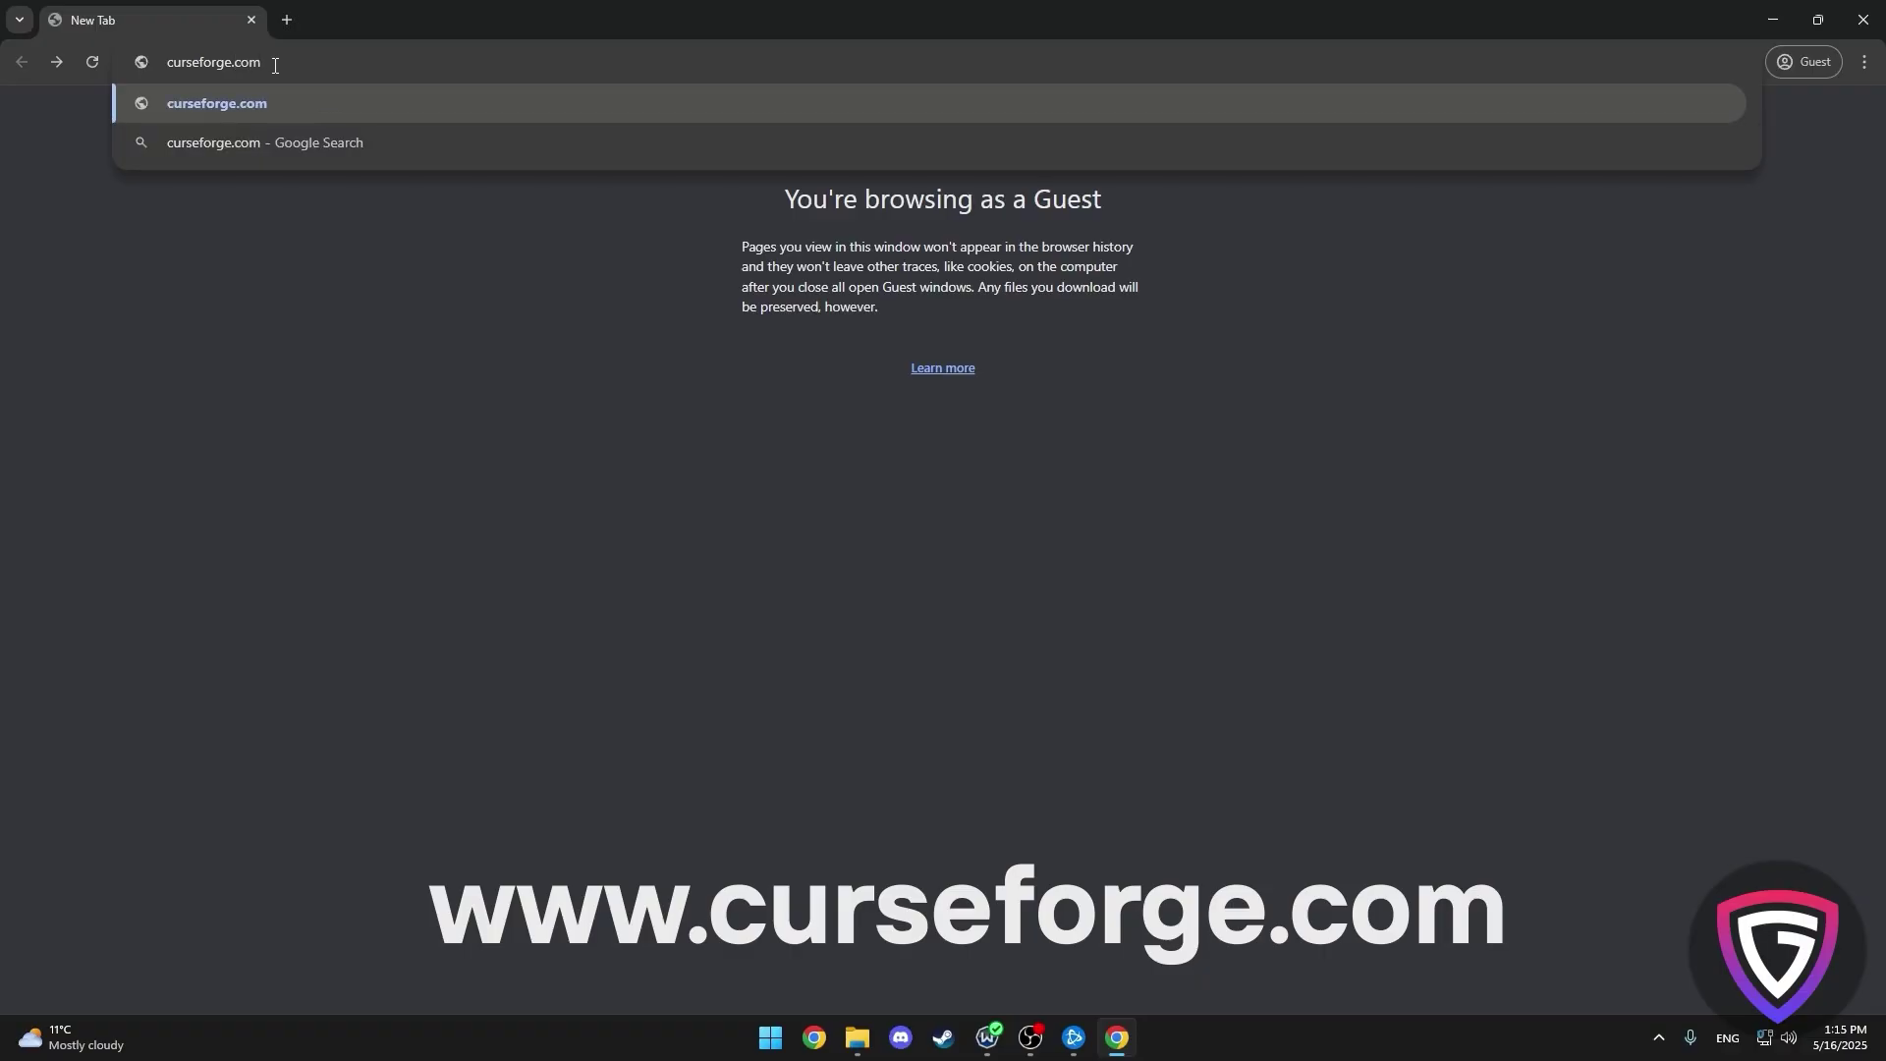
key(Return)
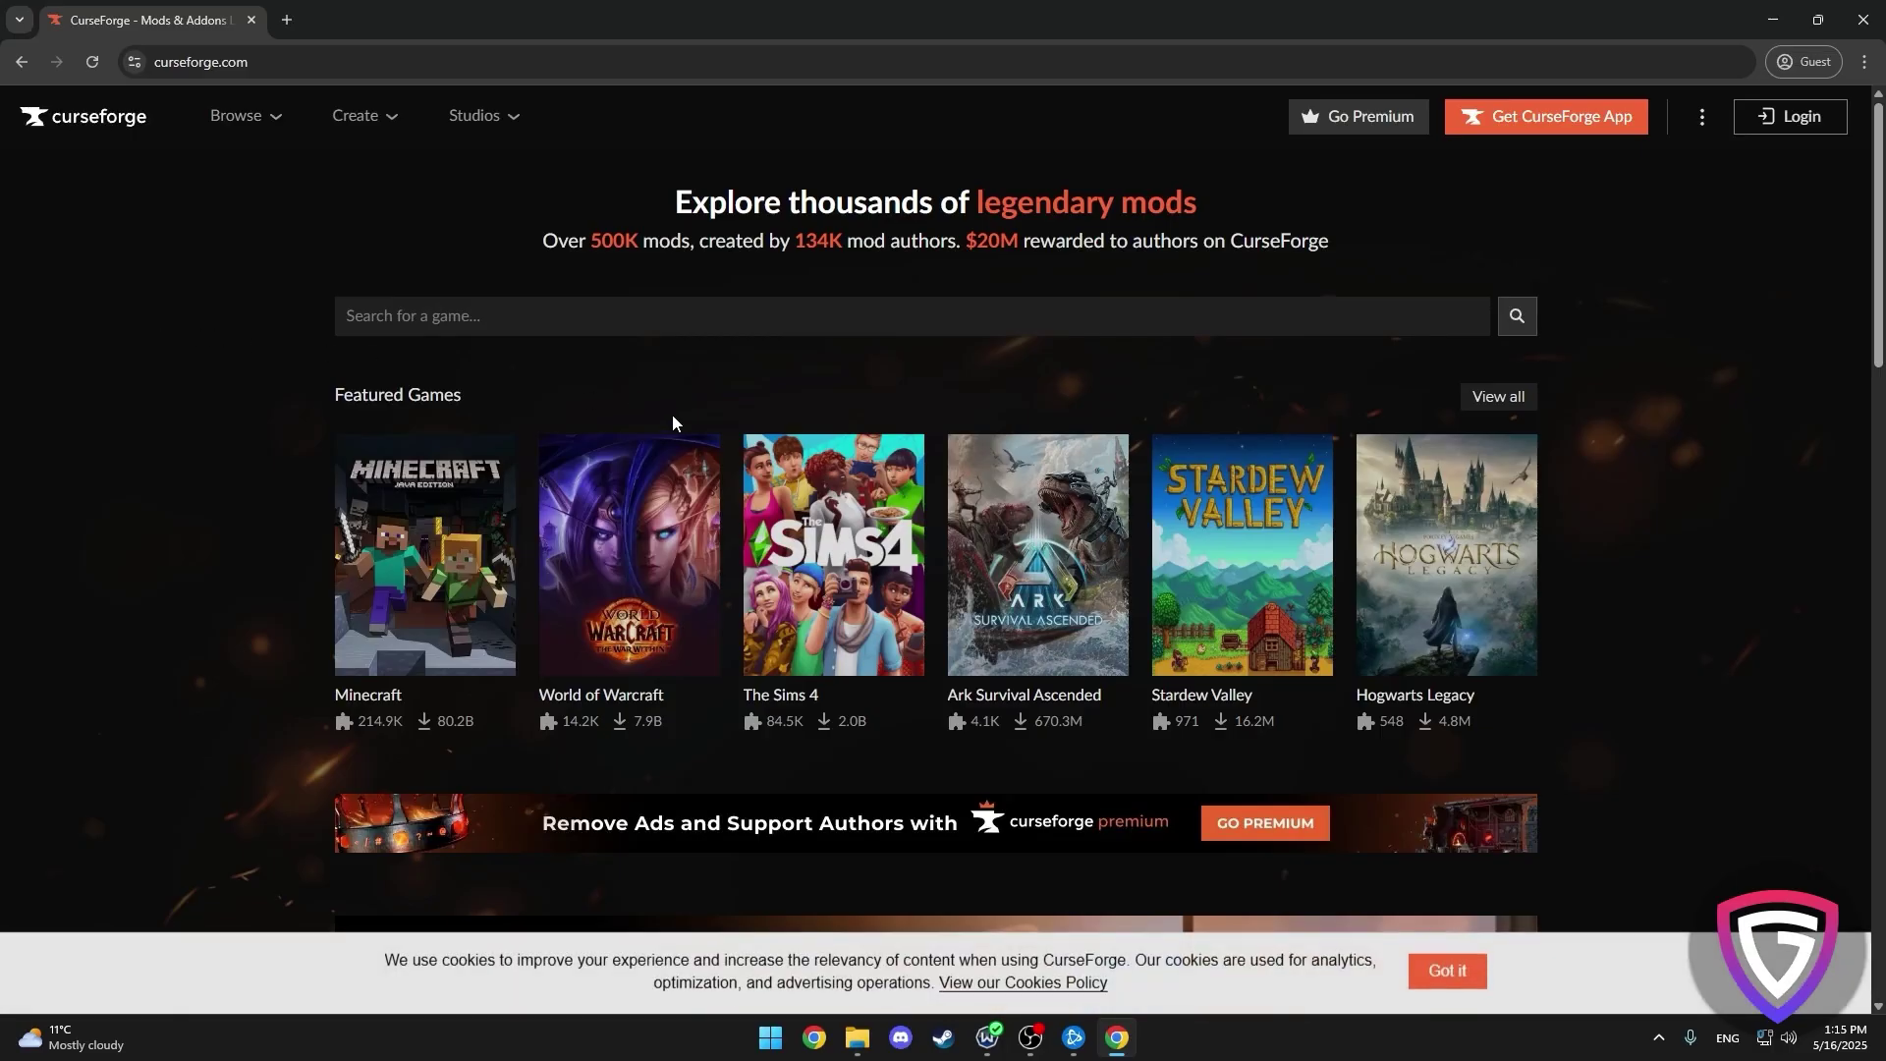
click(713, 623)
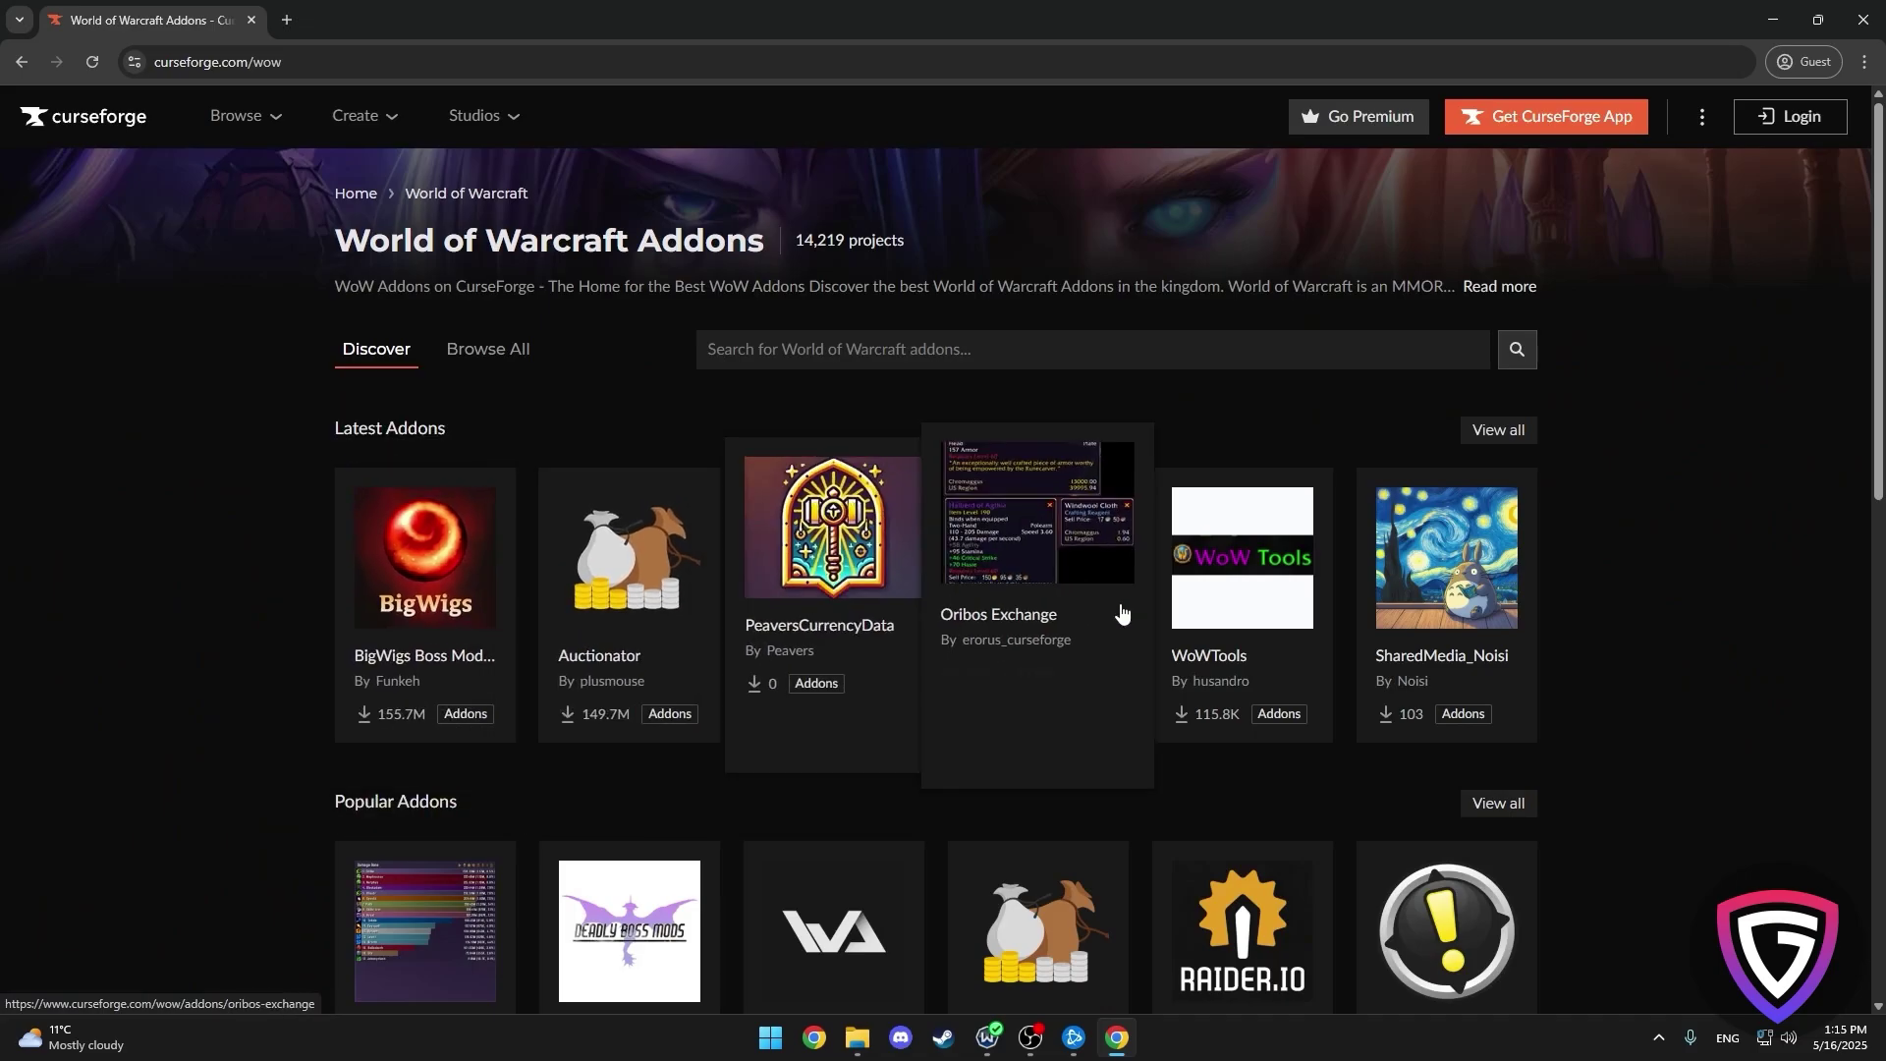
scroll(1436, 639, down, 1)
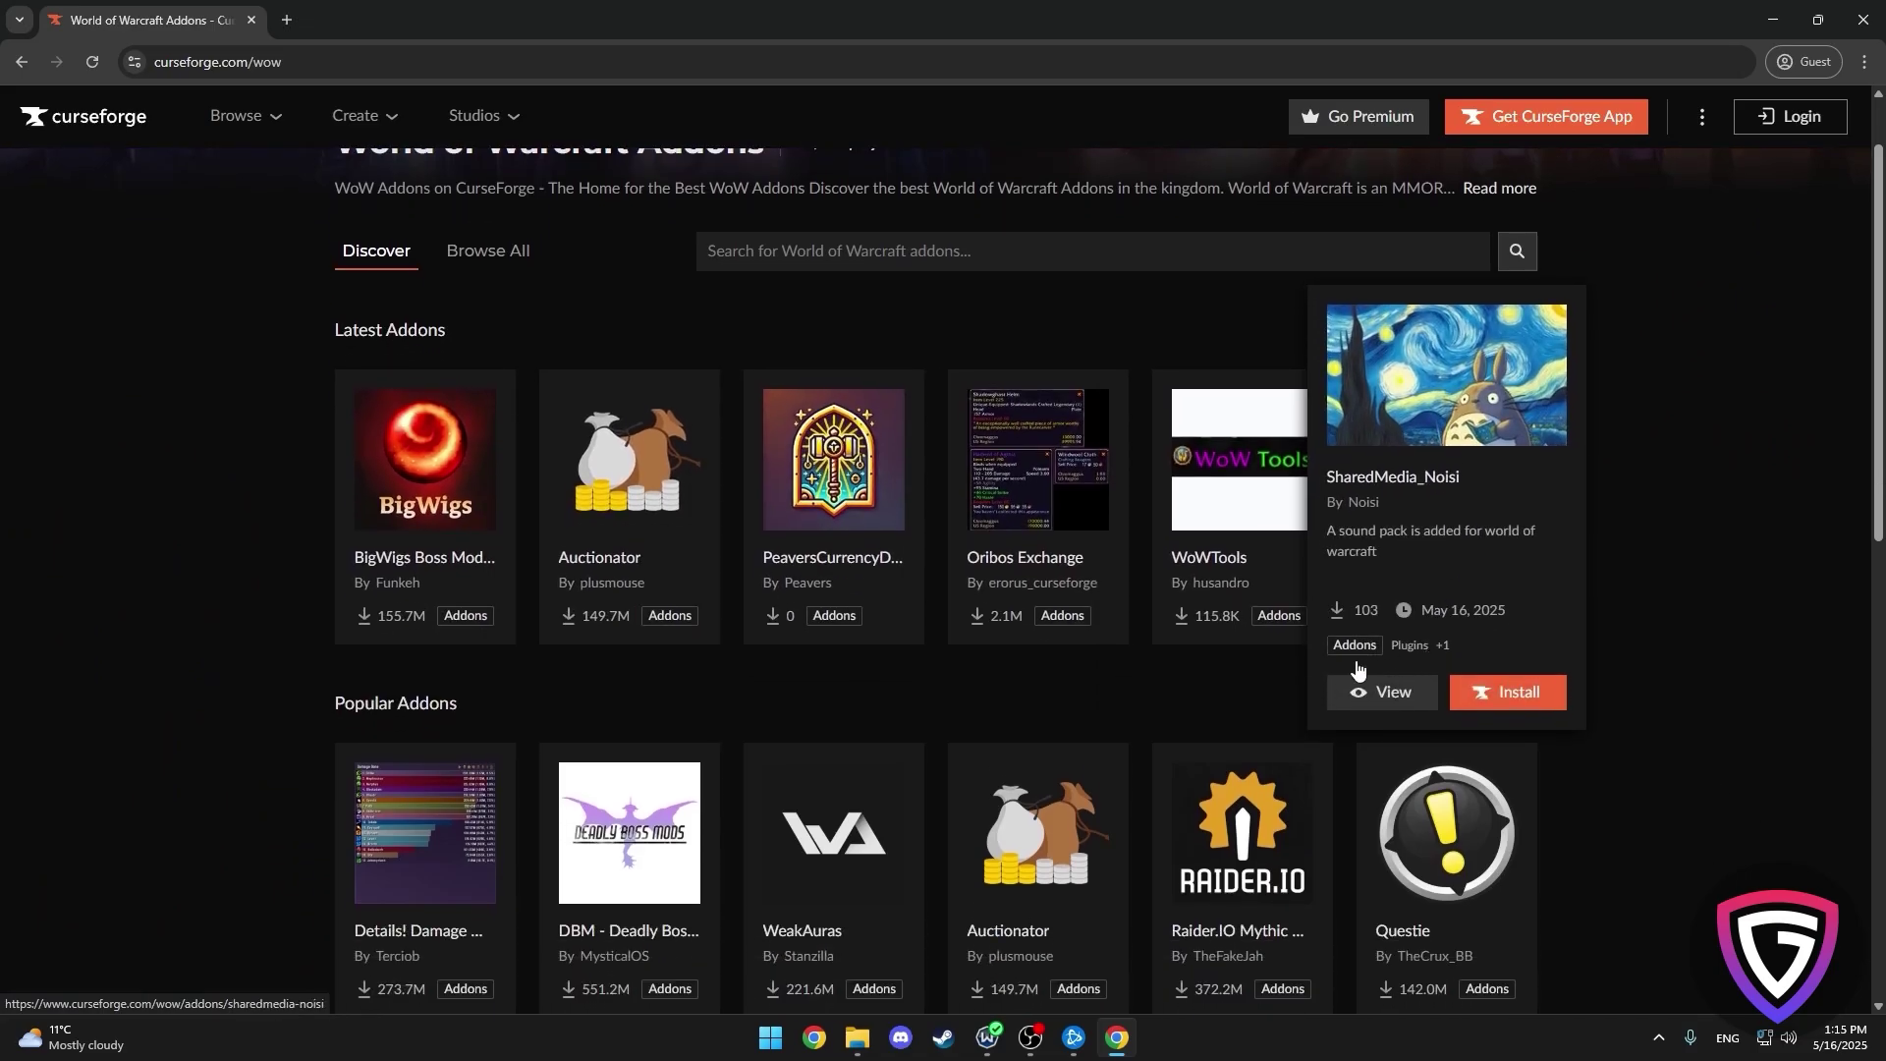
scroll(687, 767, down, 1)
scroll(604, 769, down, 2)
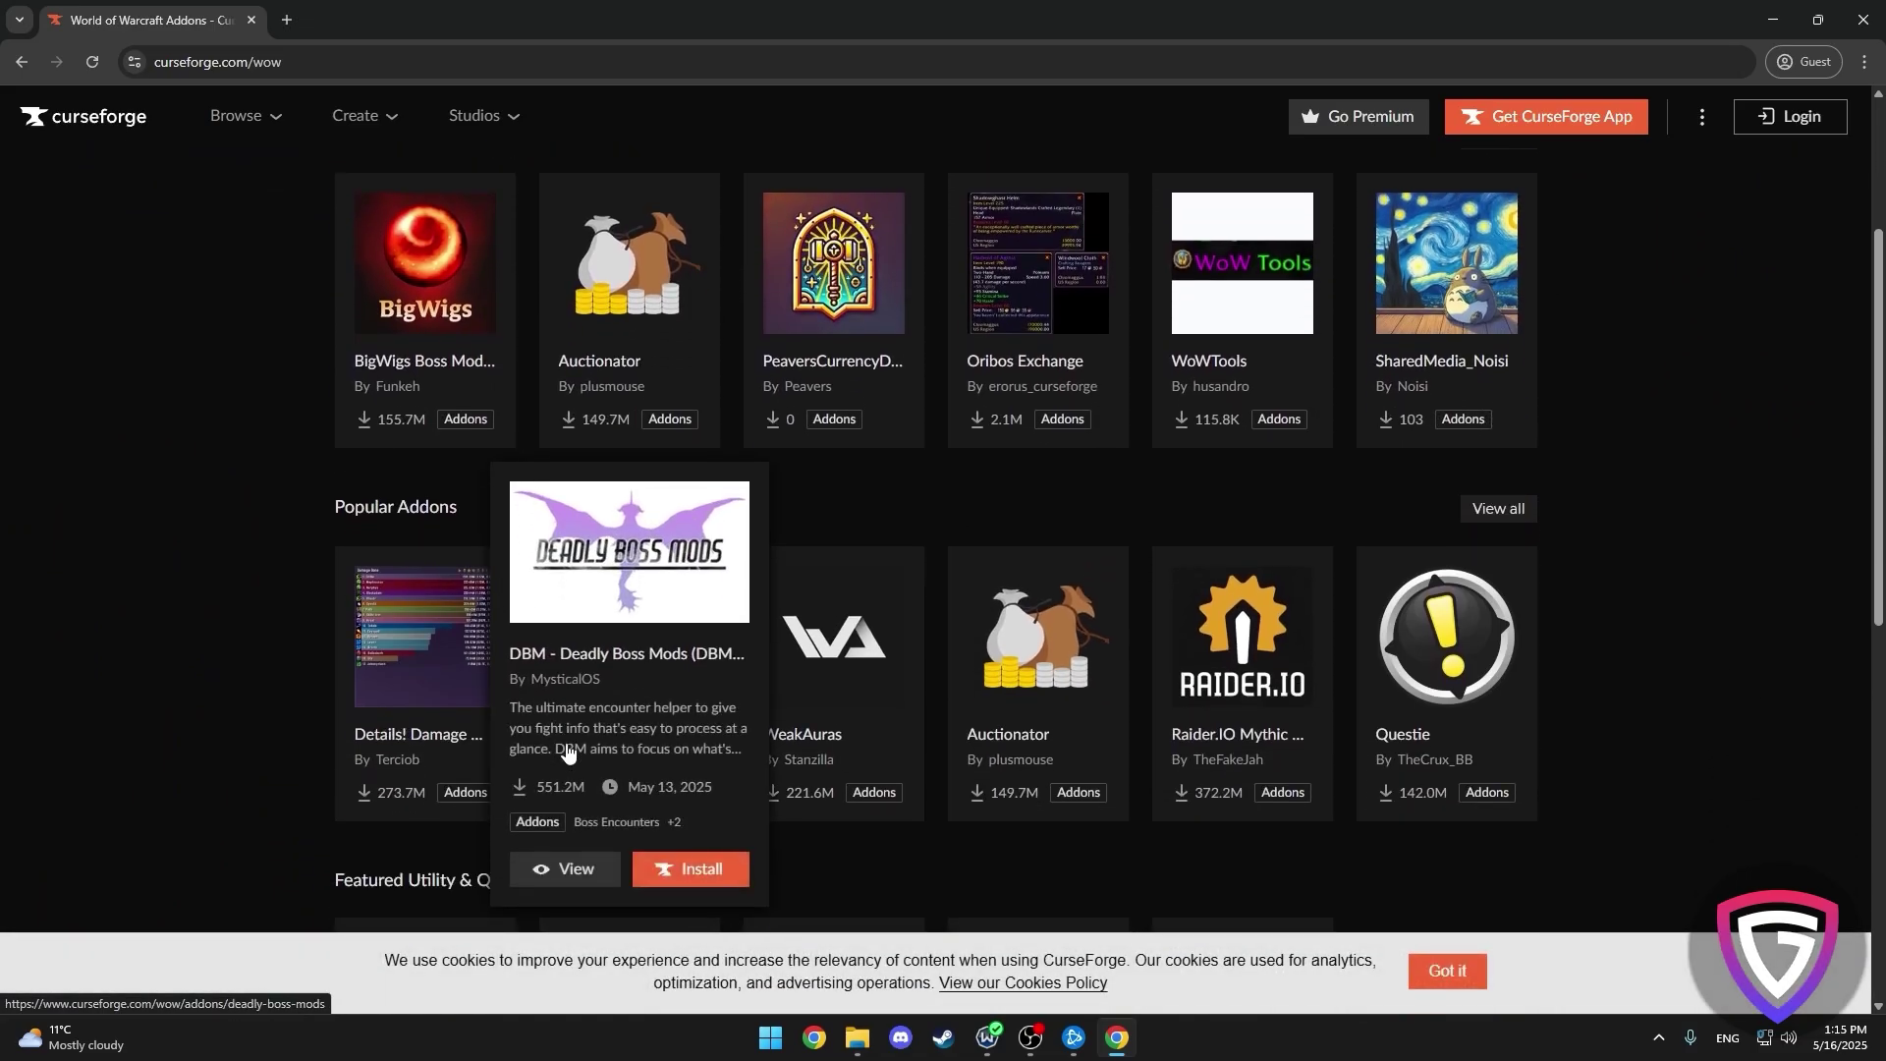
click(1430, 581)
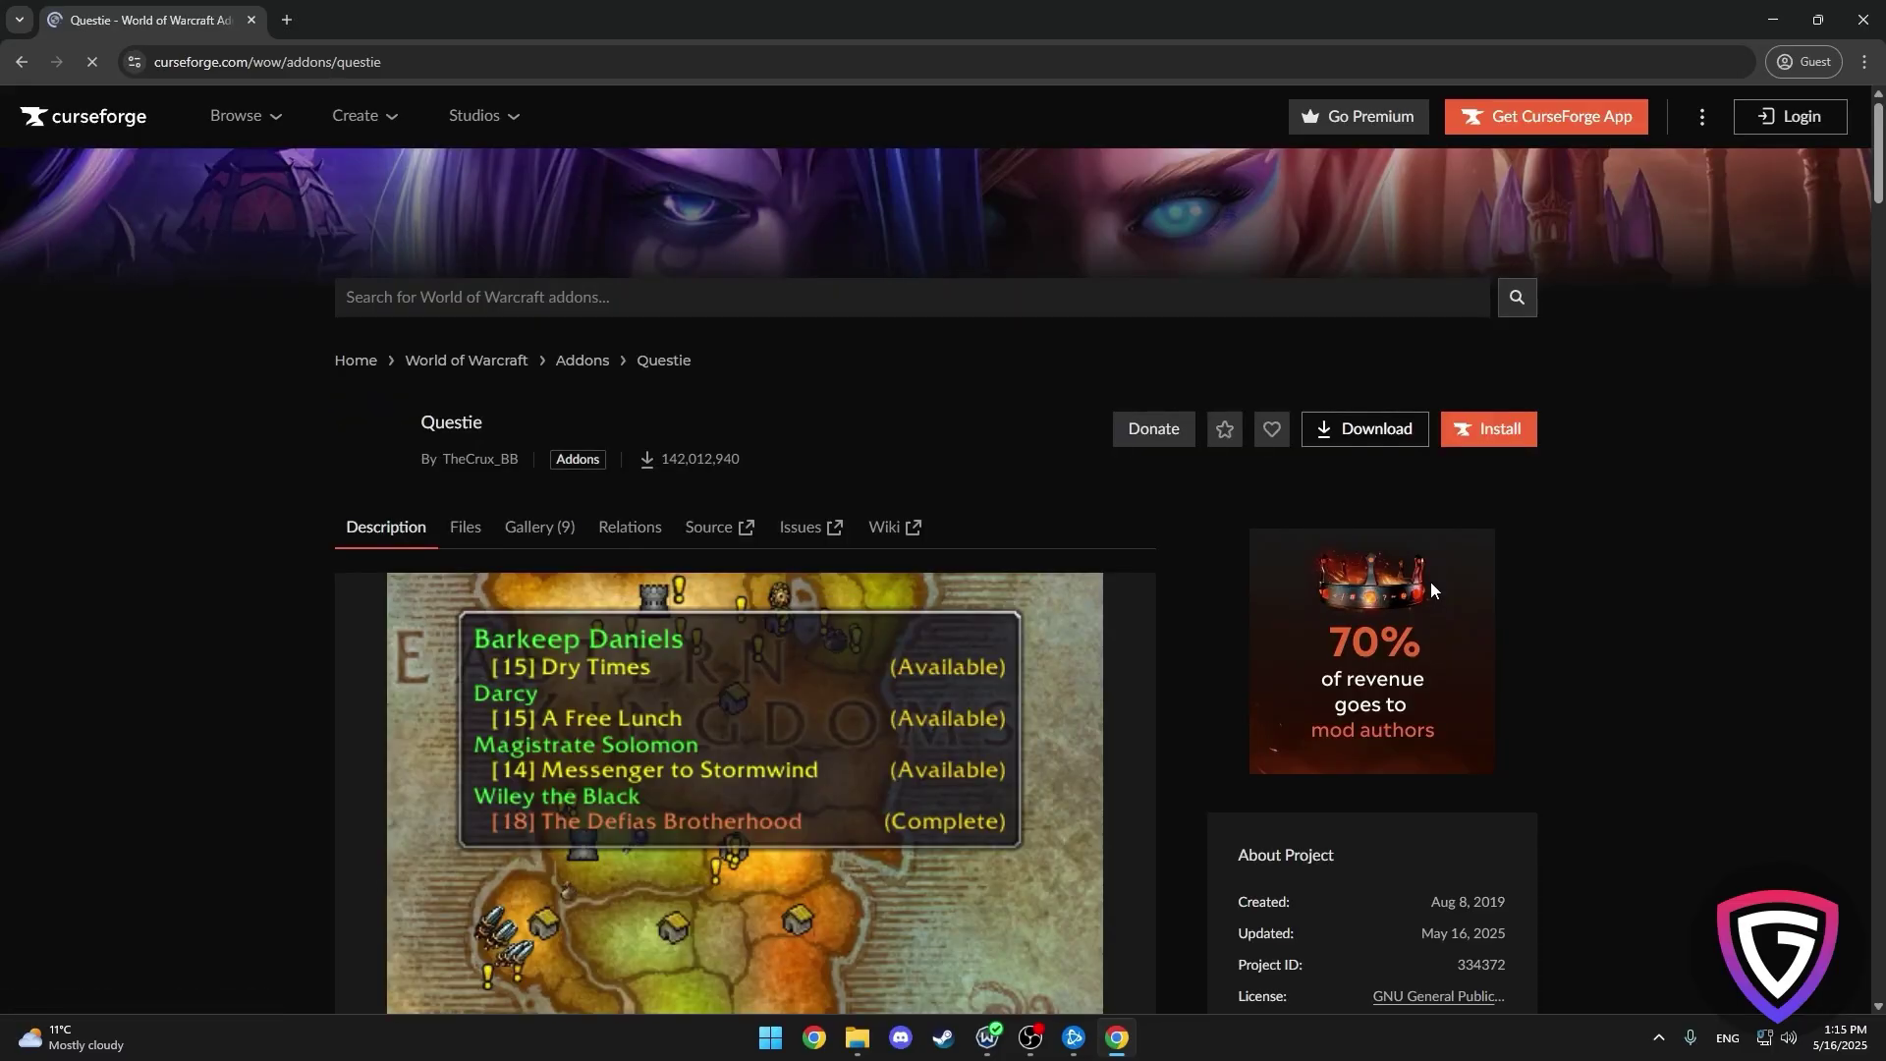
Download the latest Questie v10.21.2 release with the game flavor set to Classic
click(1354, 437)
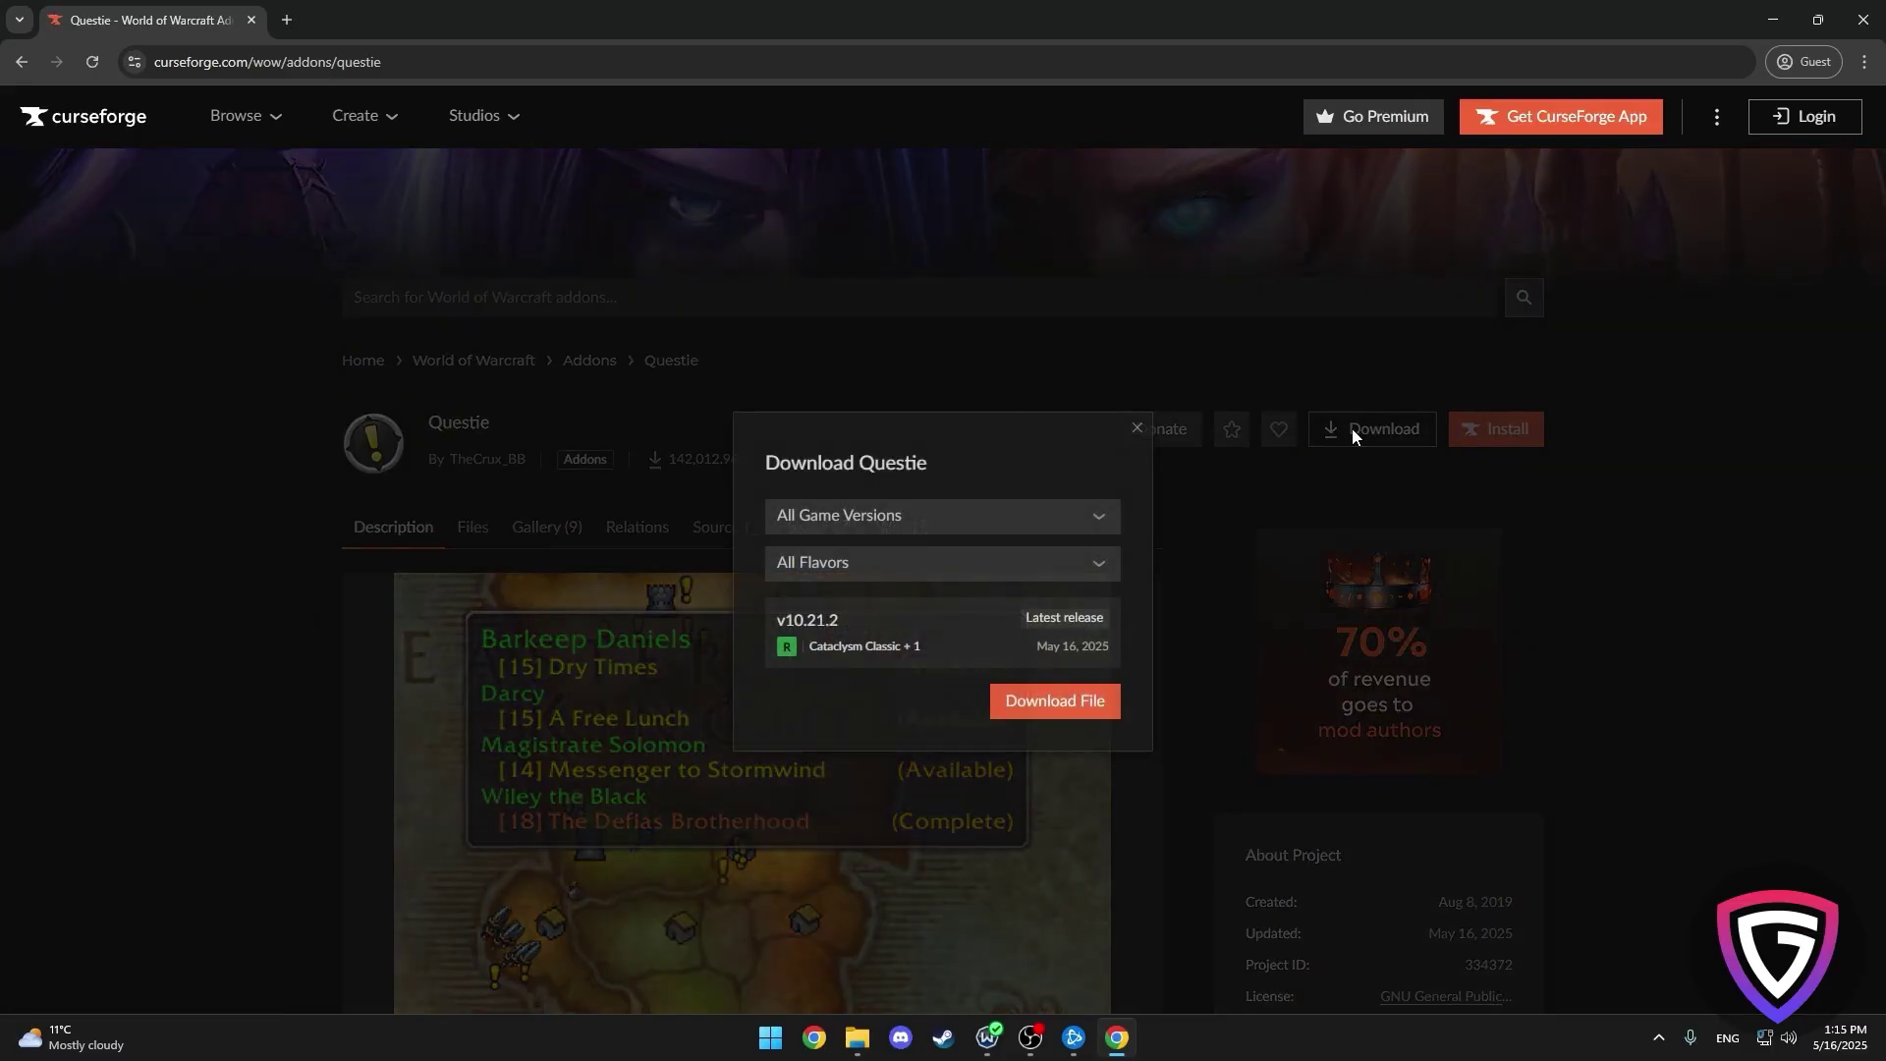
click(1013, 514)
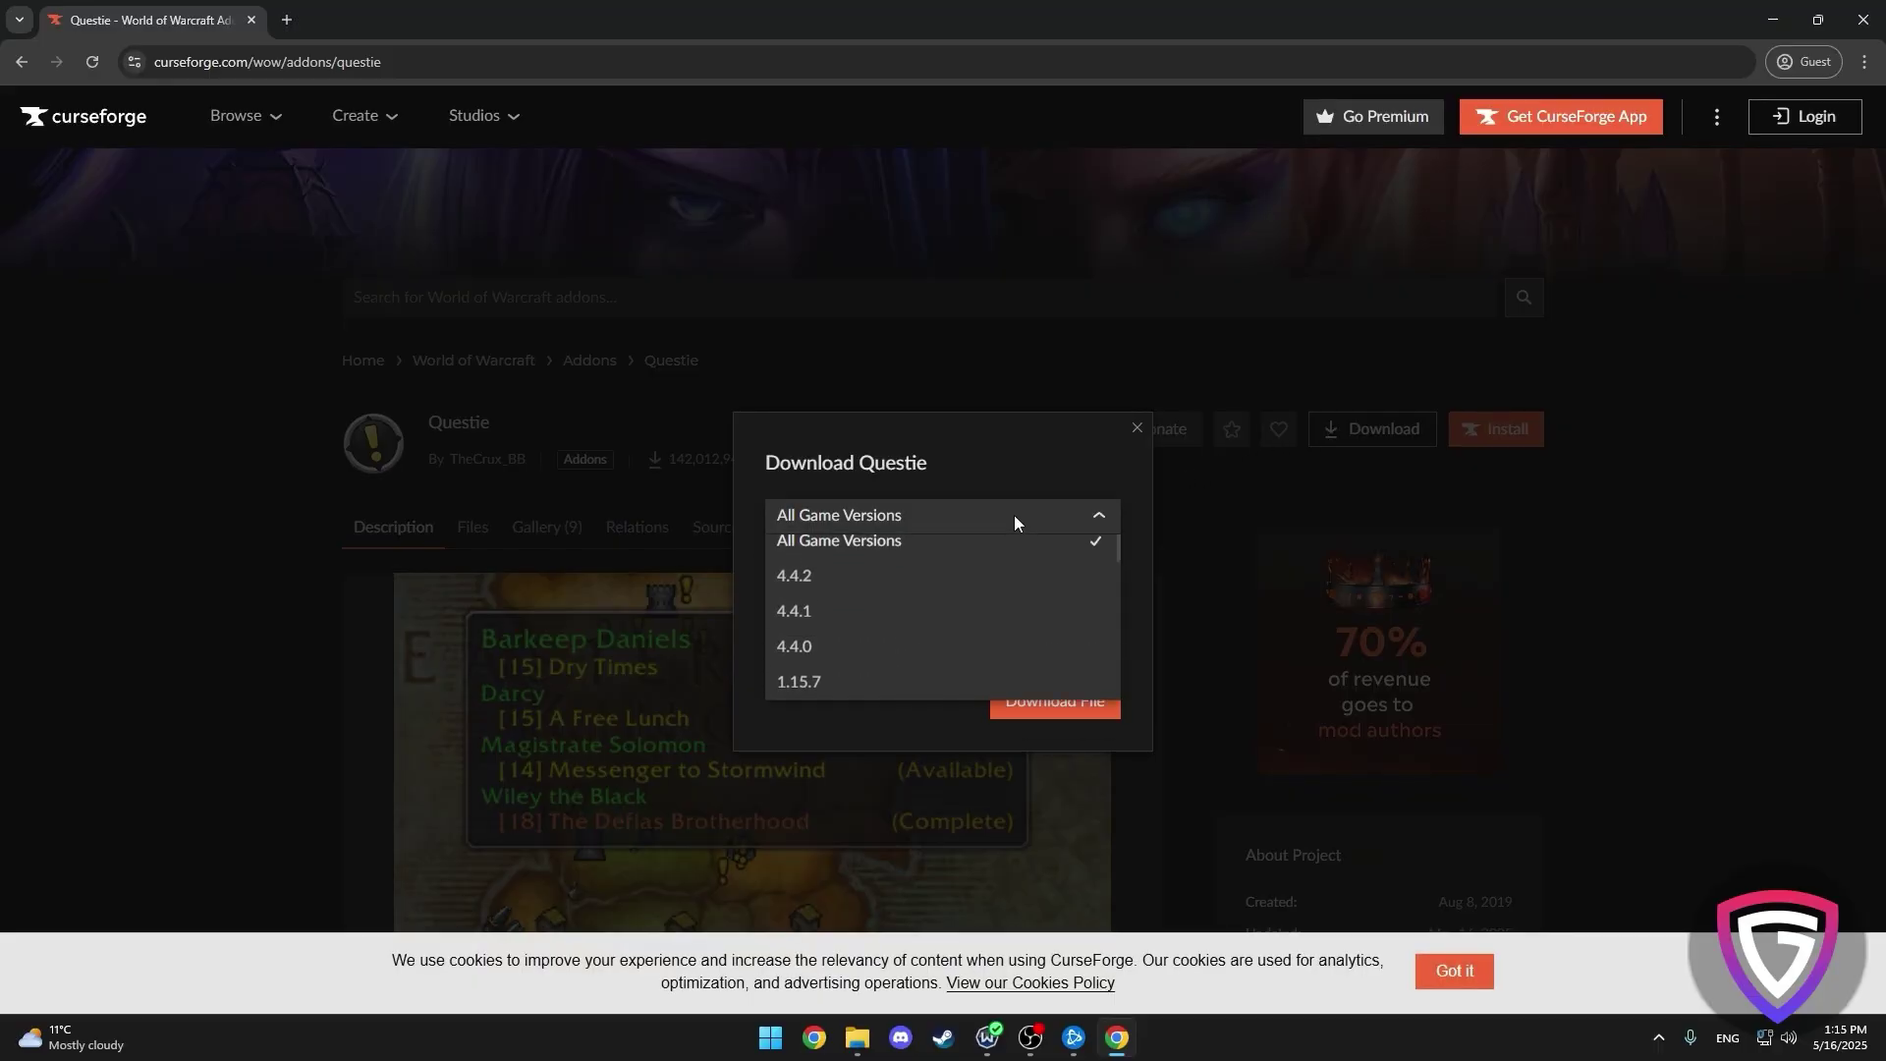
scroll(970, 575, down, 10)
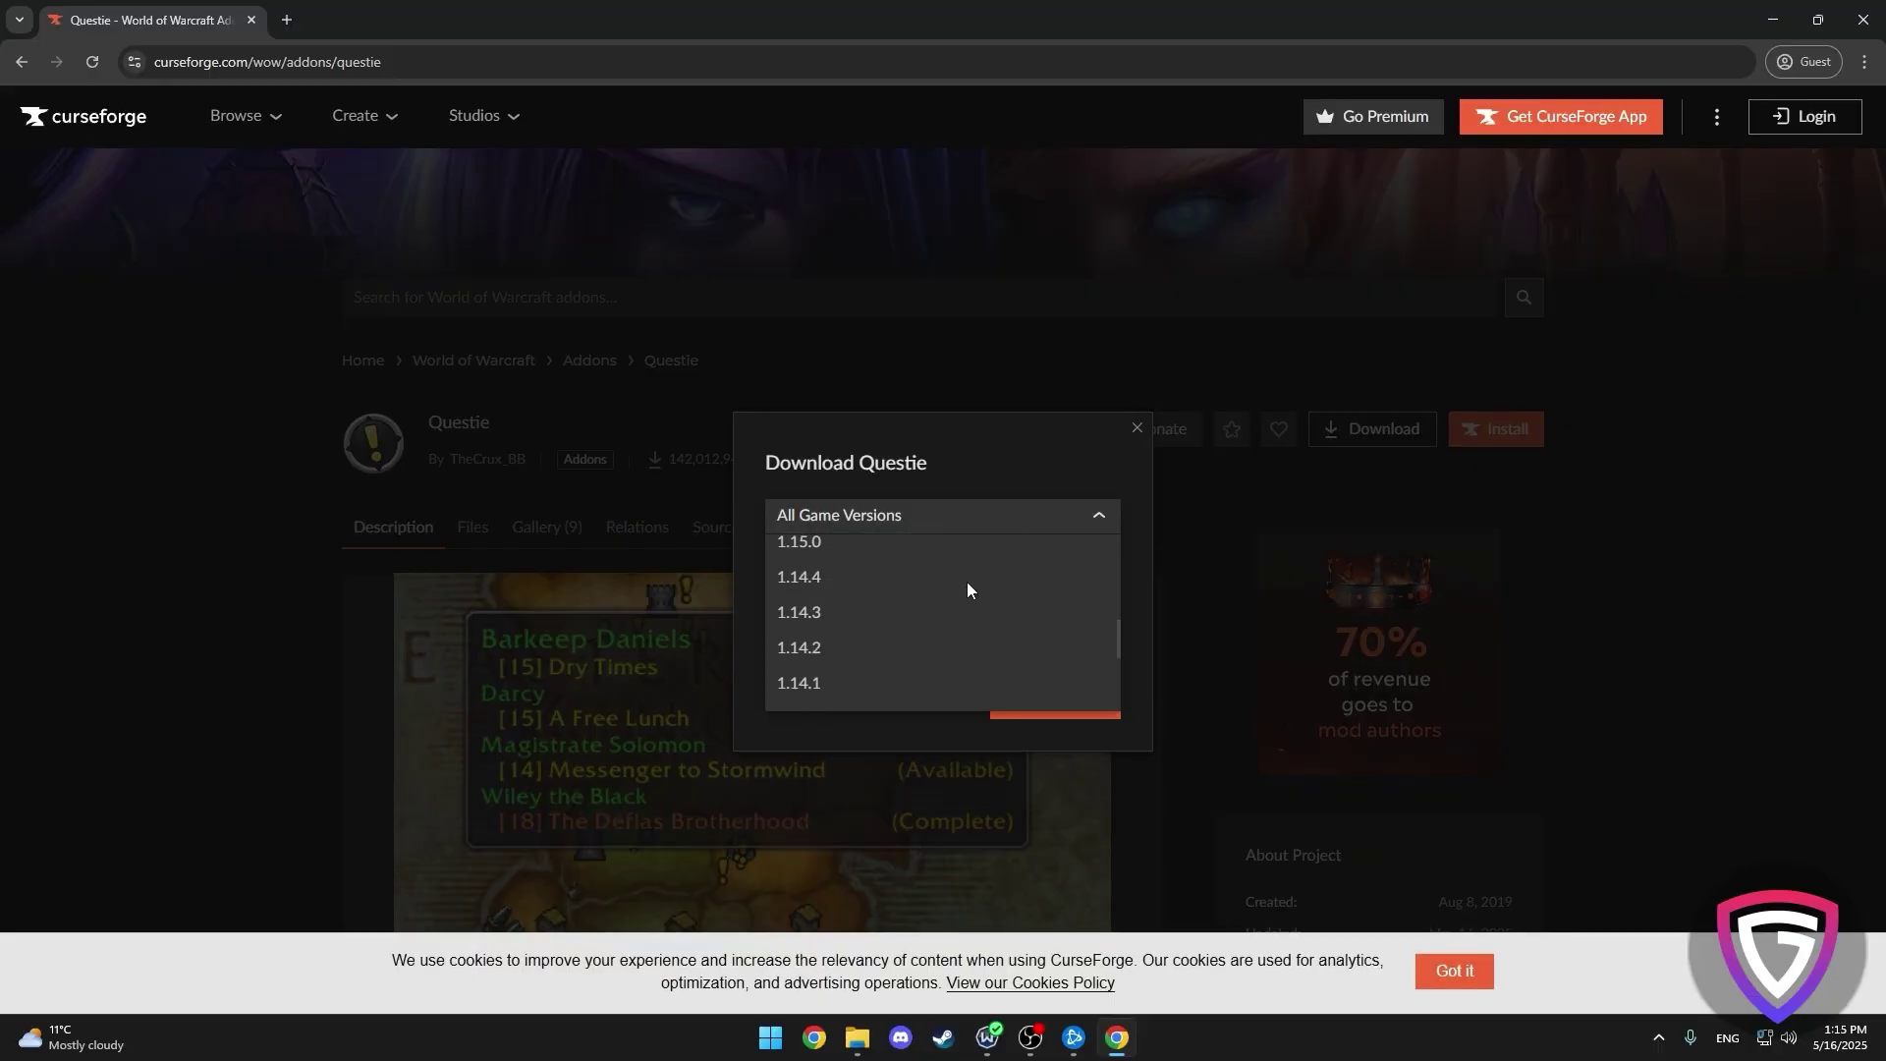
scroll(963, 615, up, 4)
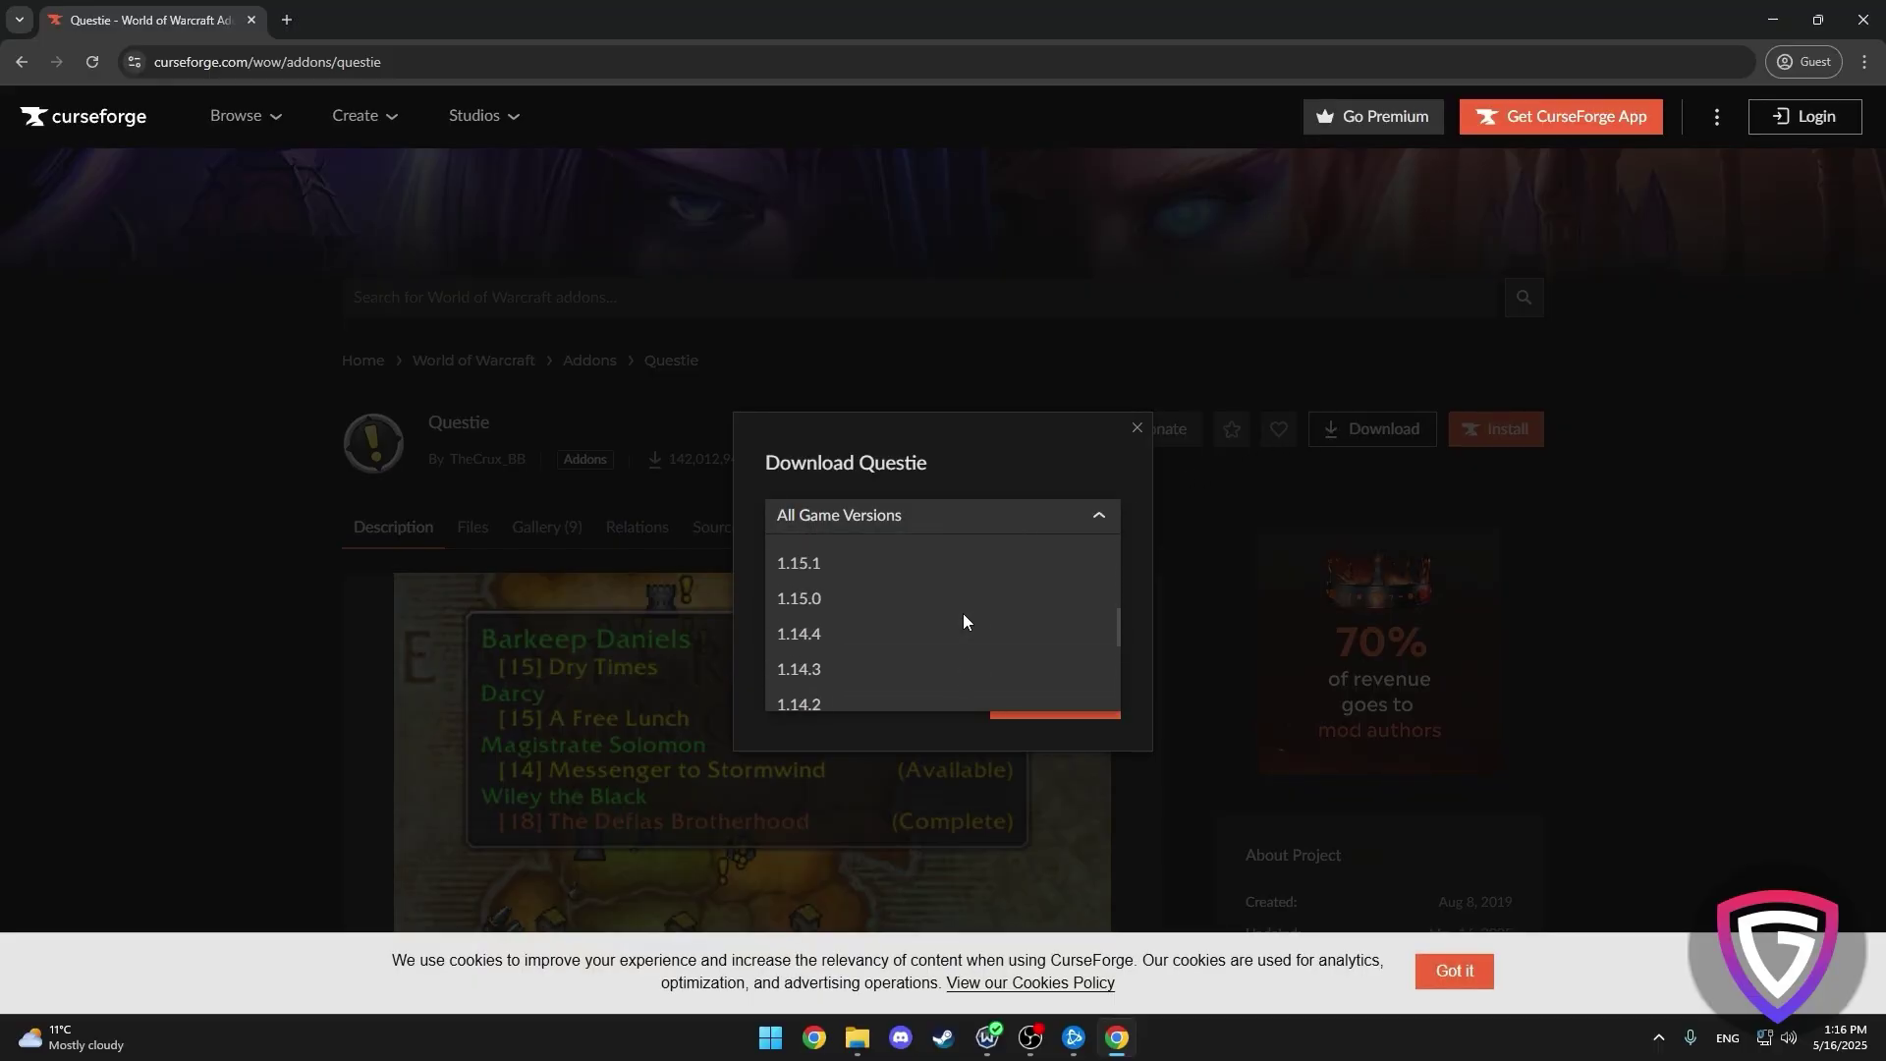
scroll(965, 613, up, 3)
click(1047, 511)
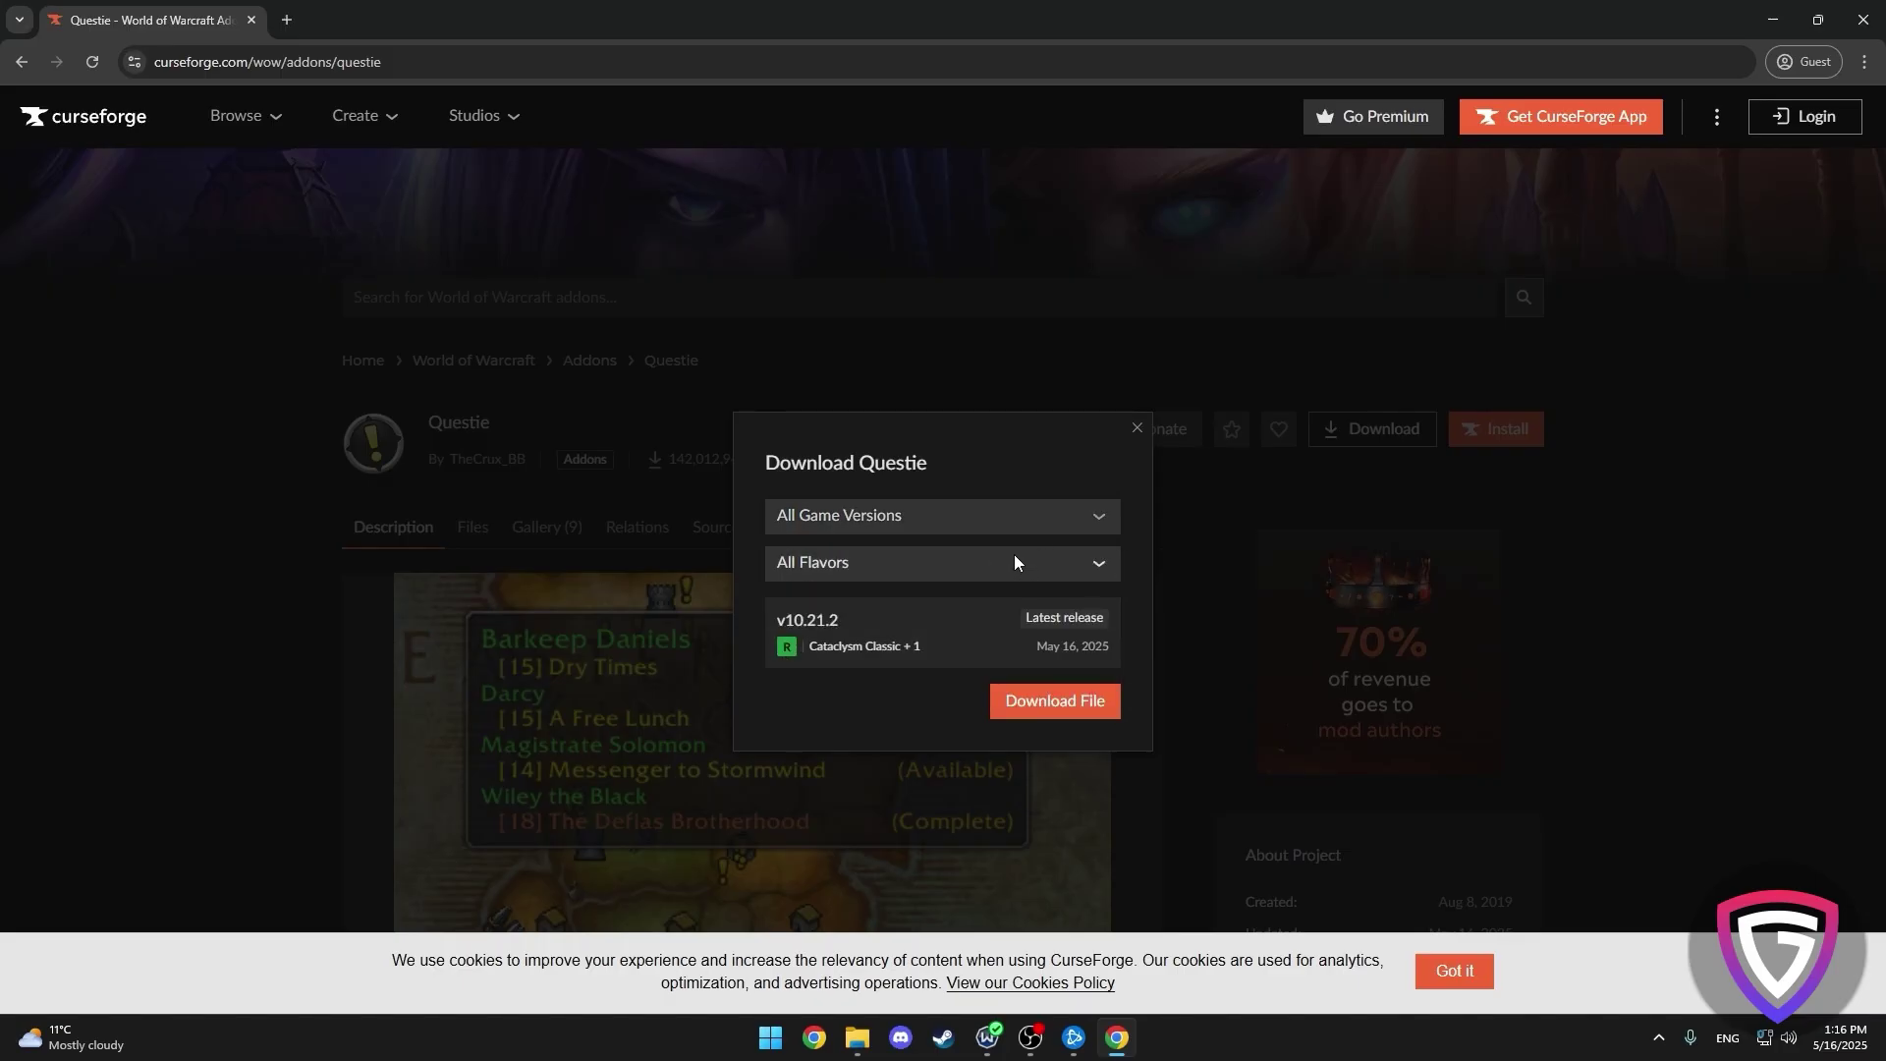
click(1016, 557)
click(933, 675)
click(1021, 703)
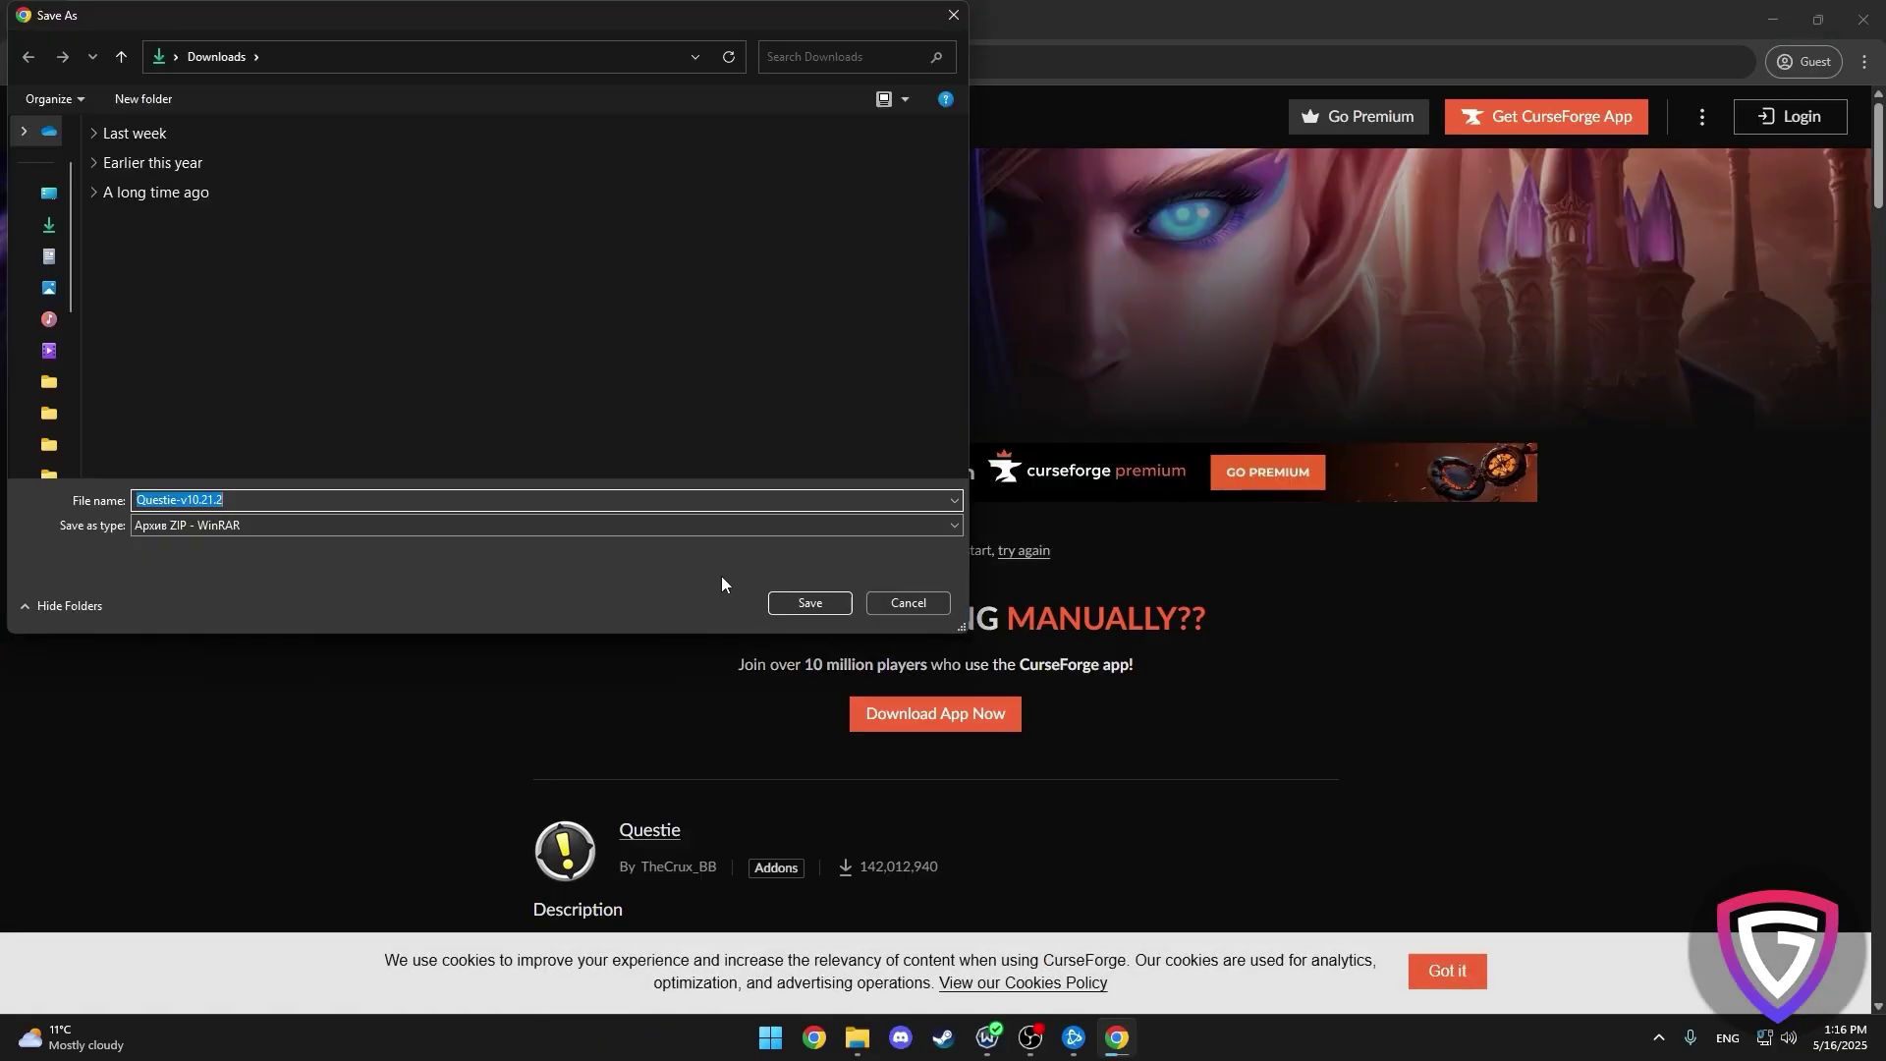
Save Questie-v10.21.2.zip to Downloads and show it in File Explorer
click(780, 611)
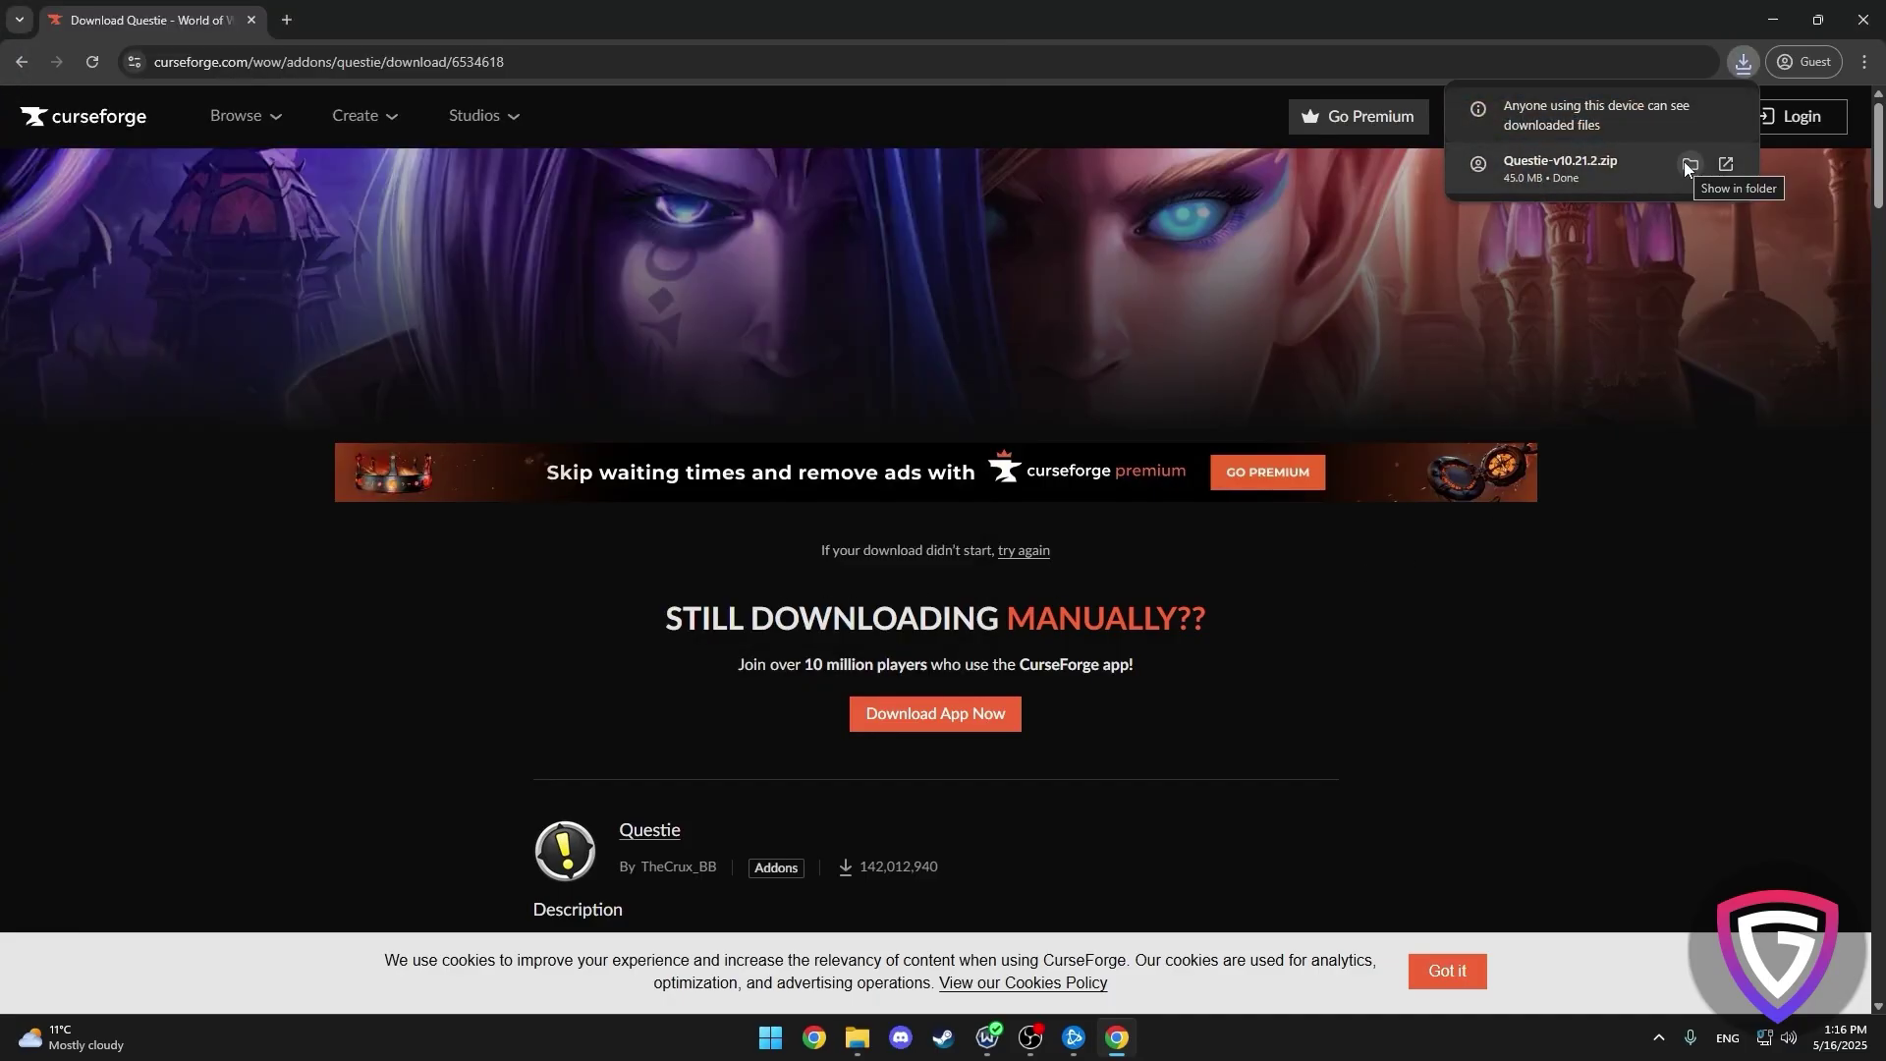
click(1686, 164)
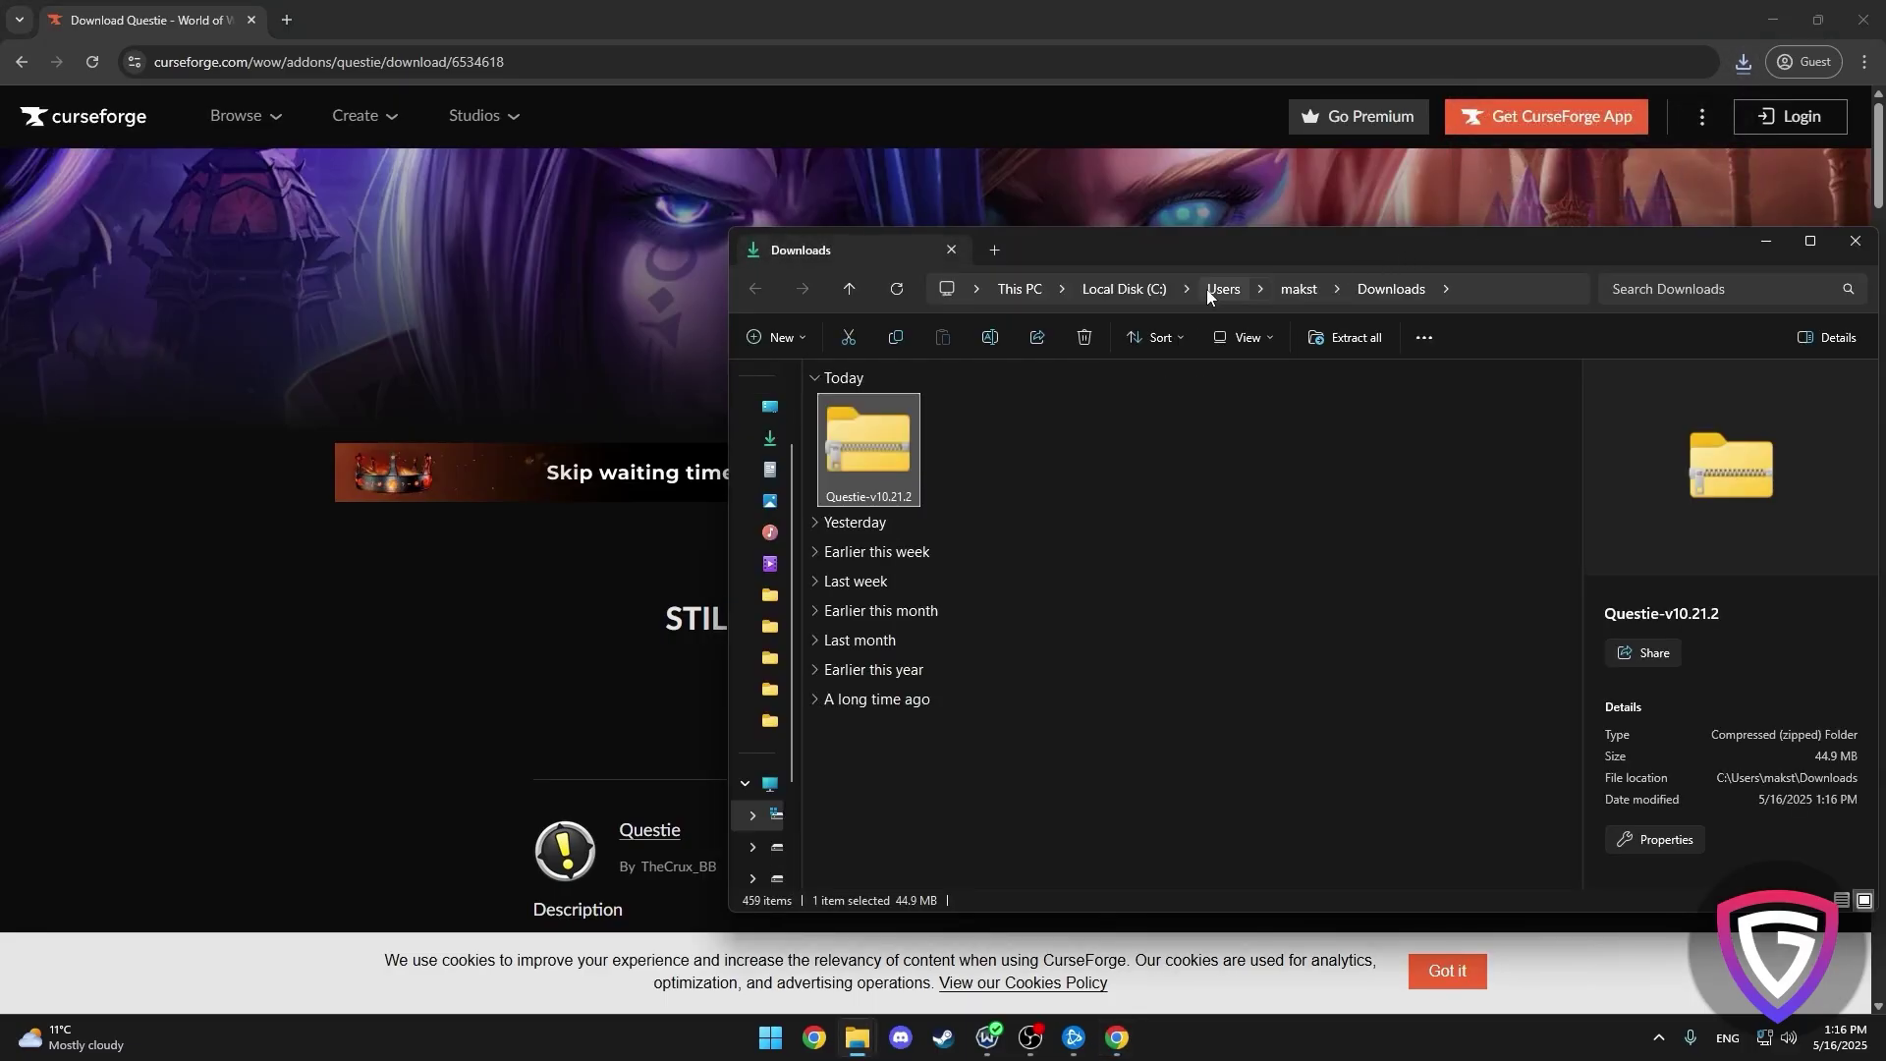
drag(1155, 248, 544, 147)
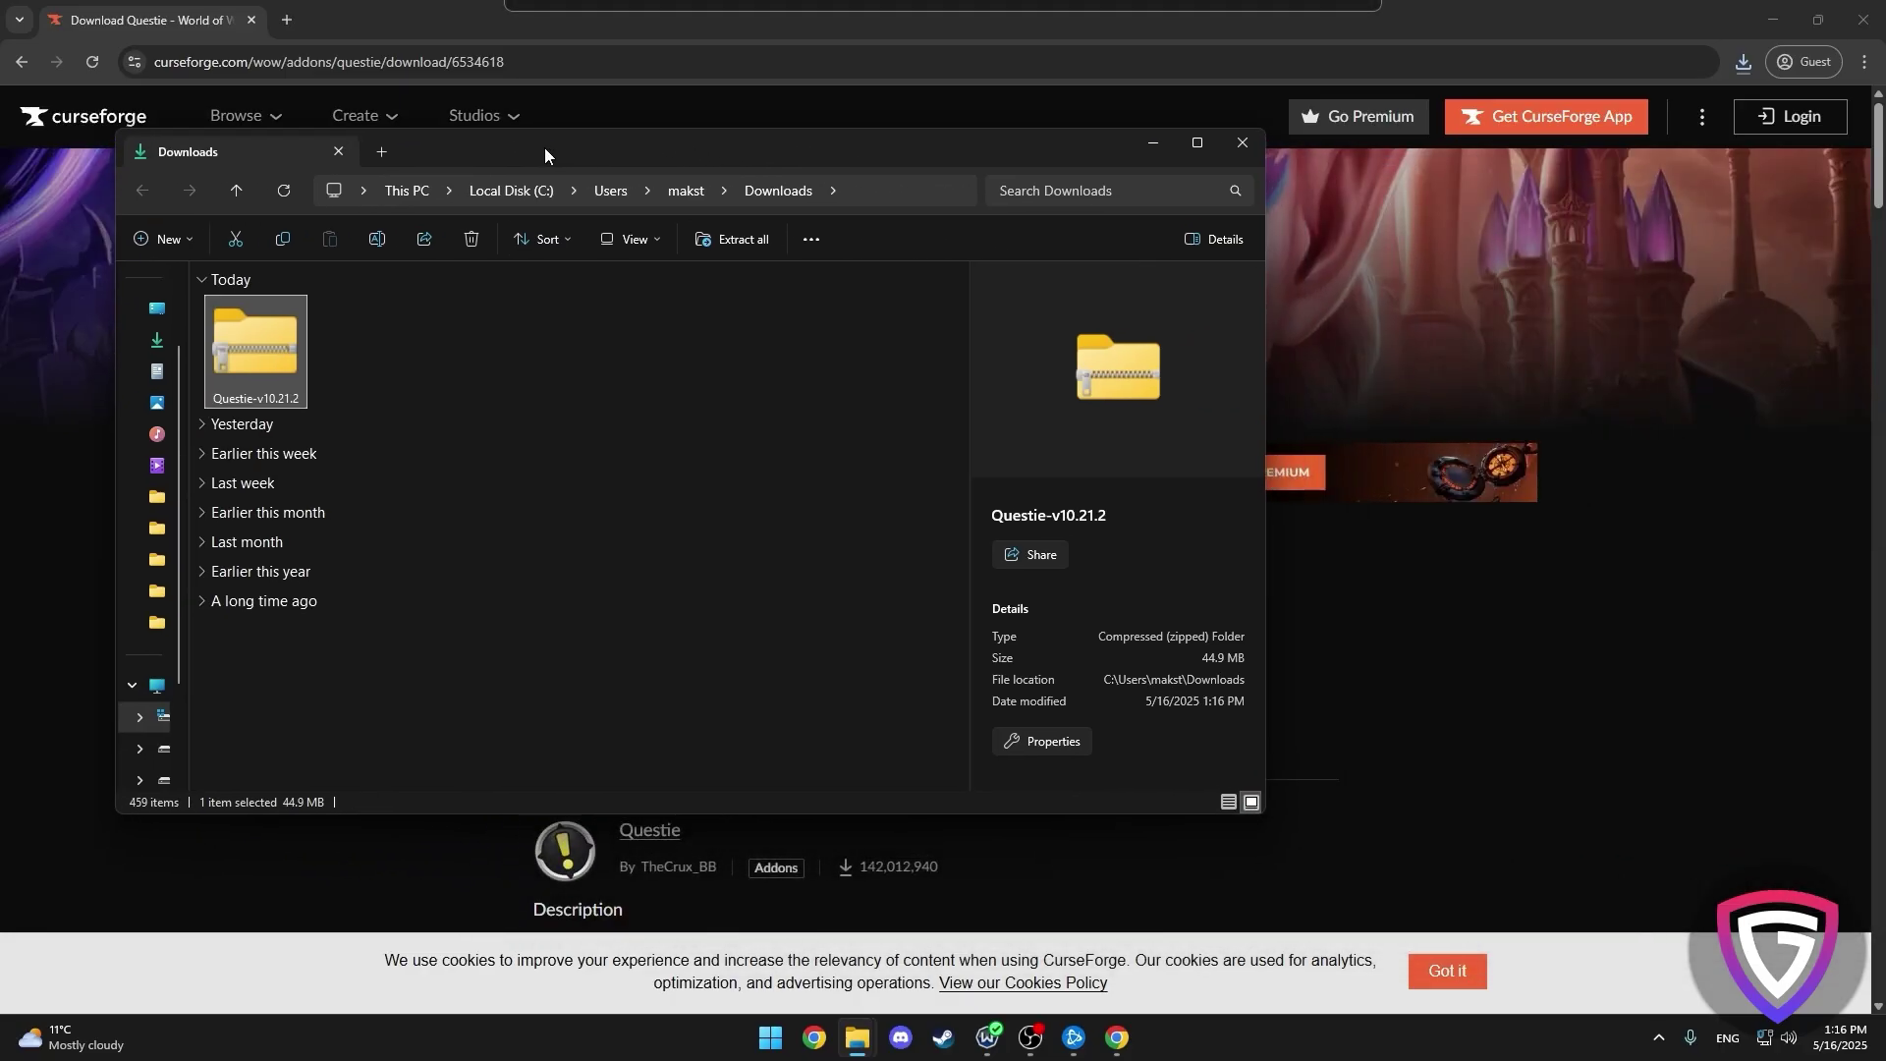
right_click(239, 344)
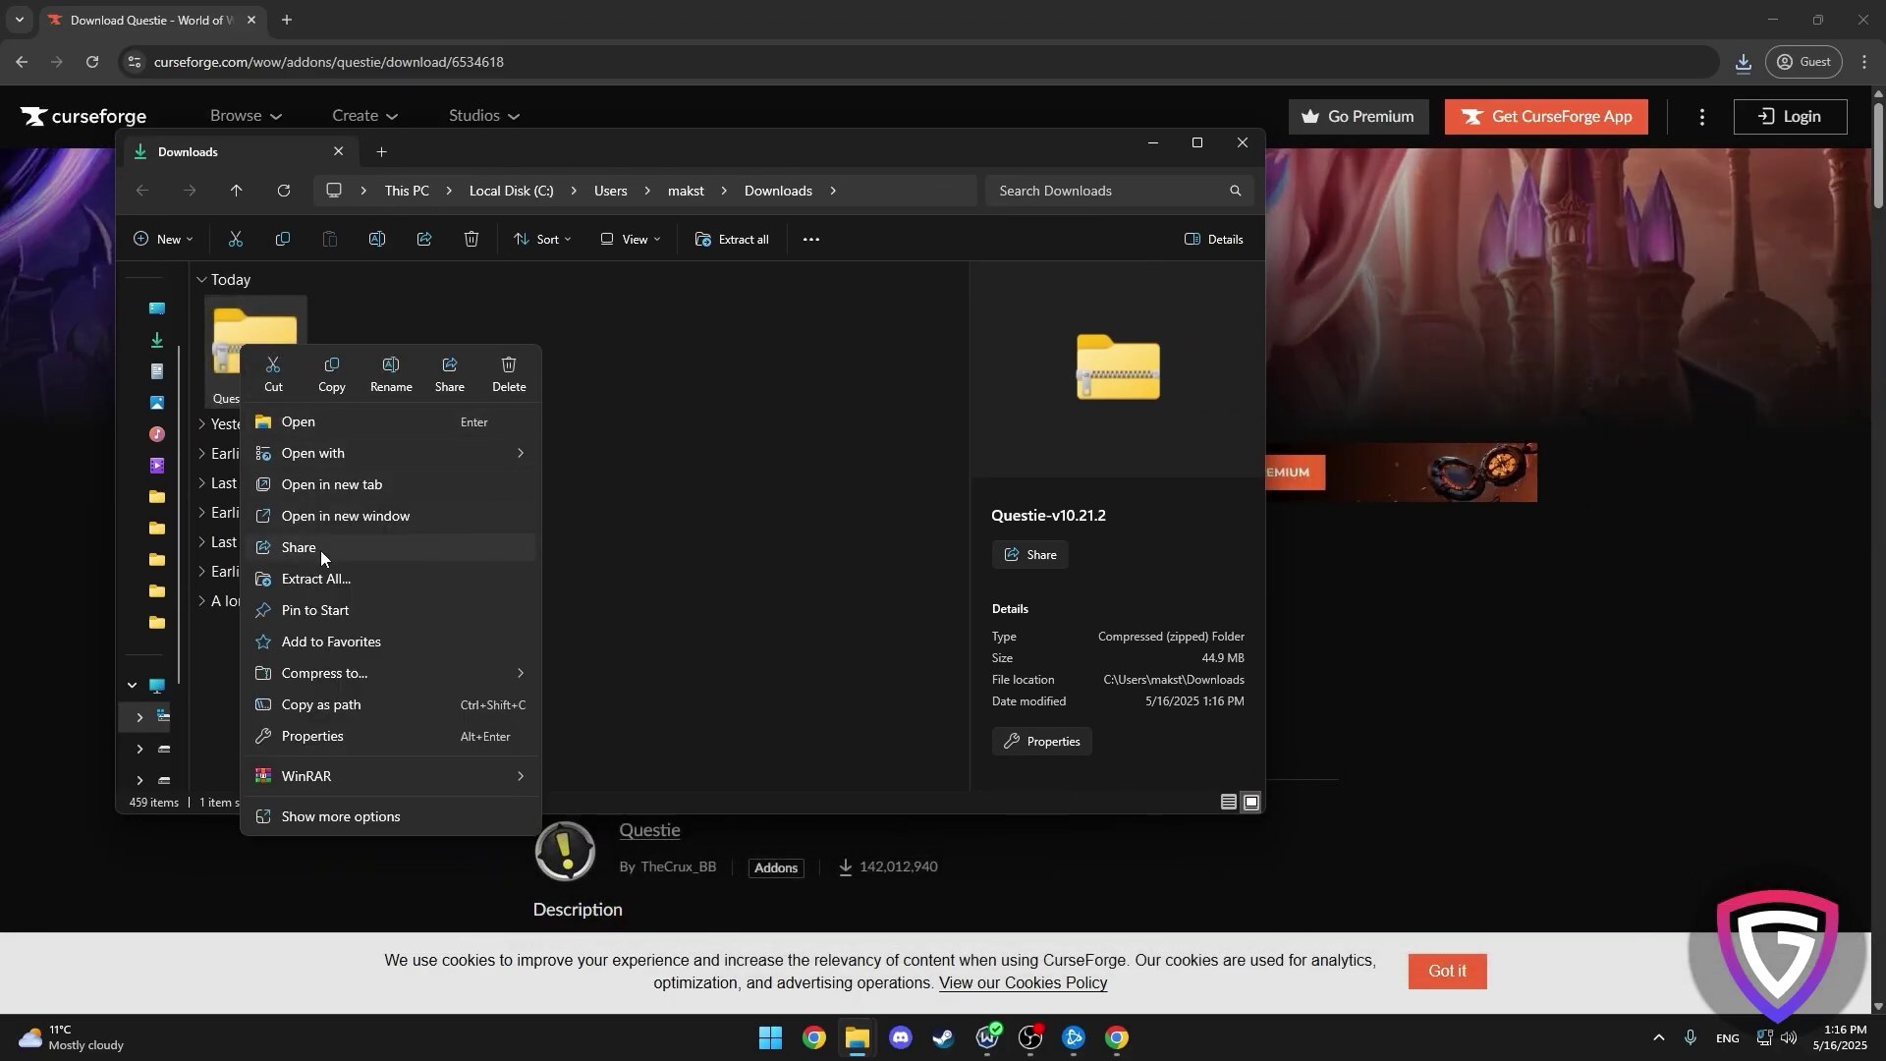
Extract the Questie zip into Downloads\Questie-v10.21.2 and reposition its window
click(324, 578)
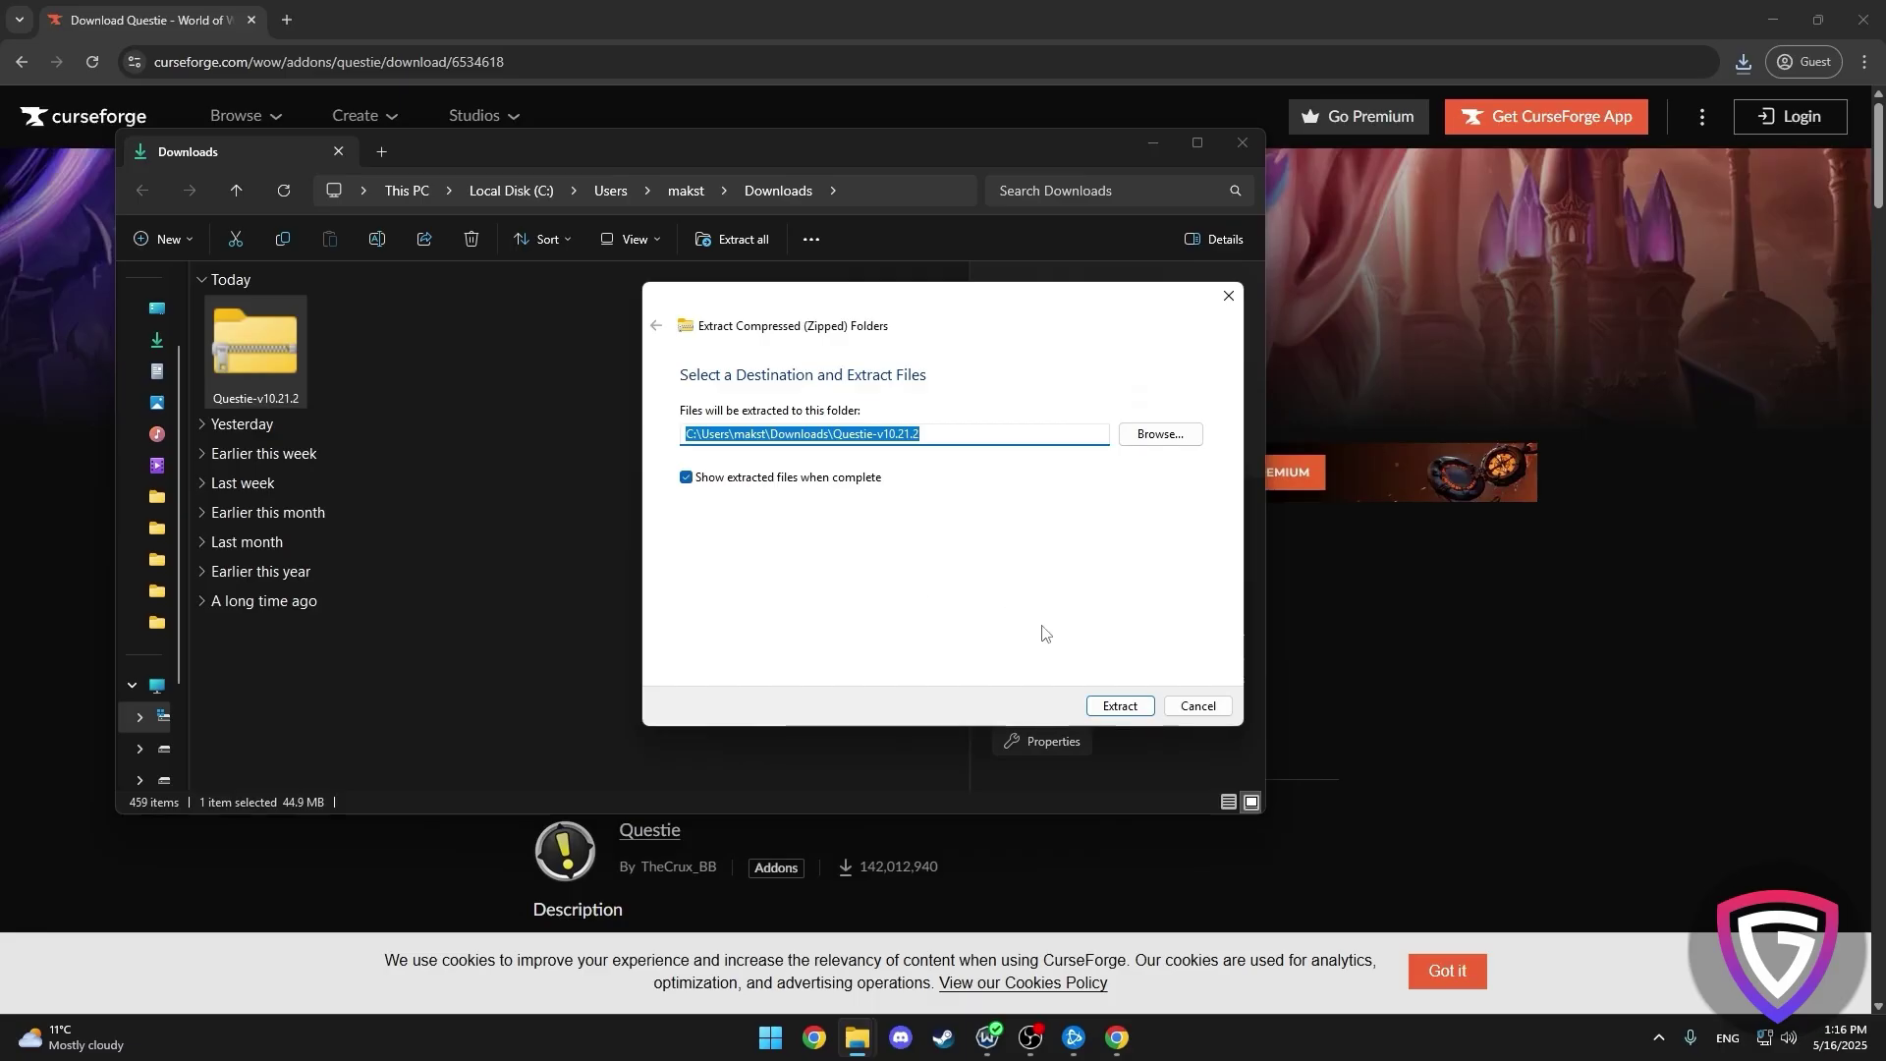
click(1129, 709)
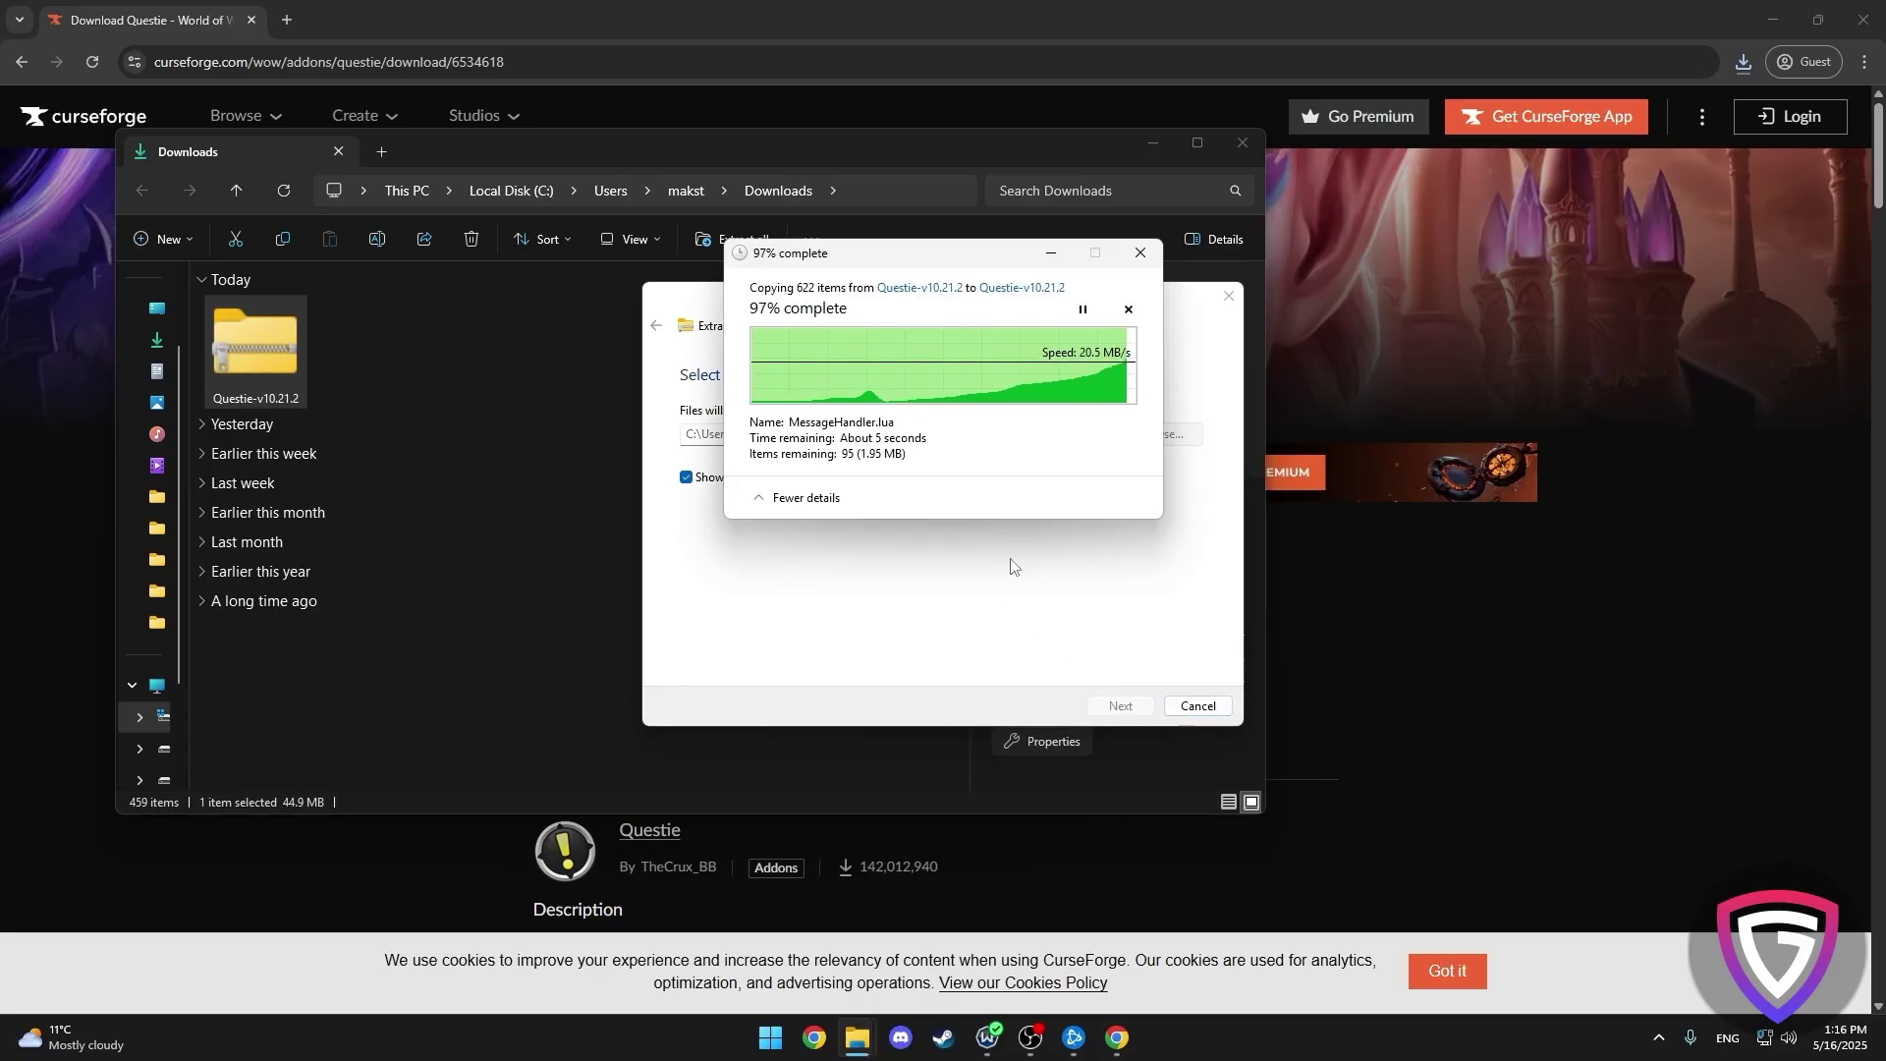
drag(636, 173, 1088, 236)
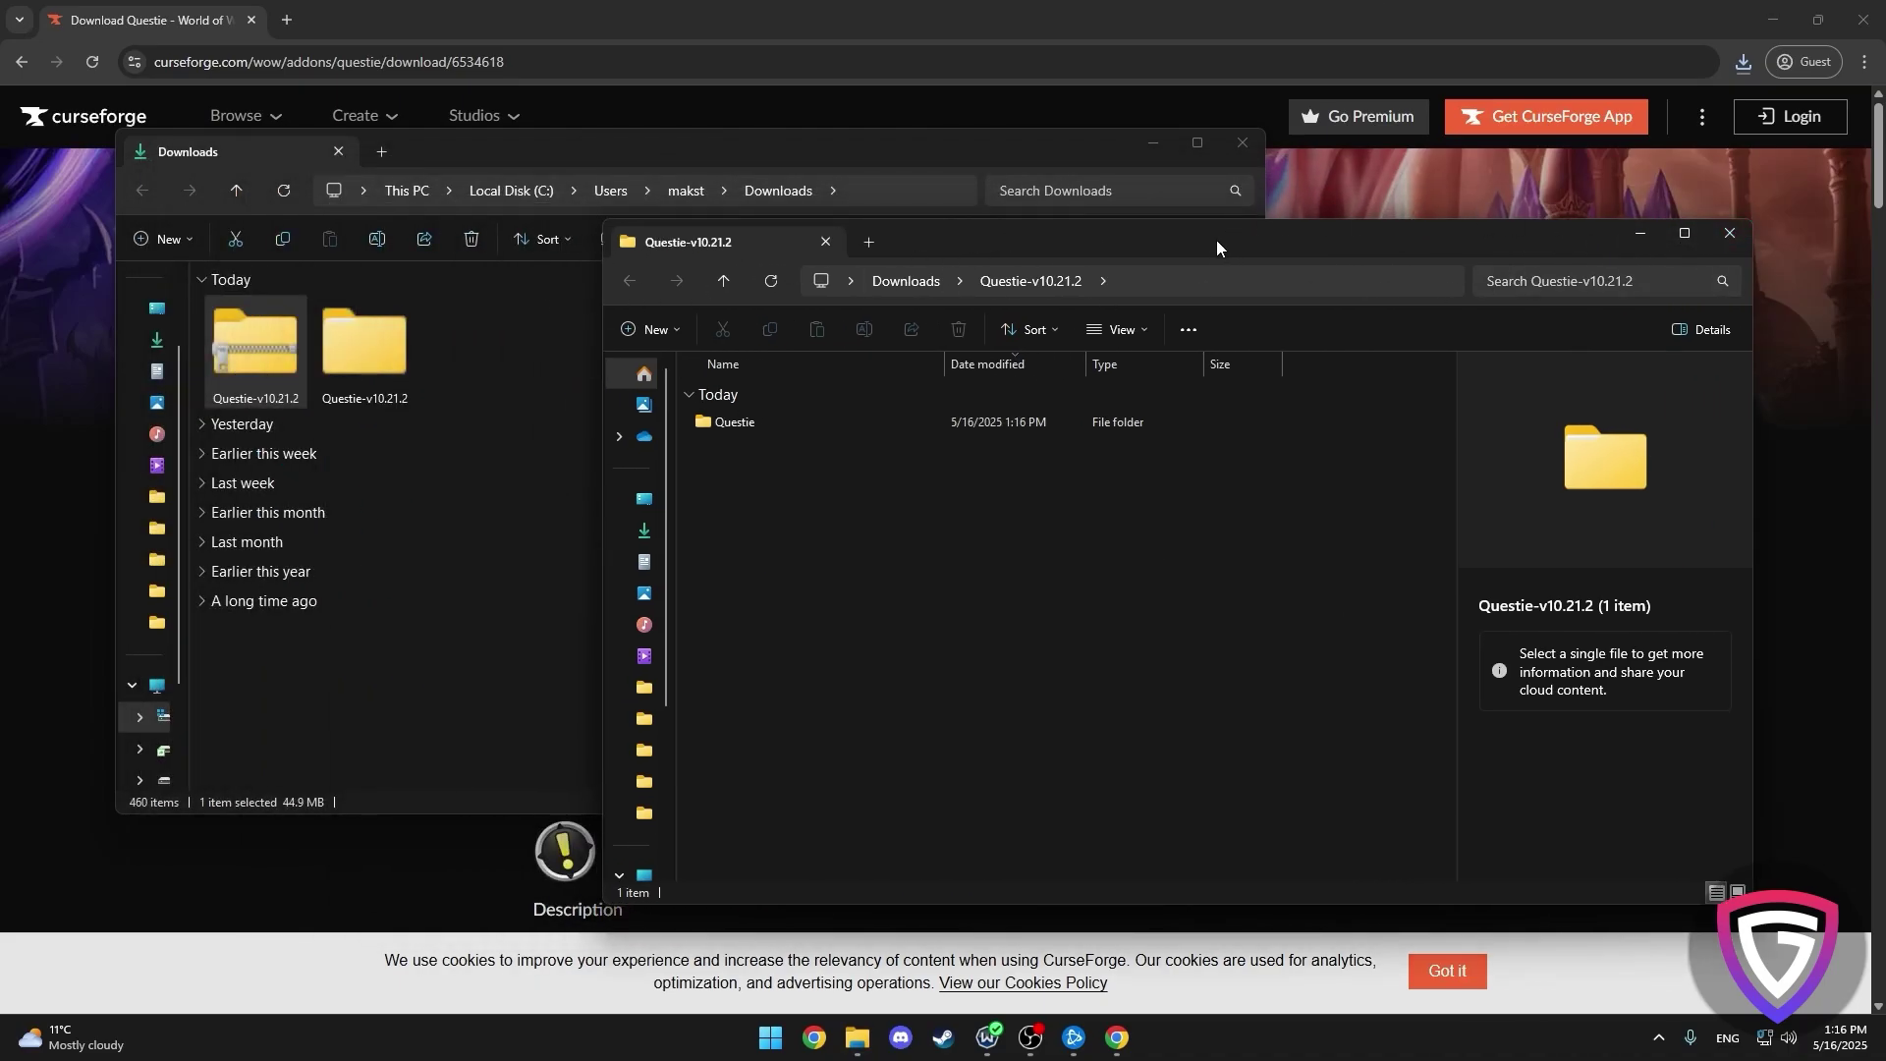
drag(1218, 239, 1179, 216)
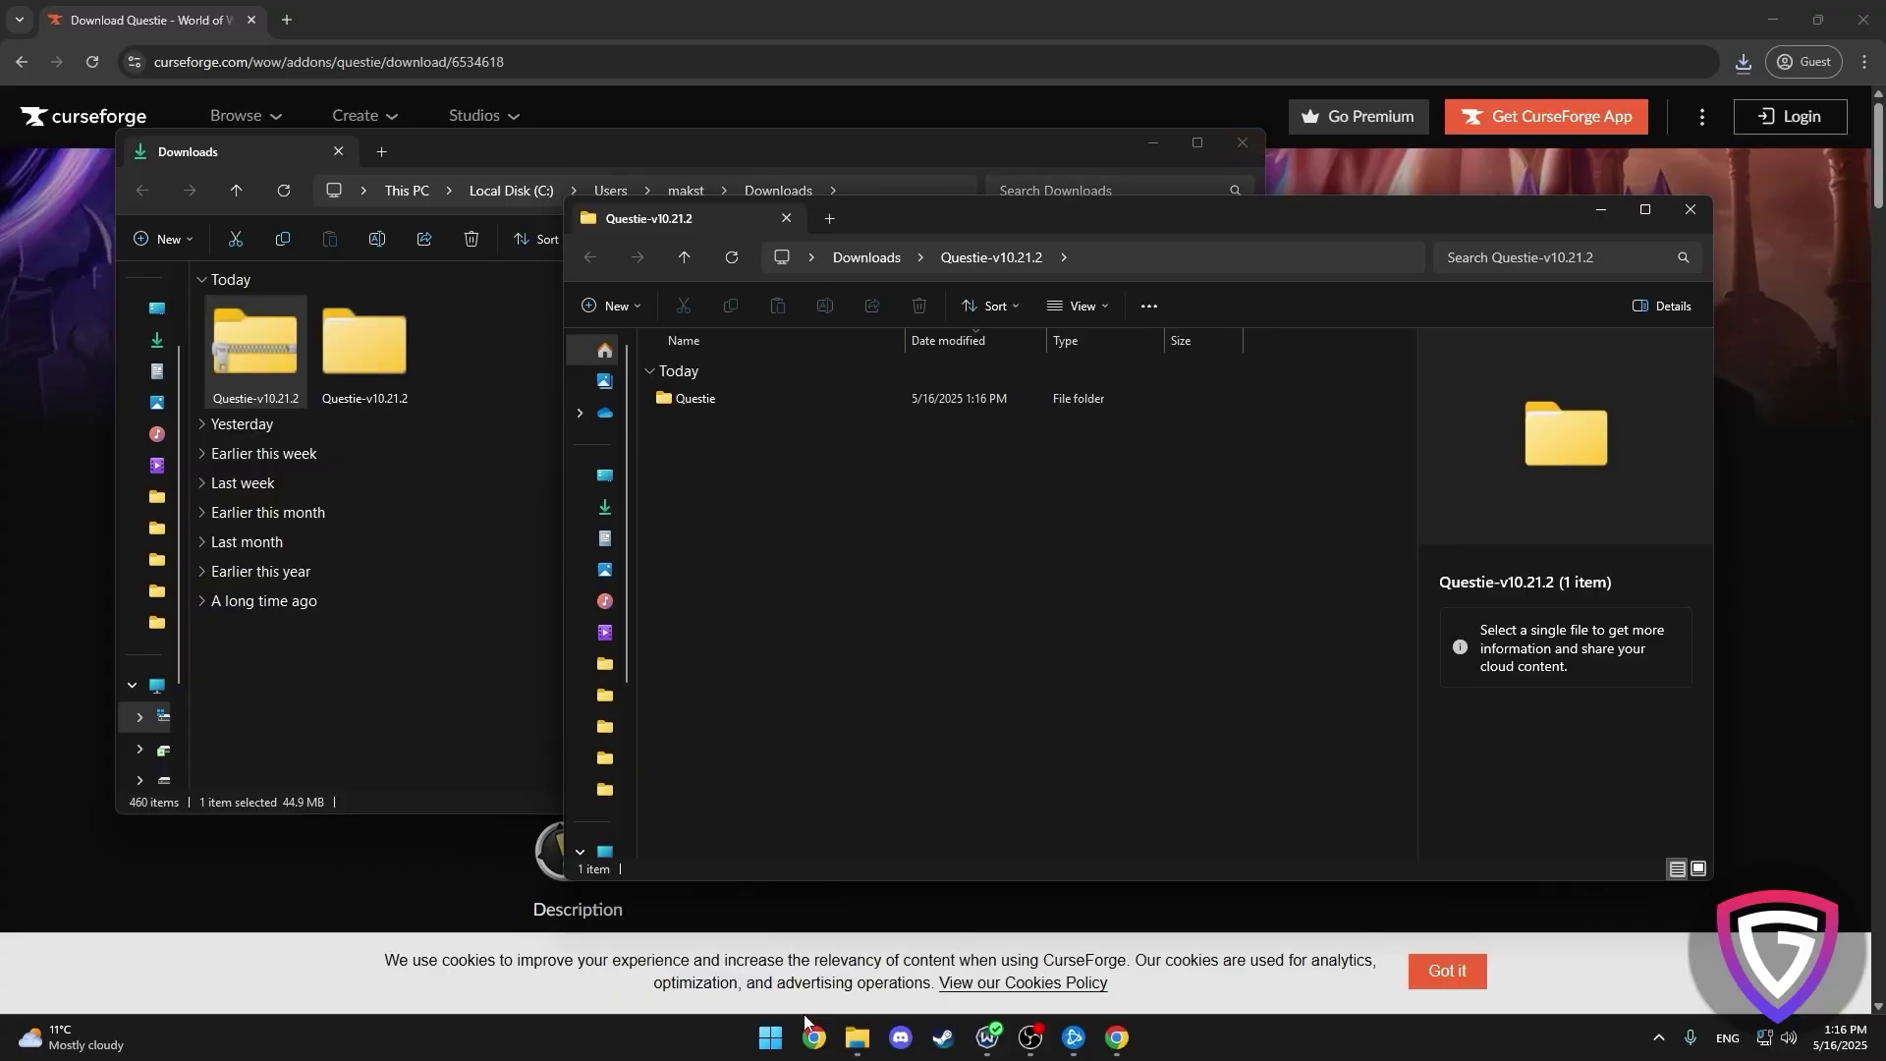
Close the Downloads window and place the Questie-v10.21.2 and AddOns windows side by side
mouse_move(857, 1038)
mouse_move(980, 937)
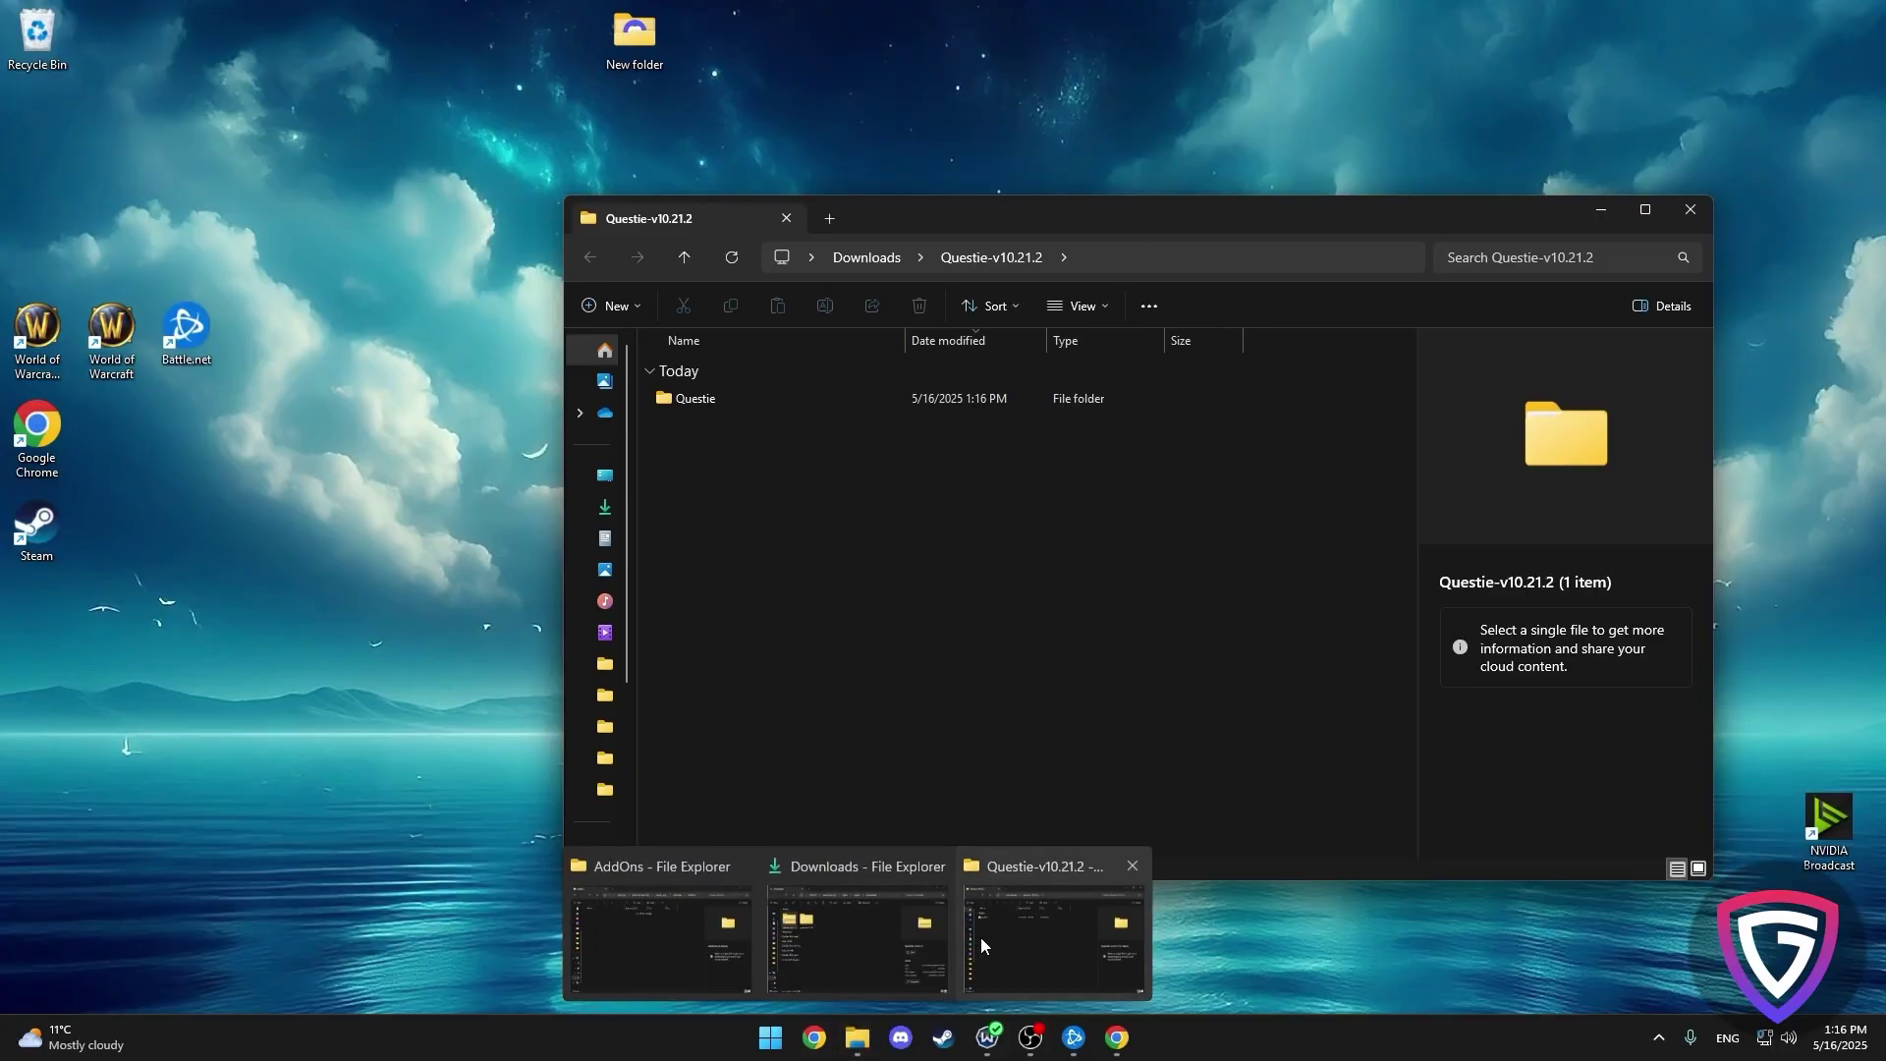
click(1013, 890)
click(1243, 143)
mouse_move(858, 1038)
click(751, 928)
drag(859, 28, 819, 150)
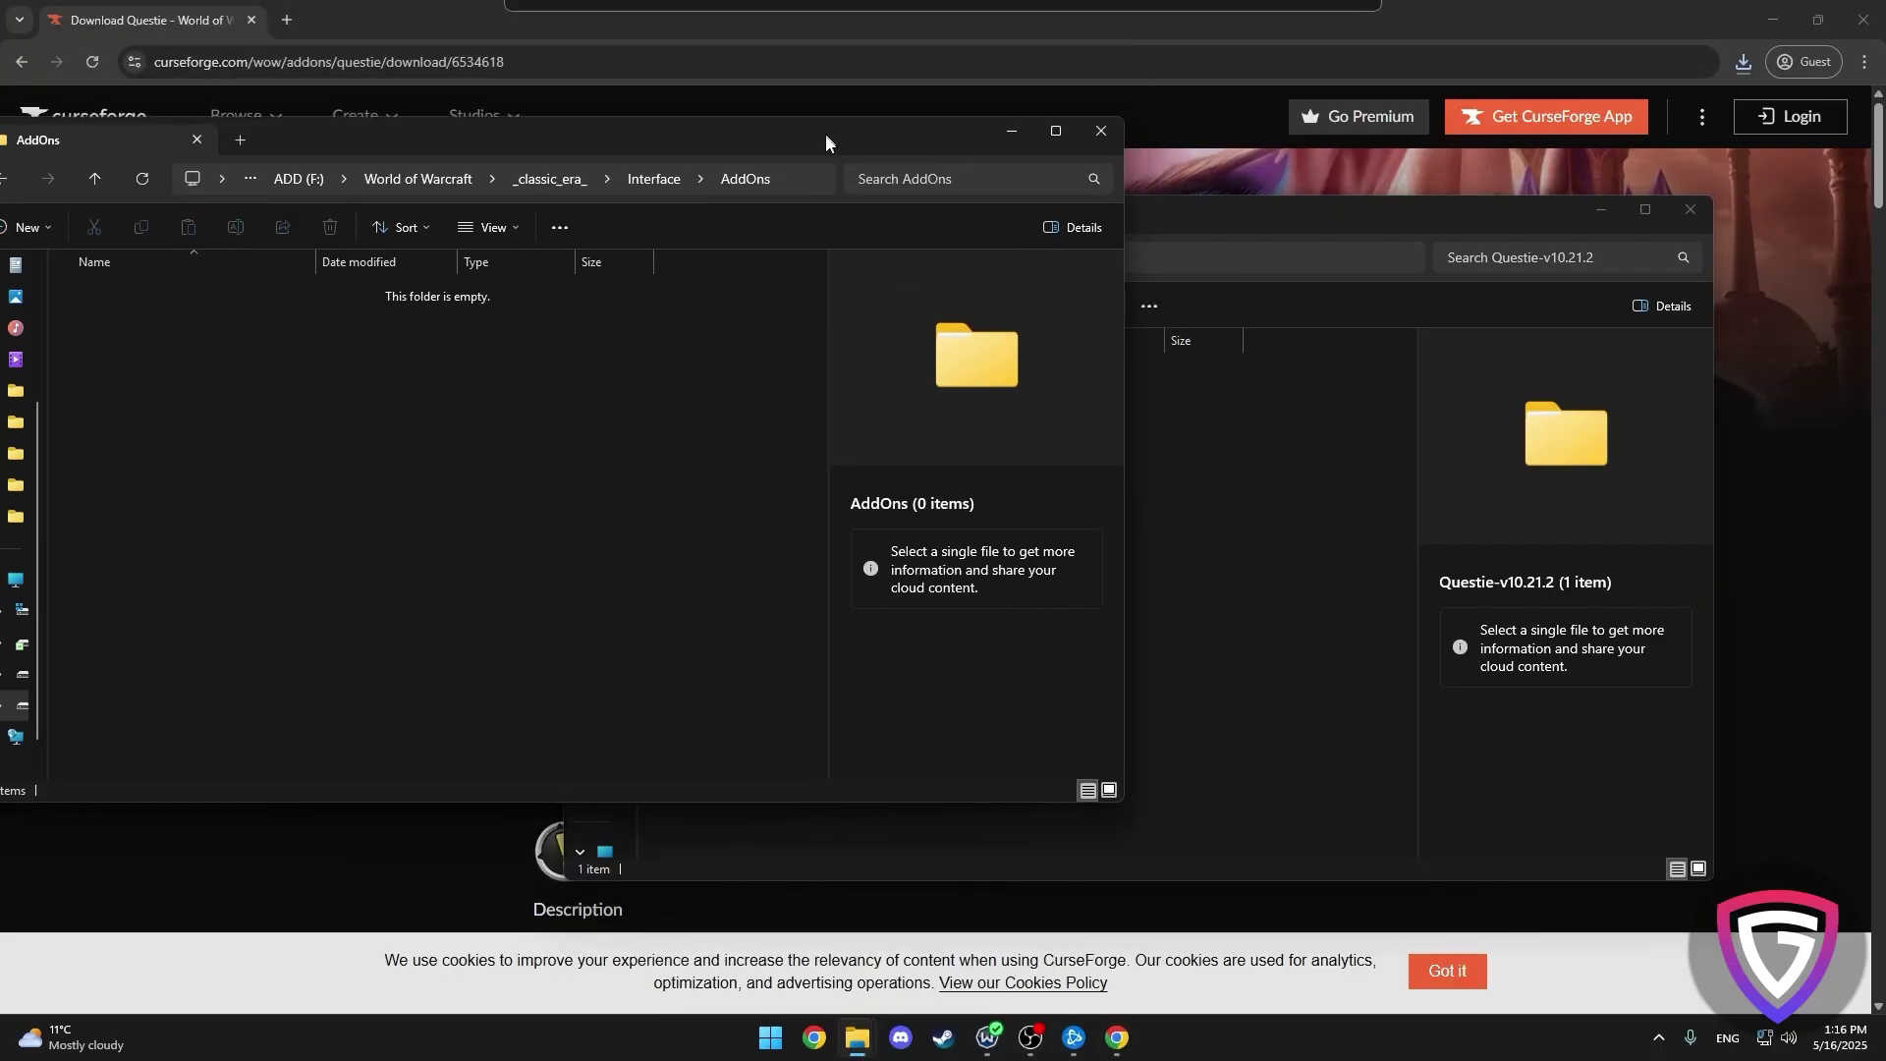
drag(1220, 214, 1300, 208)
Copy the Questie folder into the AddOns folder
drag(799, 395, 501, 419)
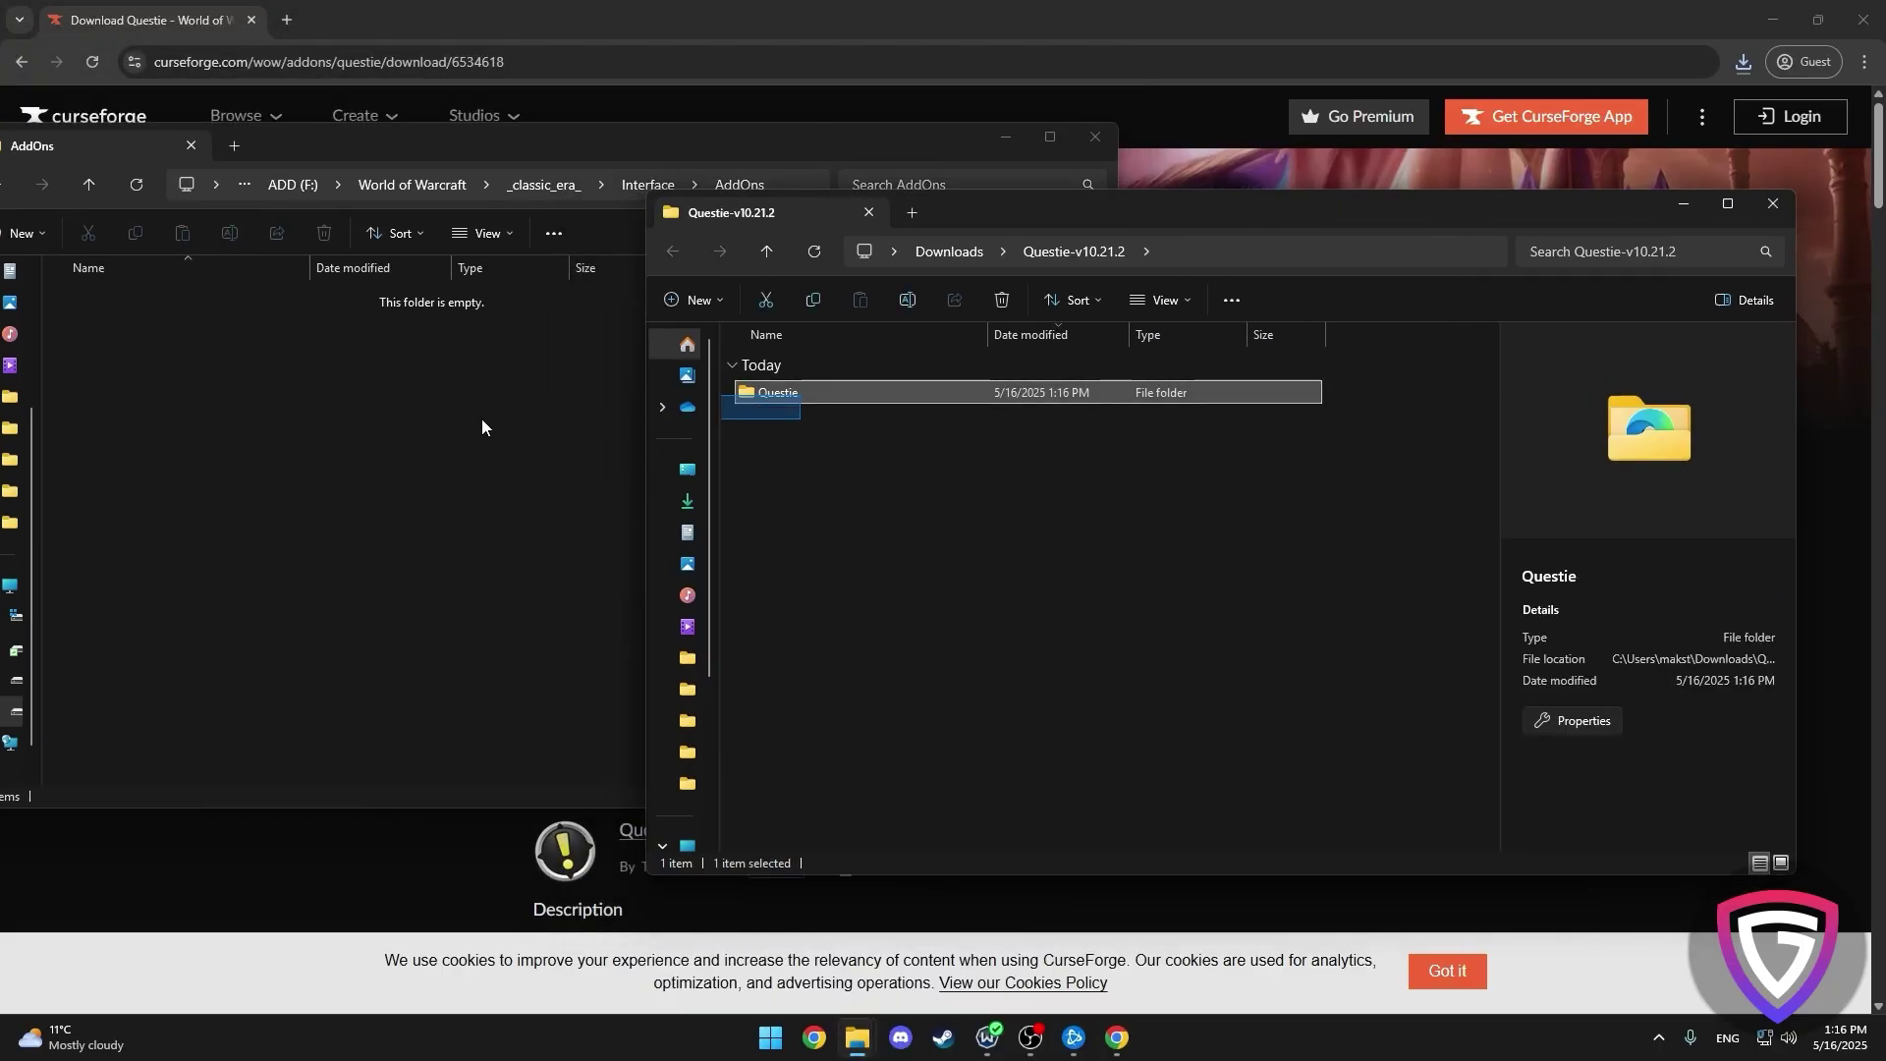
drag(754, 397, 389, 409)
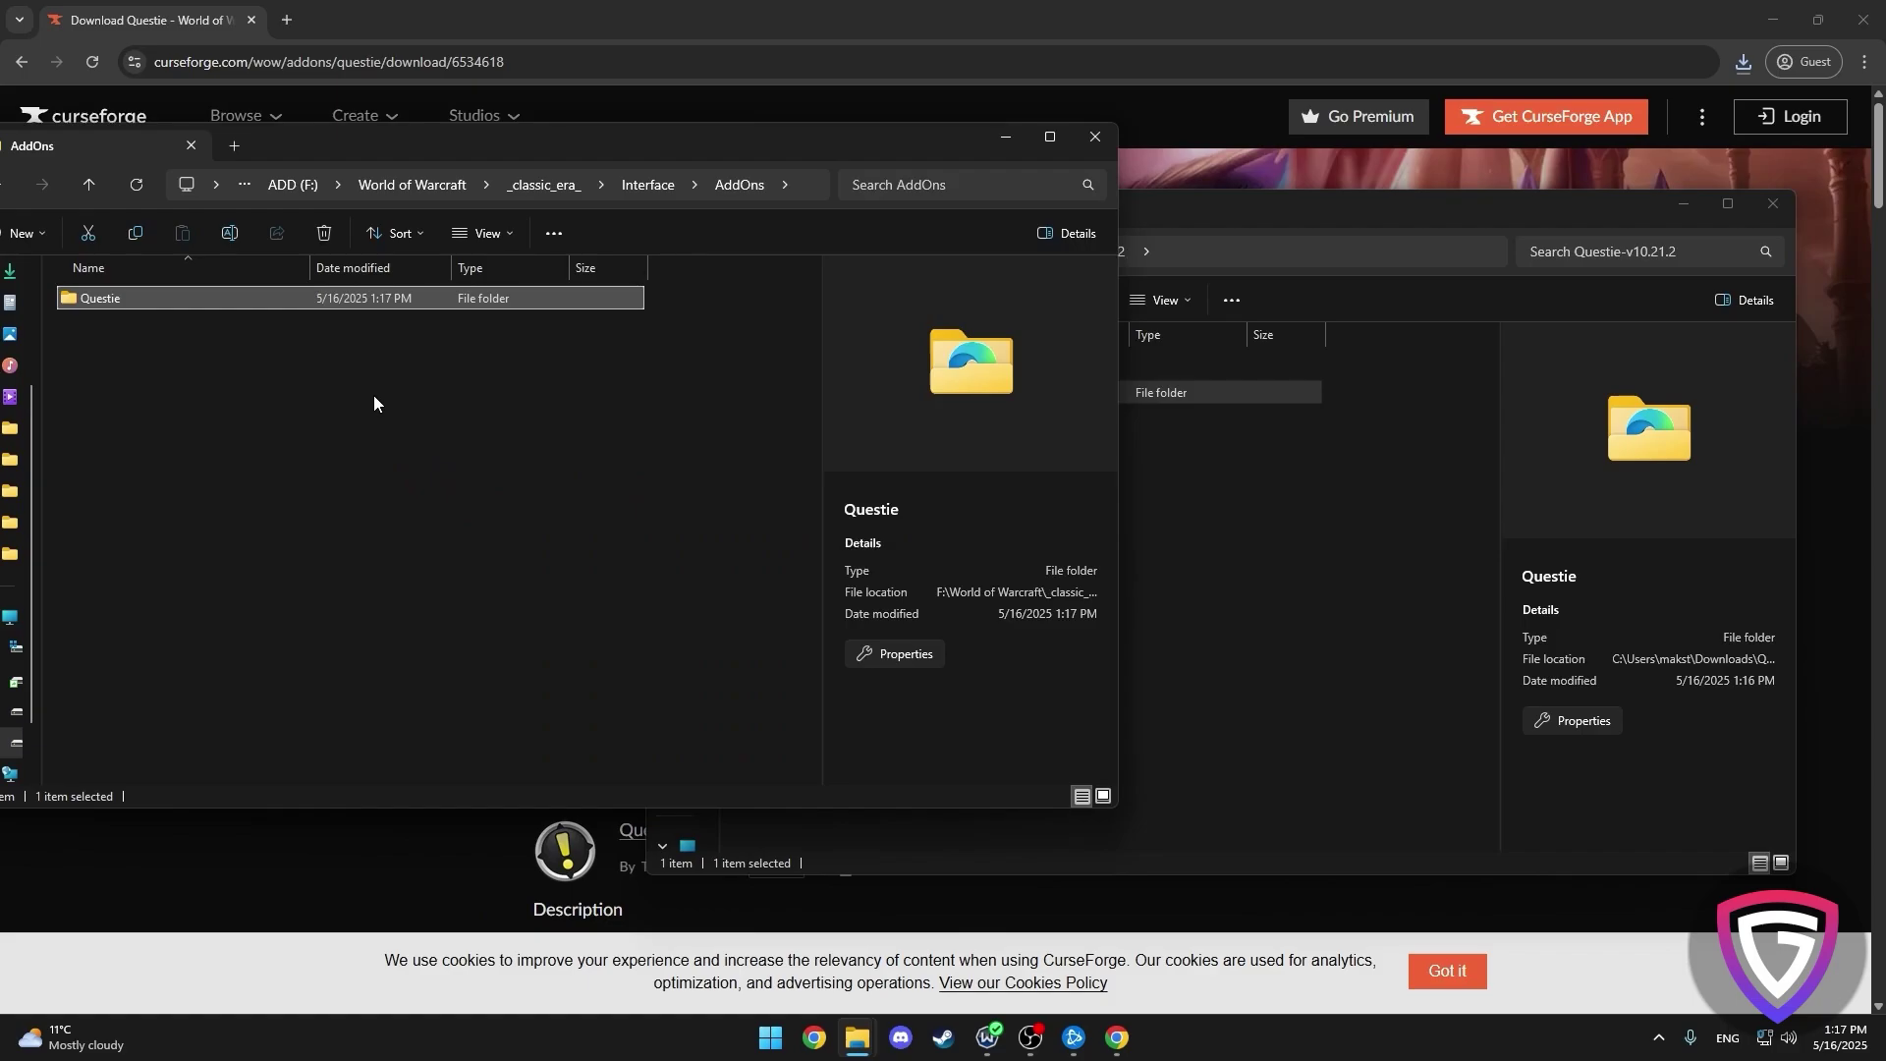
click(415, 395)
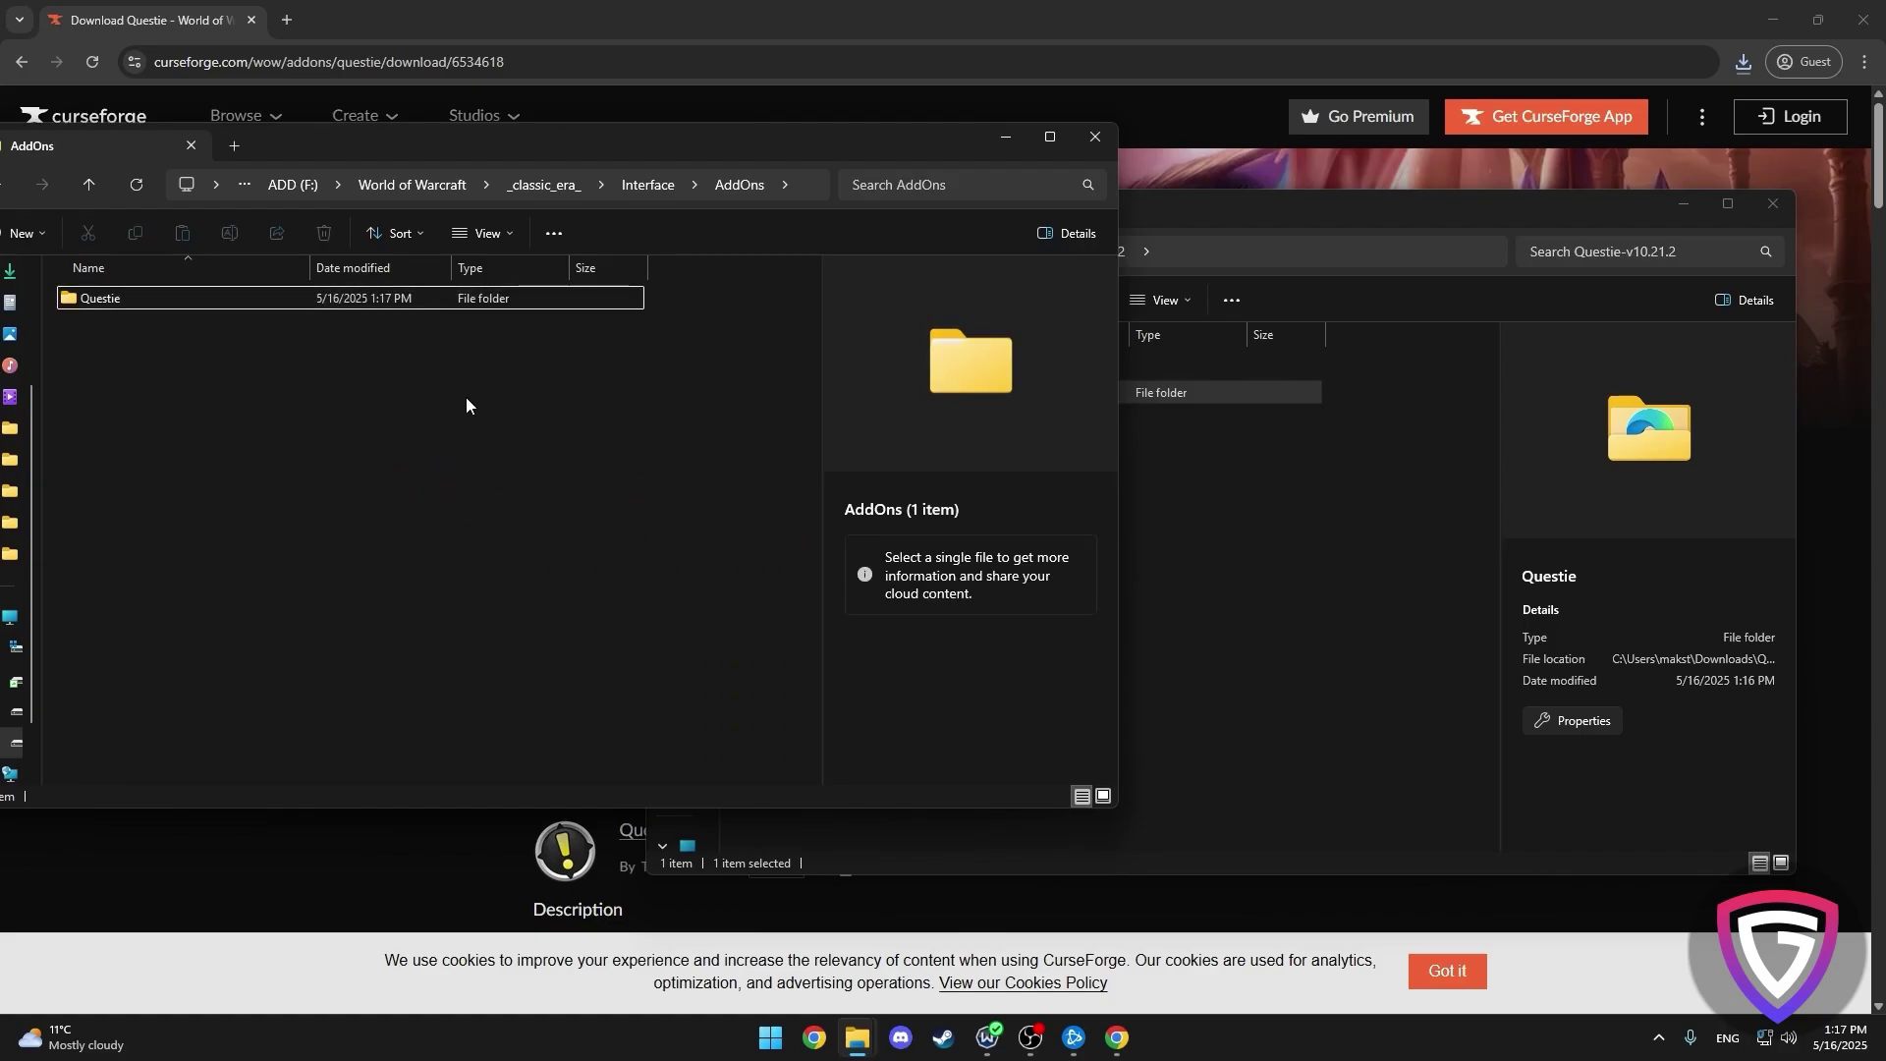
Launch WoW Classic from Battle.net and enable Questie v10.21.2 in the character-select AddOn List
mouse_move(1075, 1051)
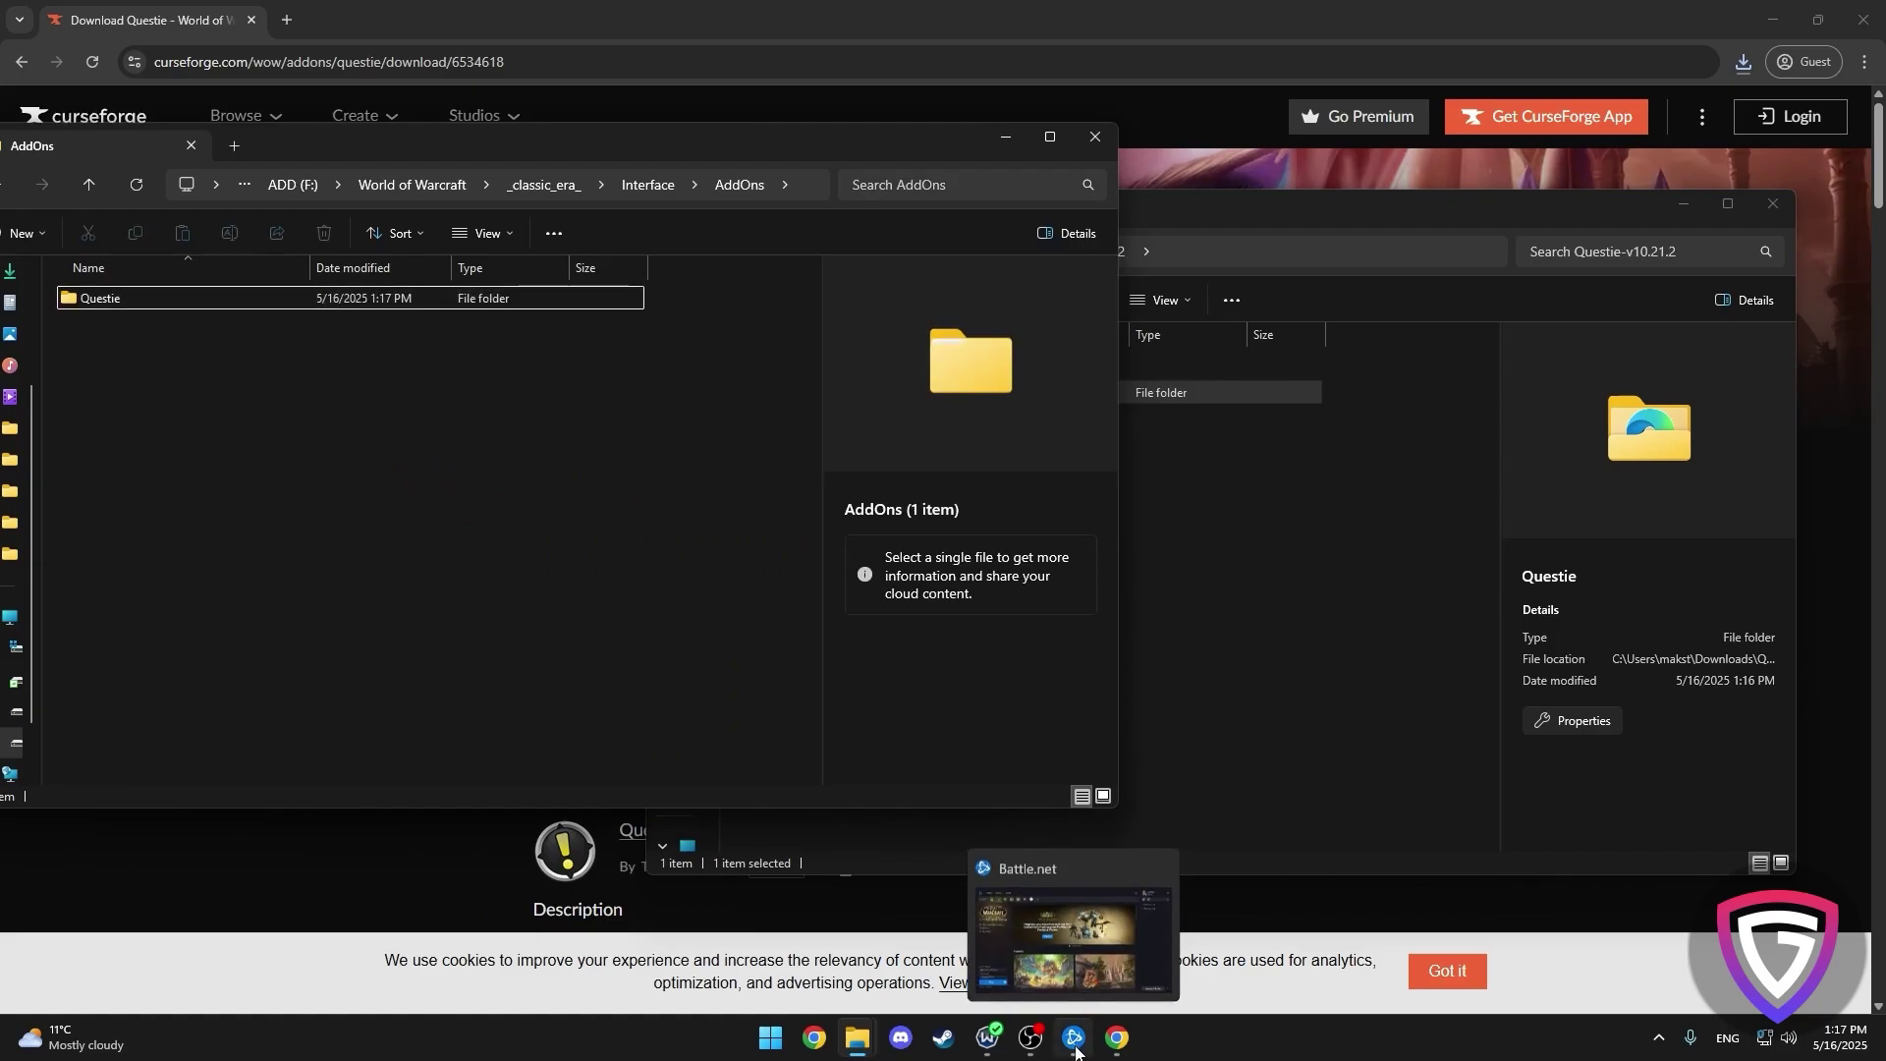
click(1078, 982)
click(197, 908)
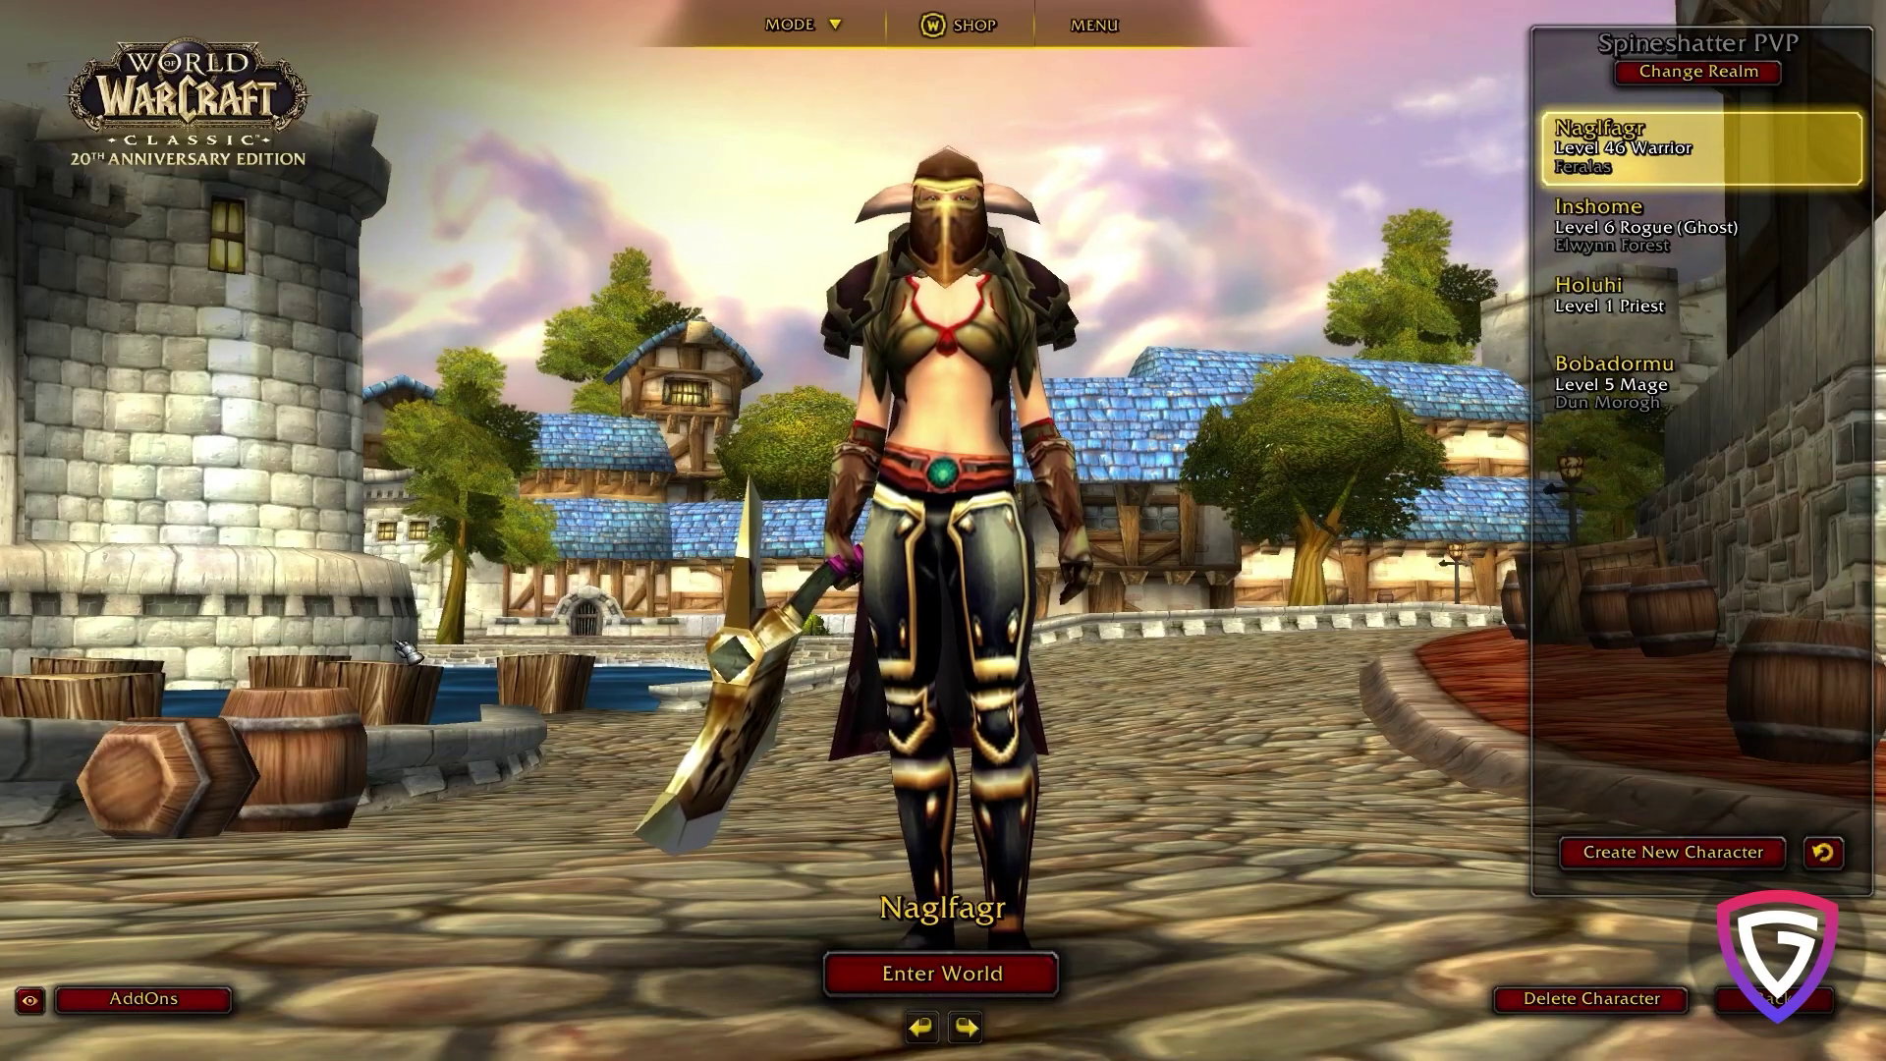
click(141, 998)
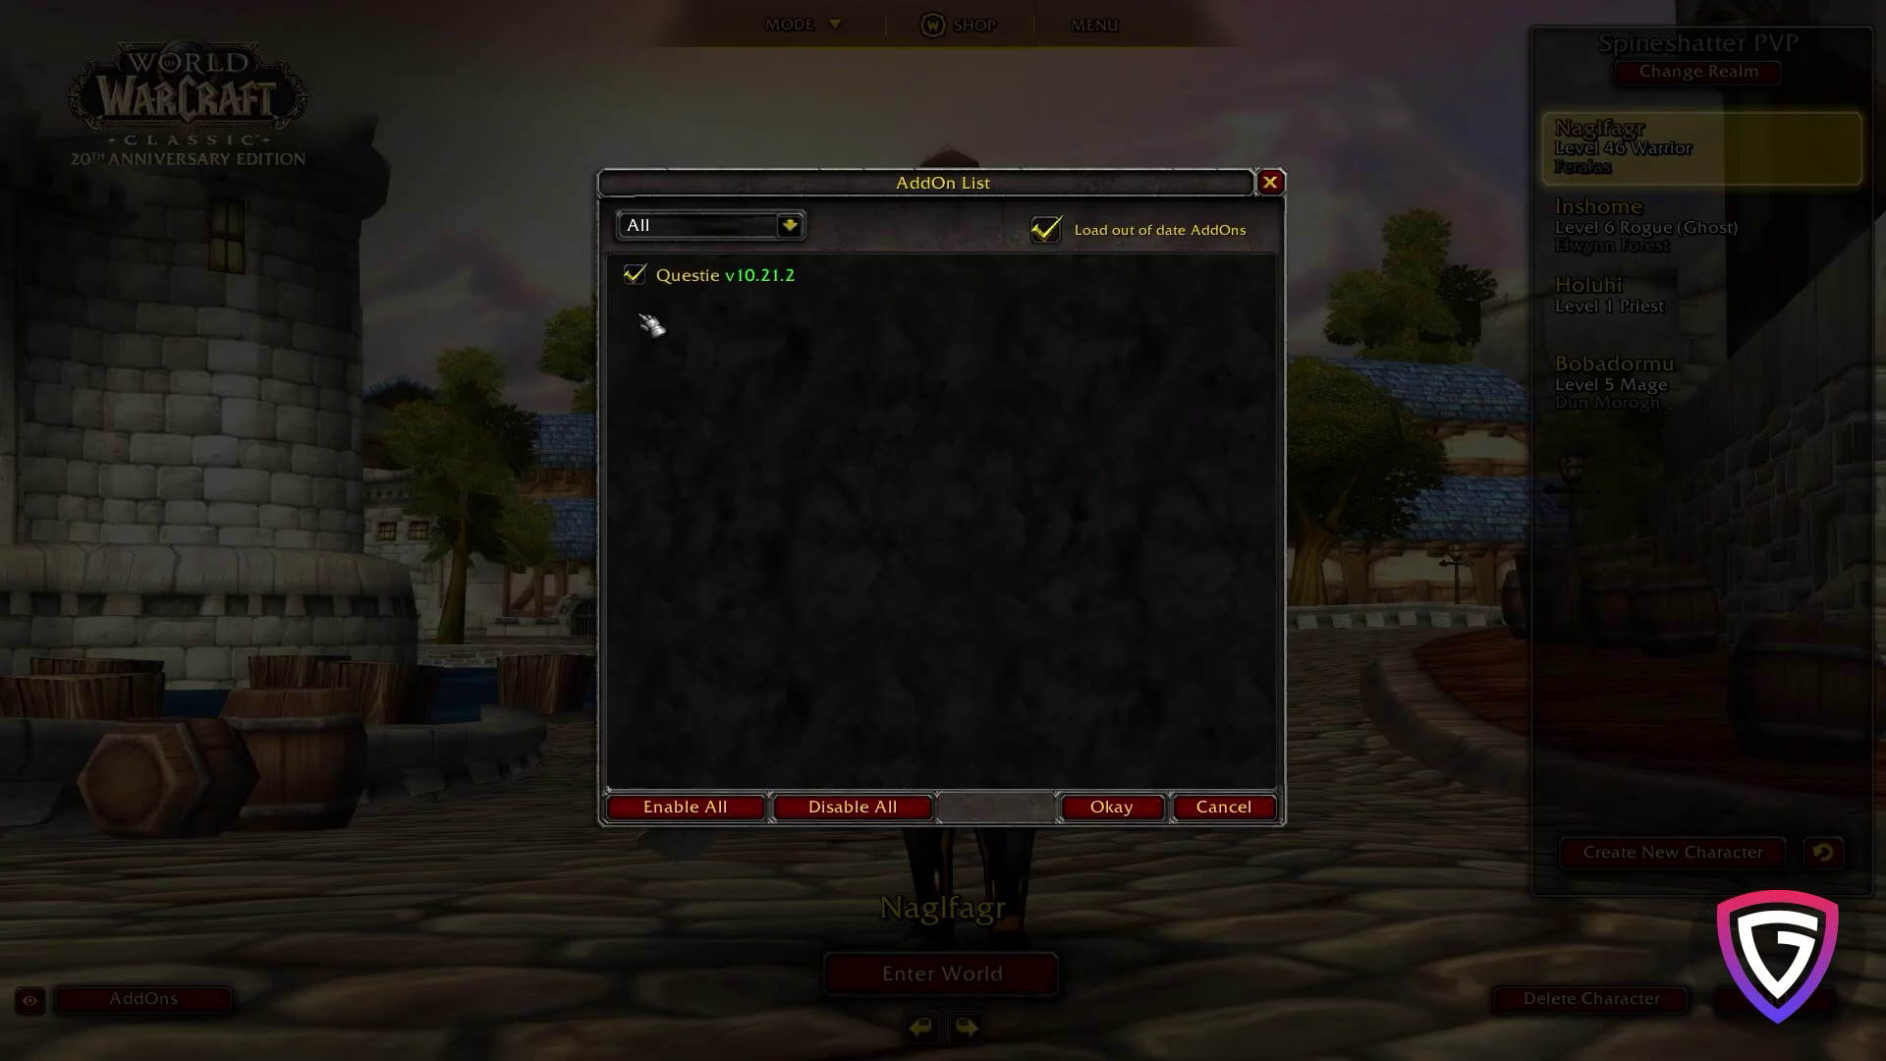
click(1100, 813)
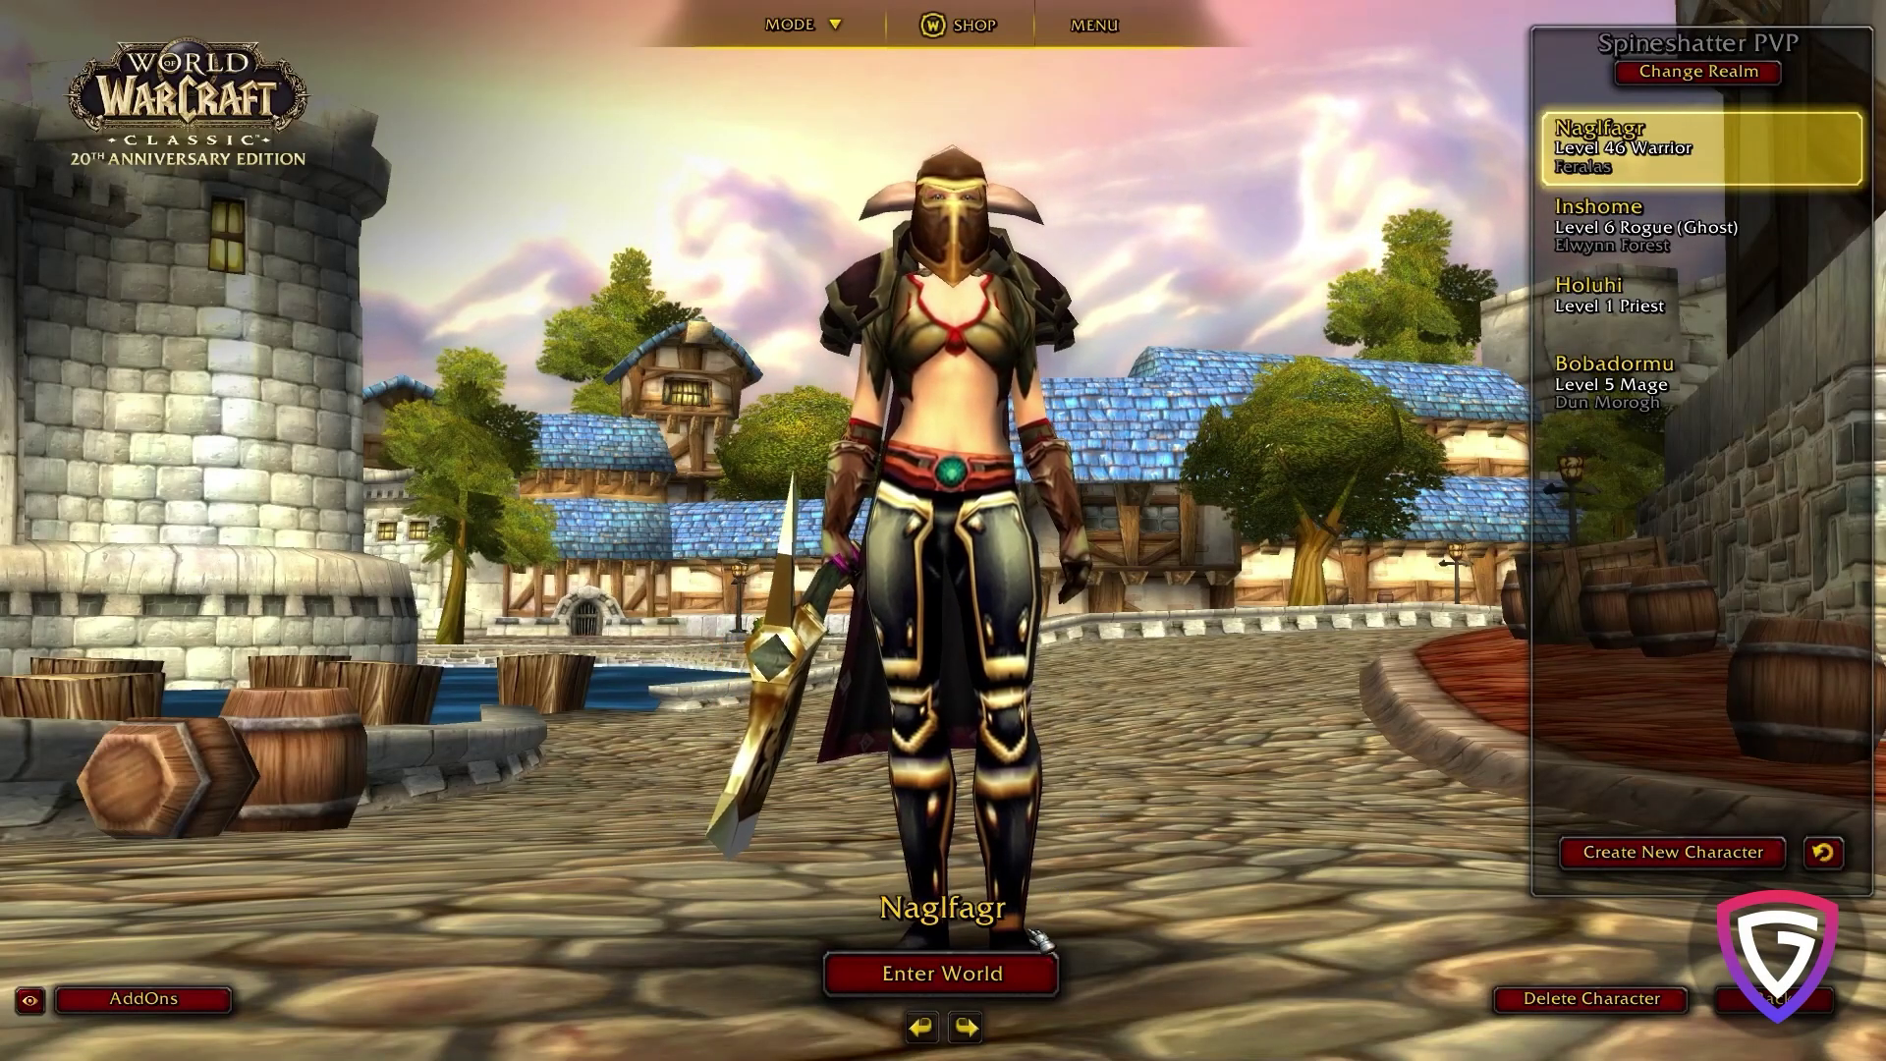
Enter the world and confirm Questie is still enabled in the in-game AddOns list
click(1039, 972)
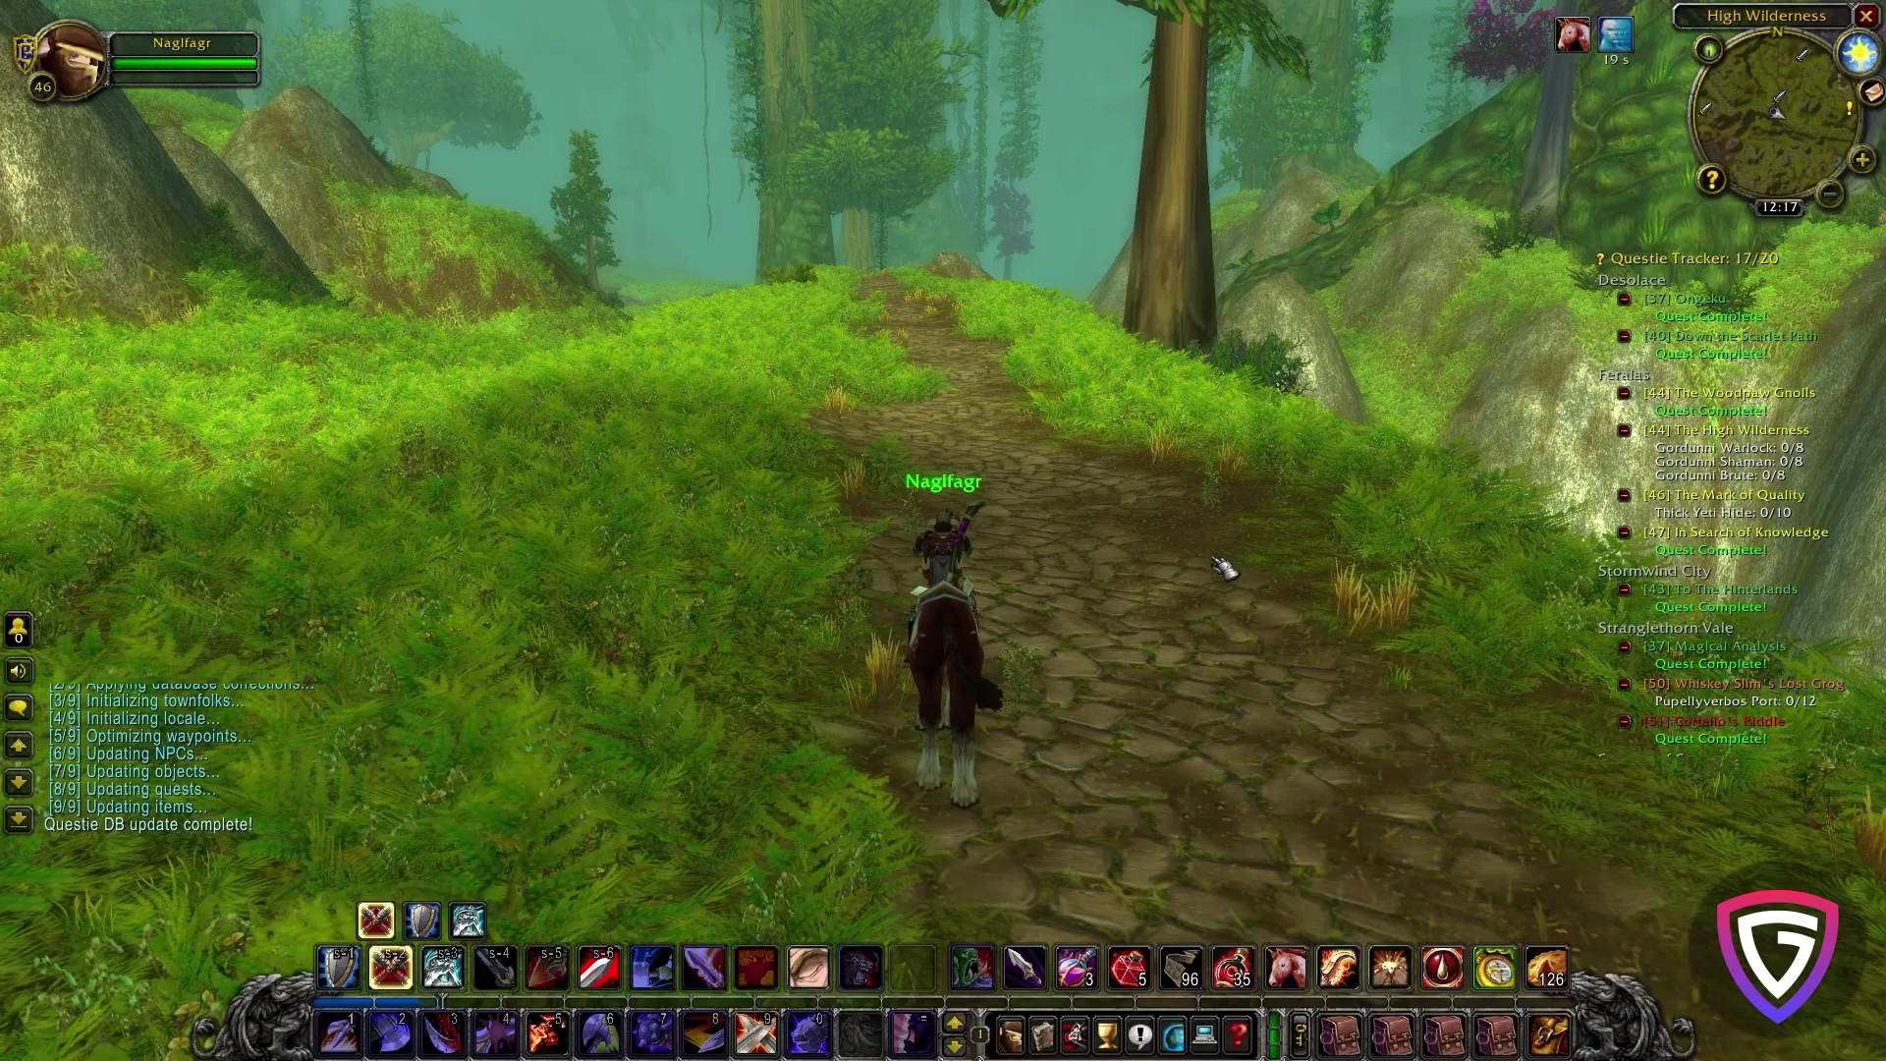
key(Escape)
click(943, 521)
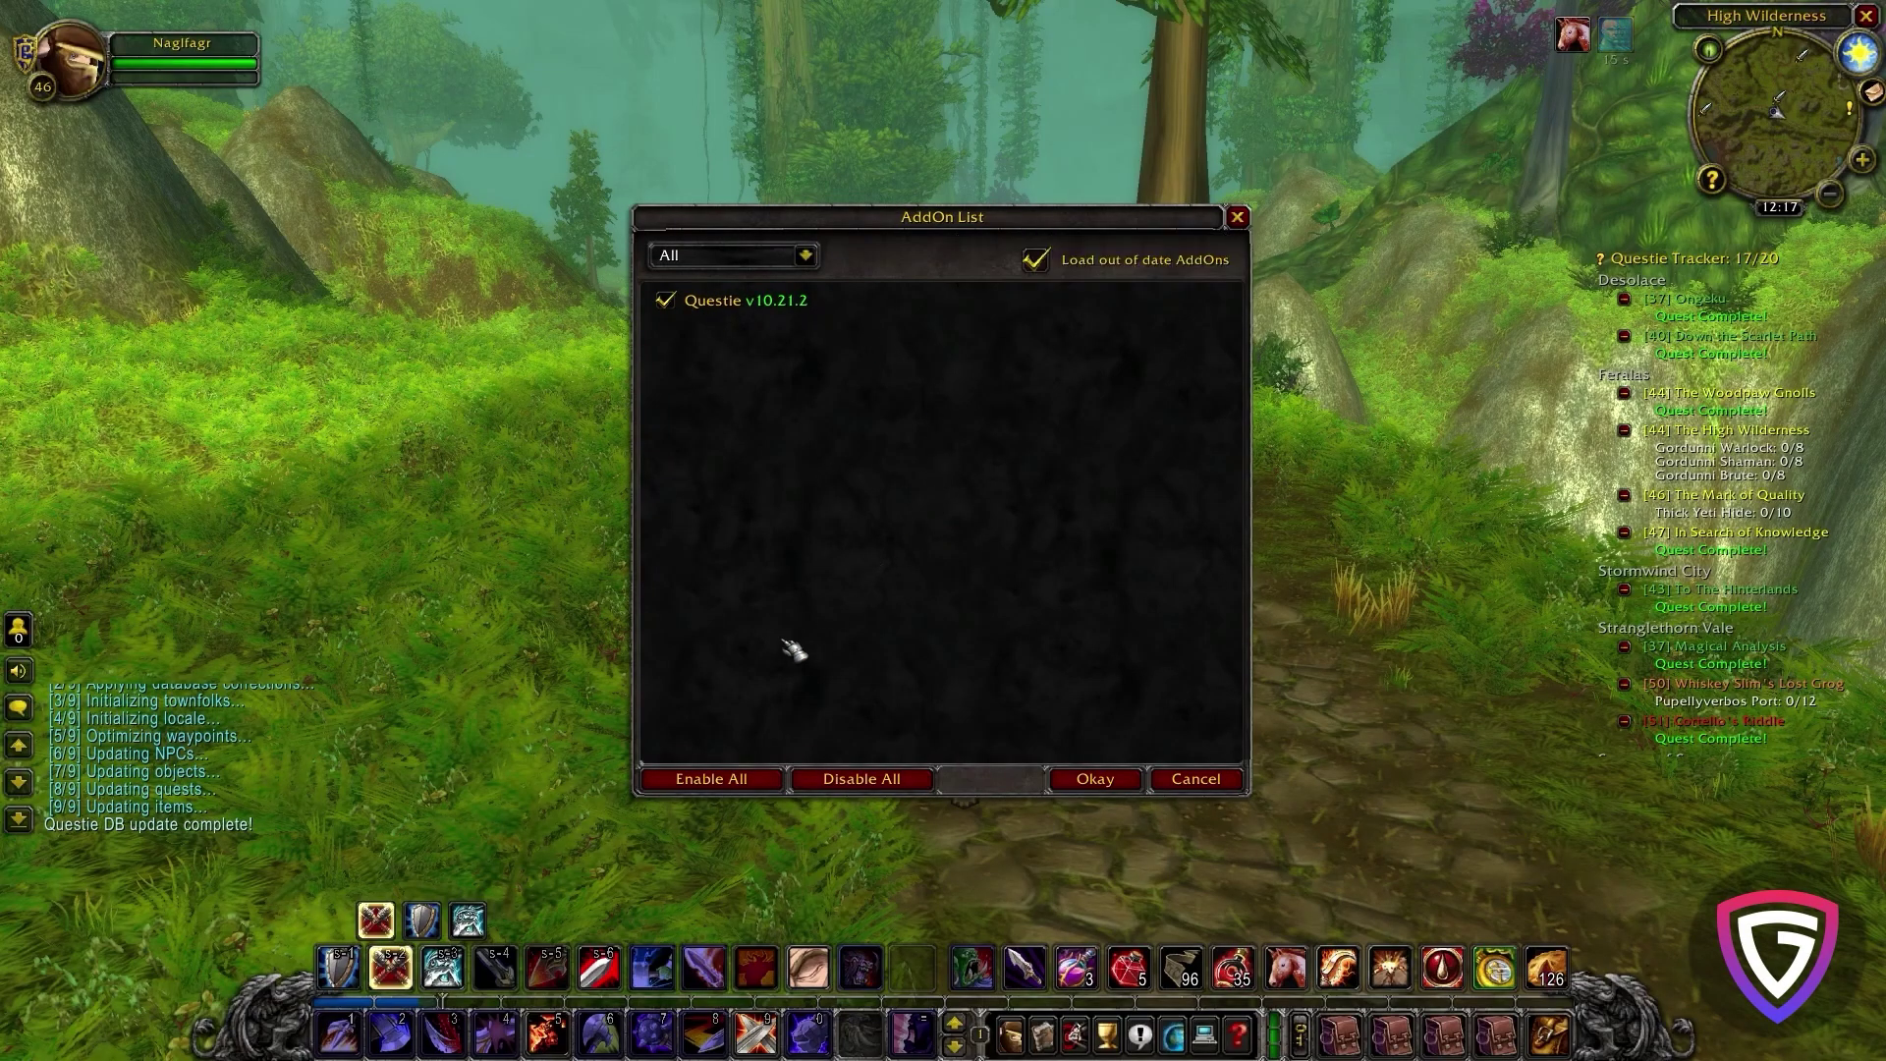
click(1093, 779)
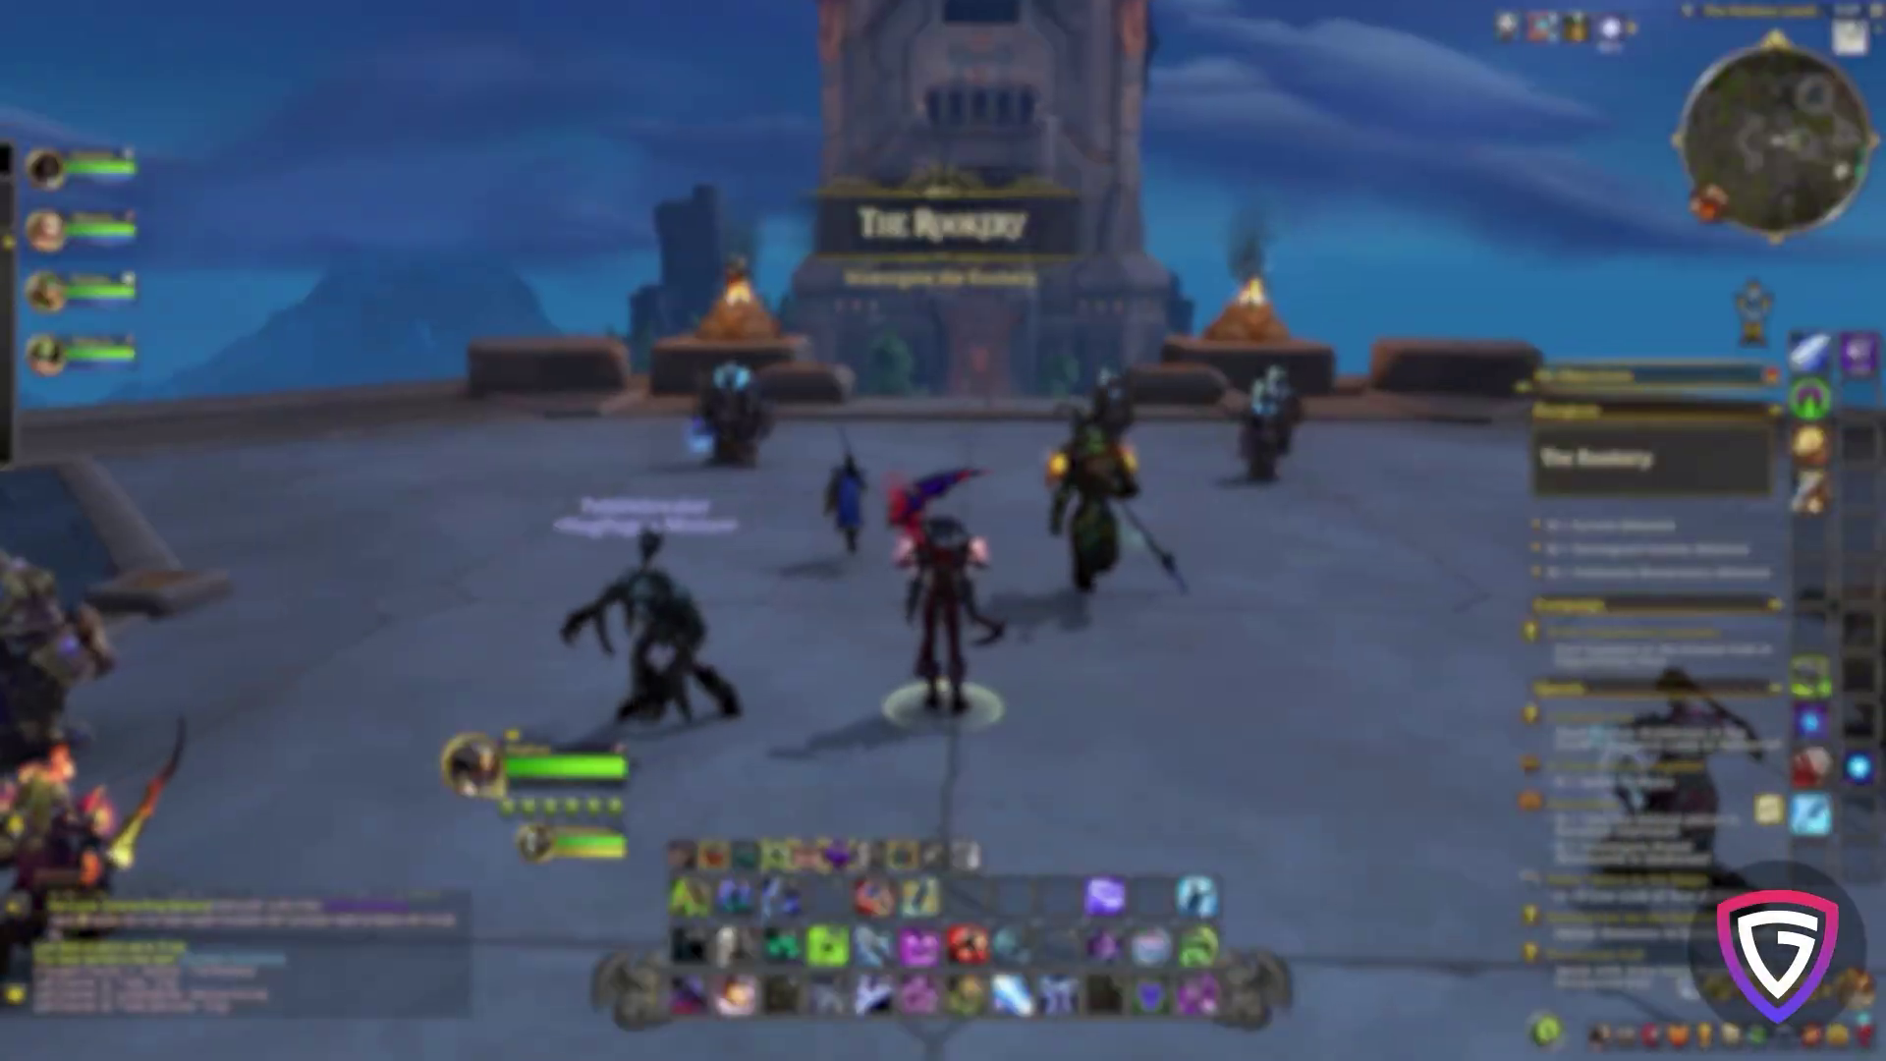
Walk forward along the wall into the Rookery courtyard toward the basin and enemies
key(w)
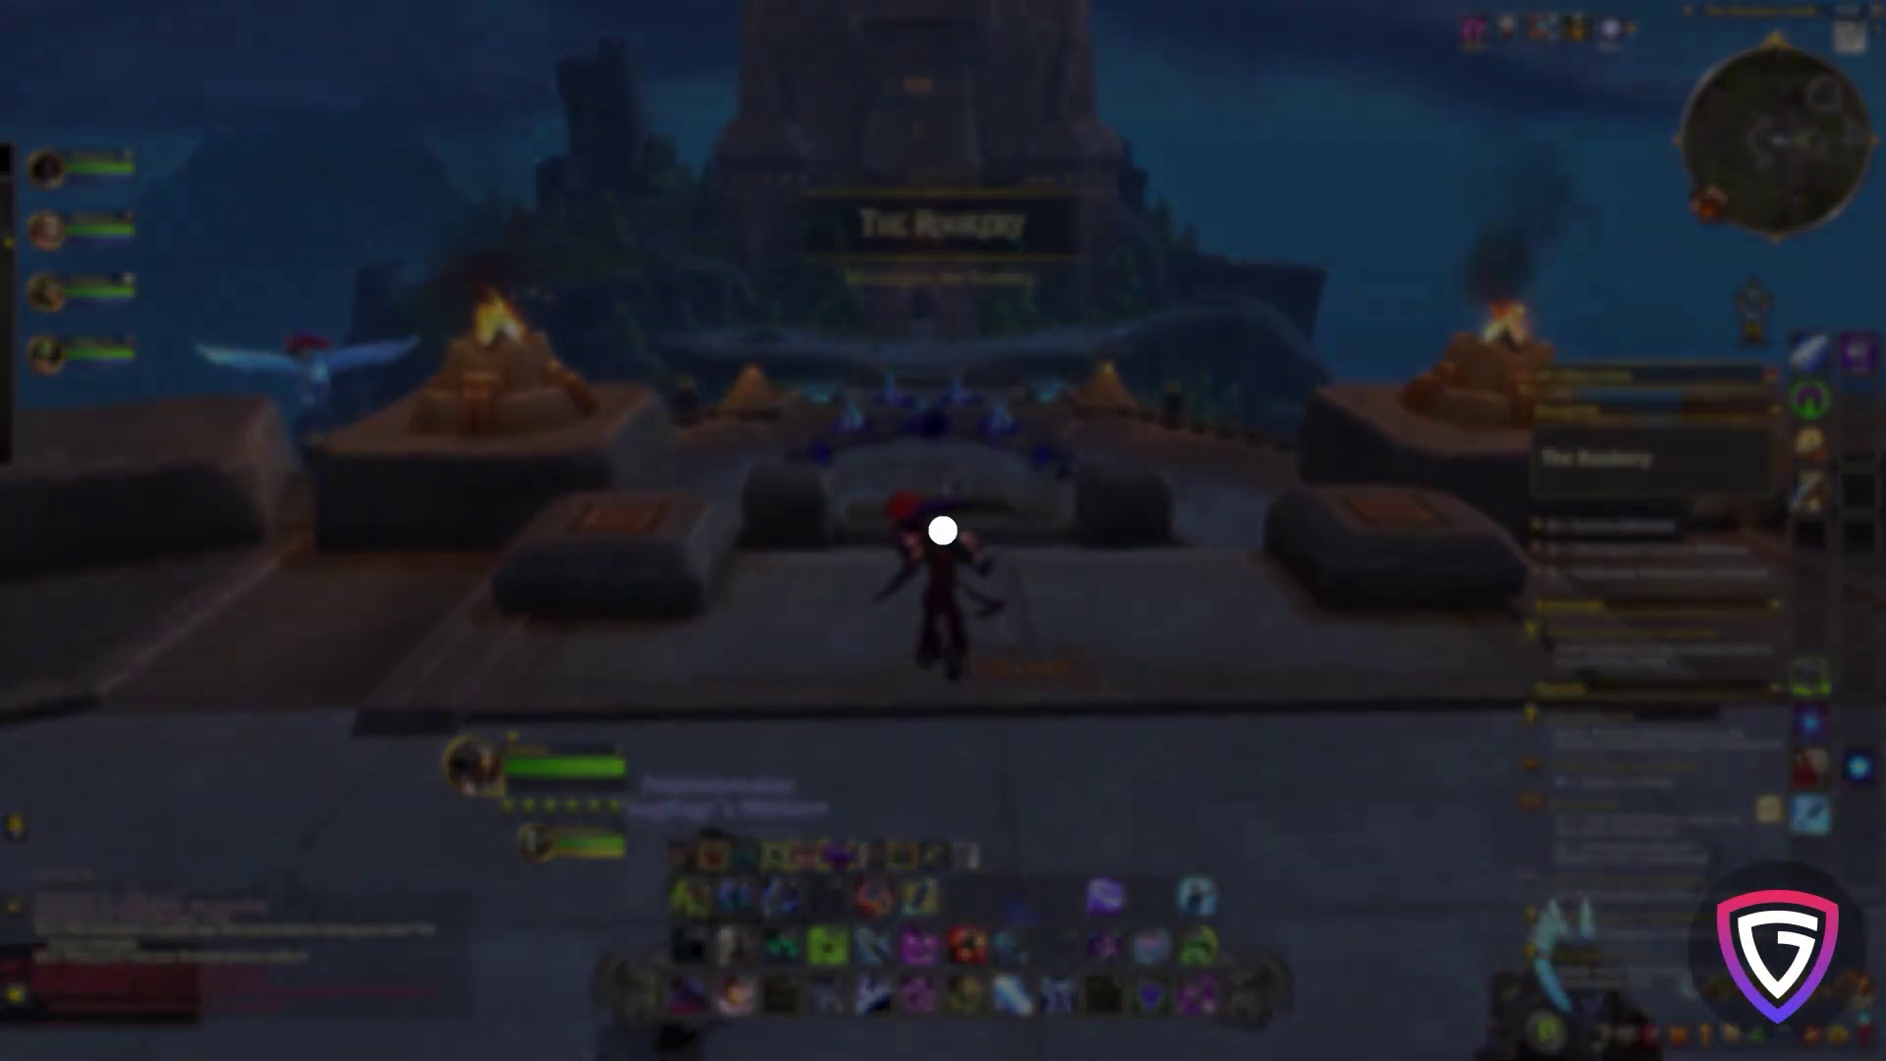
key(w)
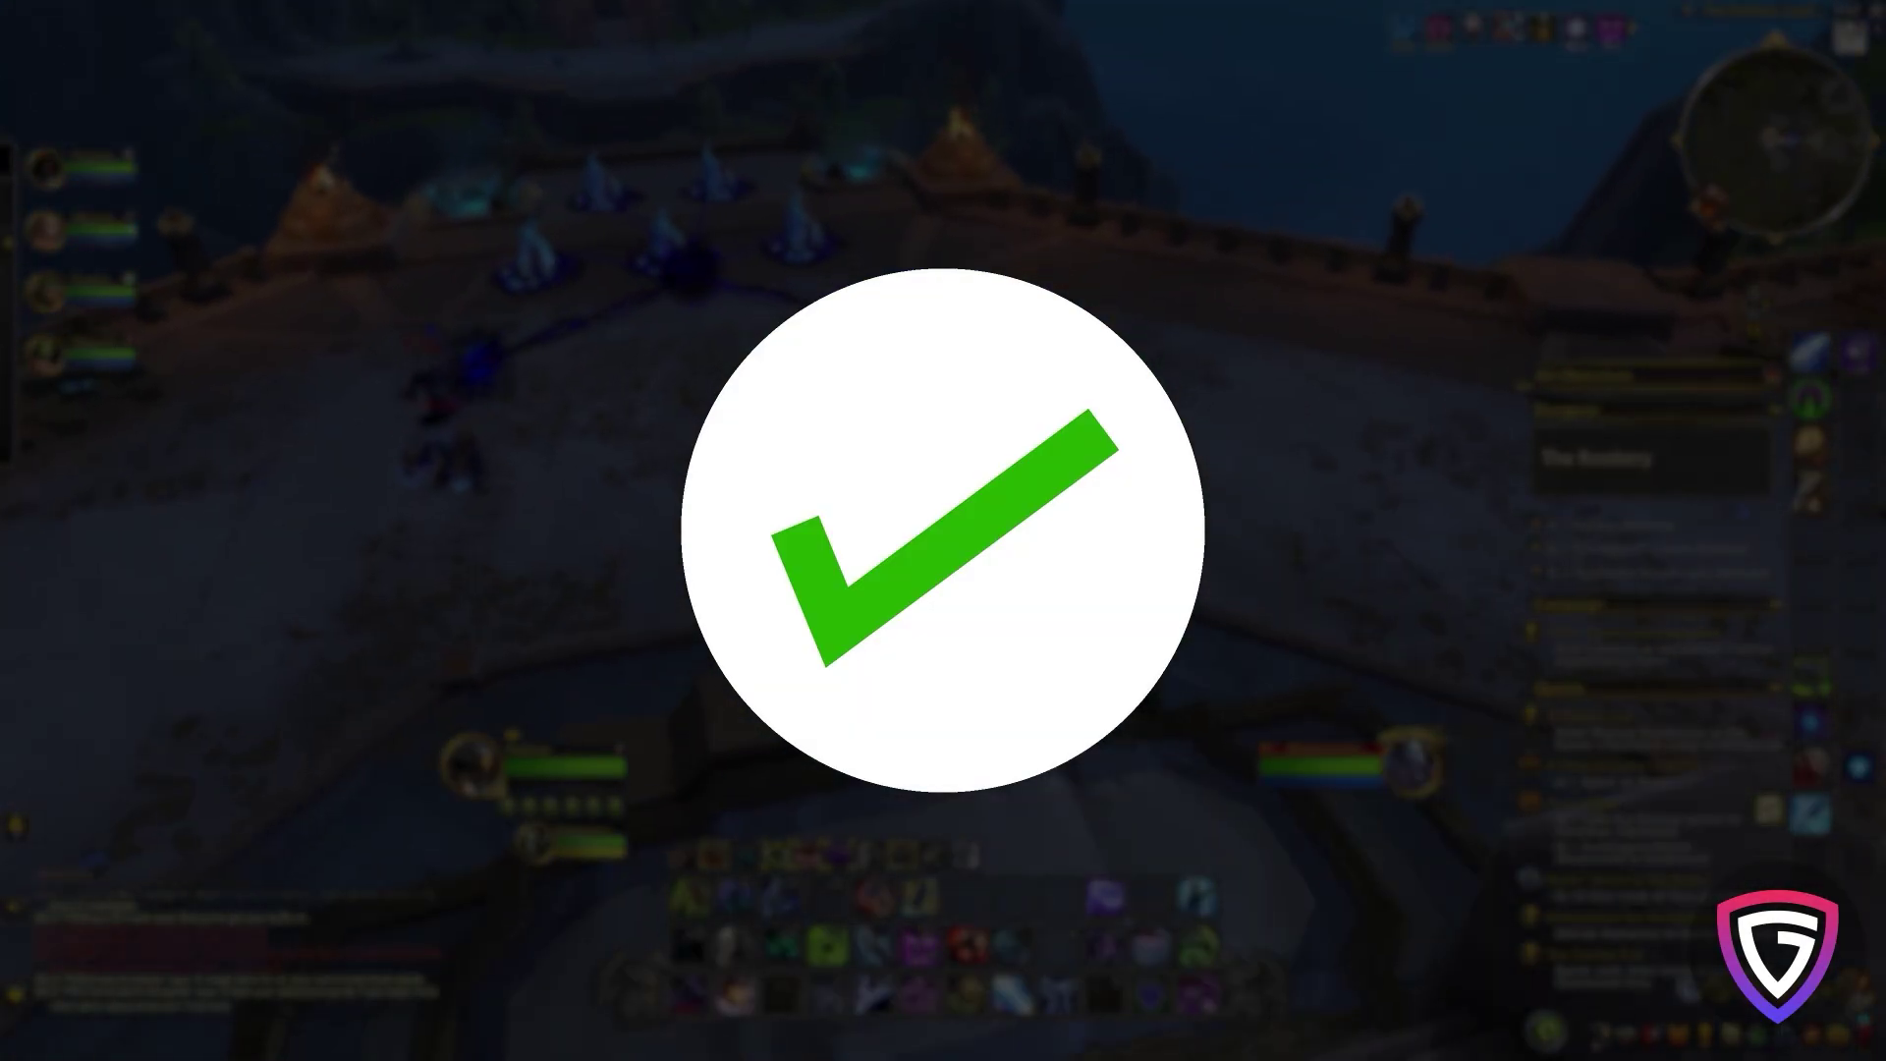
key(w)
key(w)
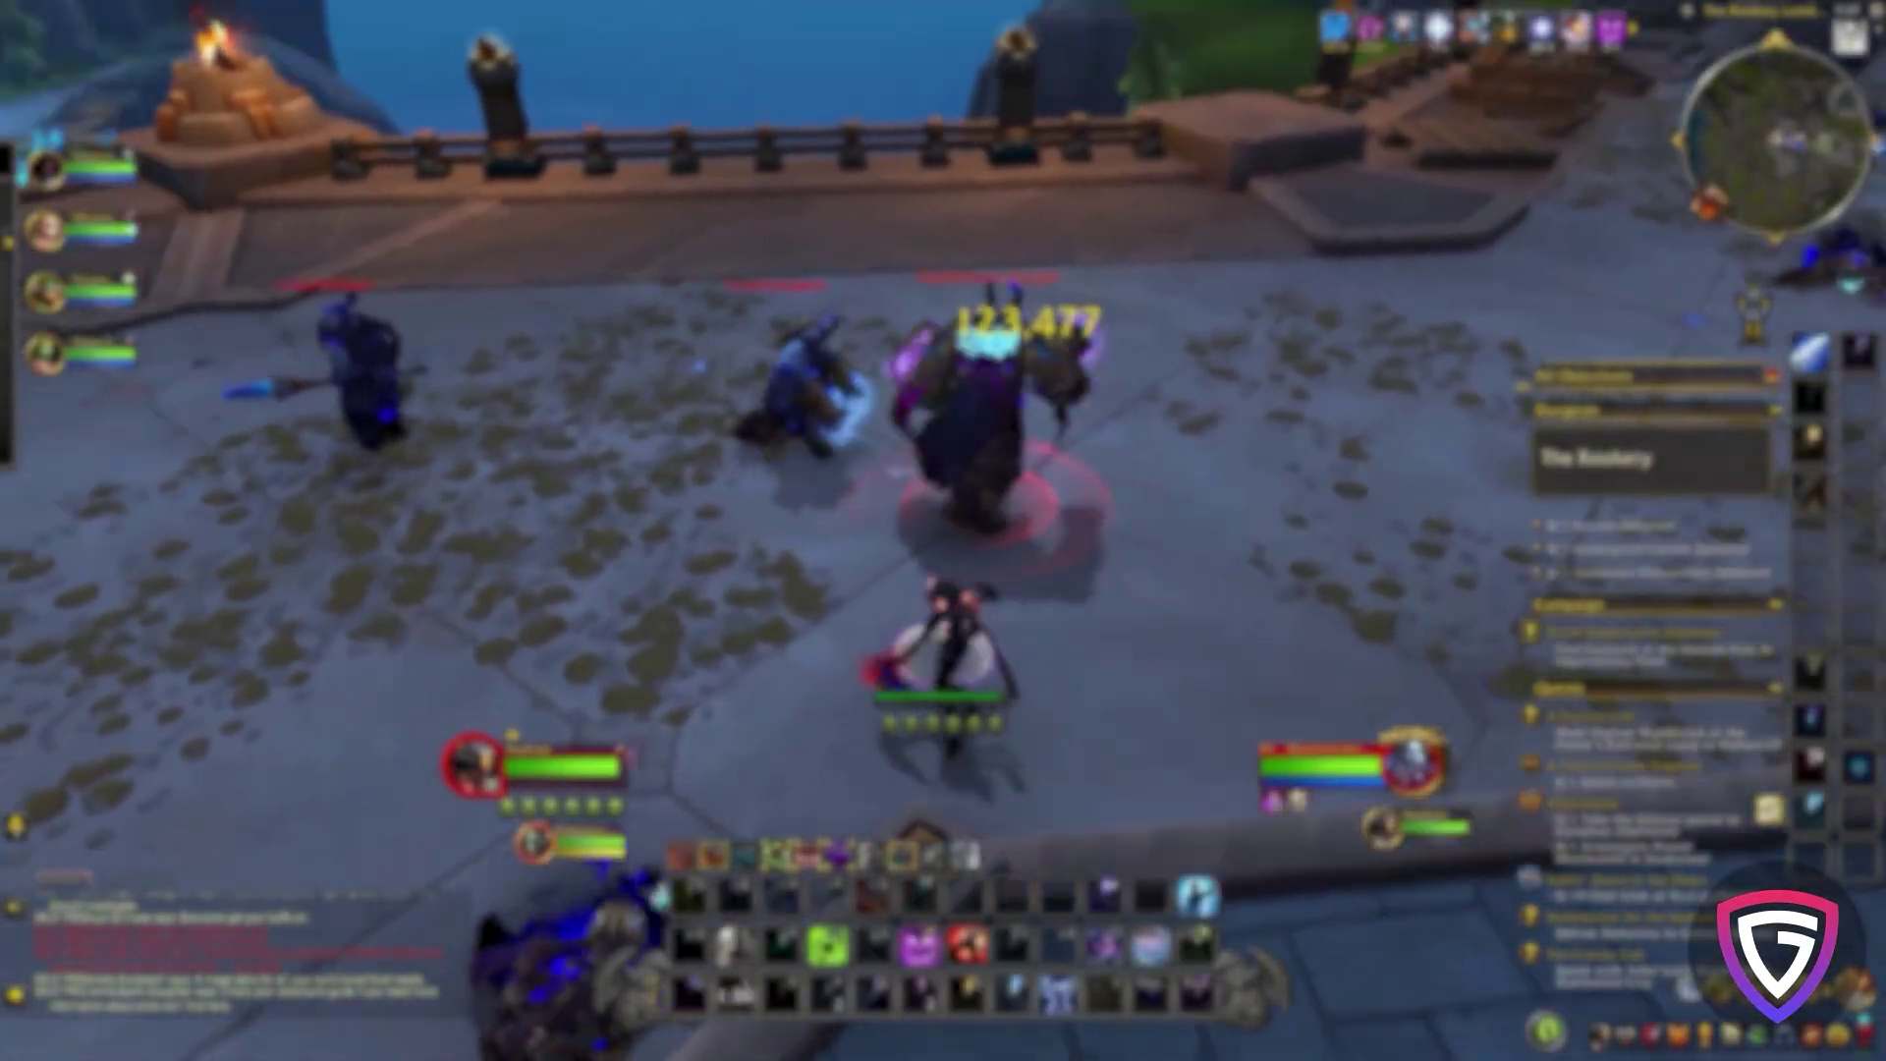
Turn the view left toward the blue crystals while fighting the group of enemies
key(a)
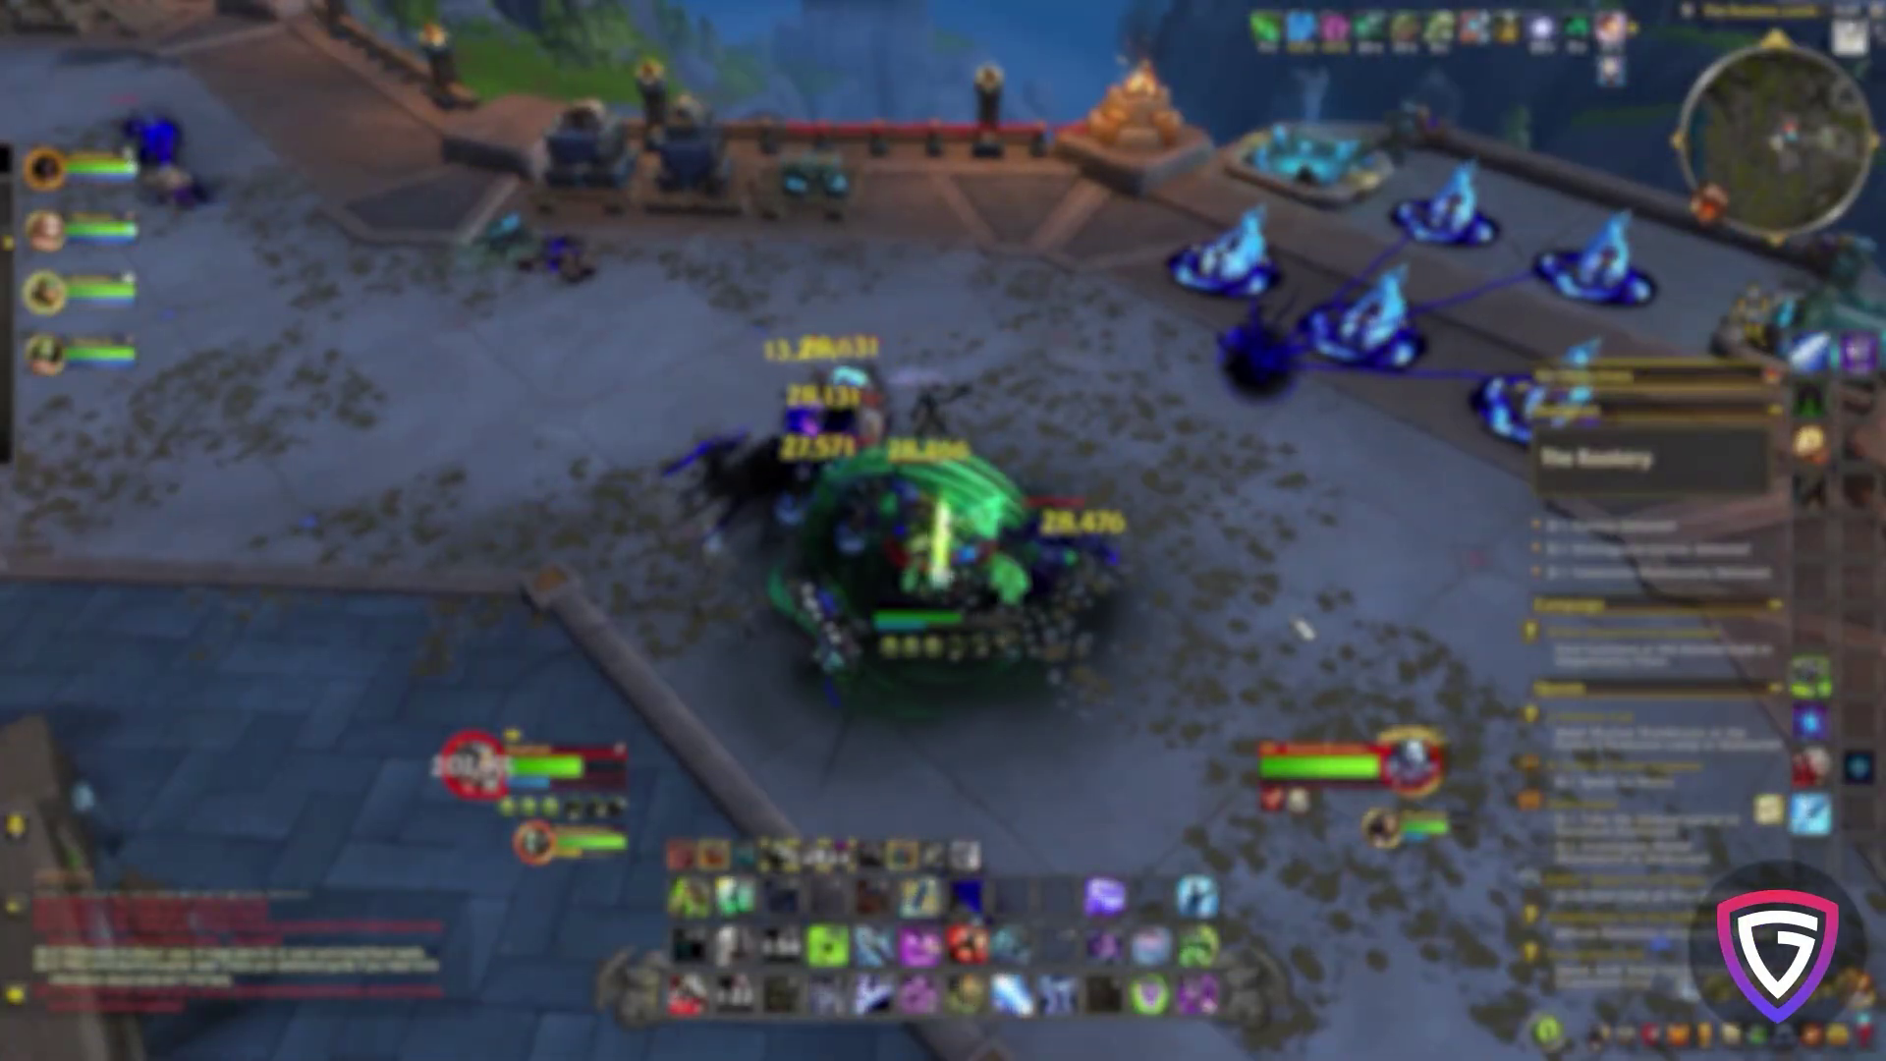
key(a)
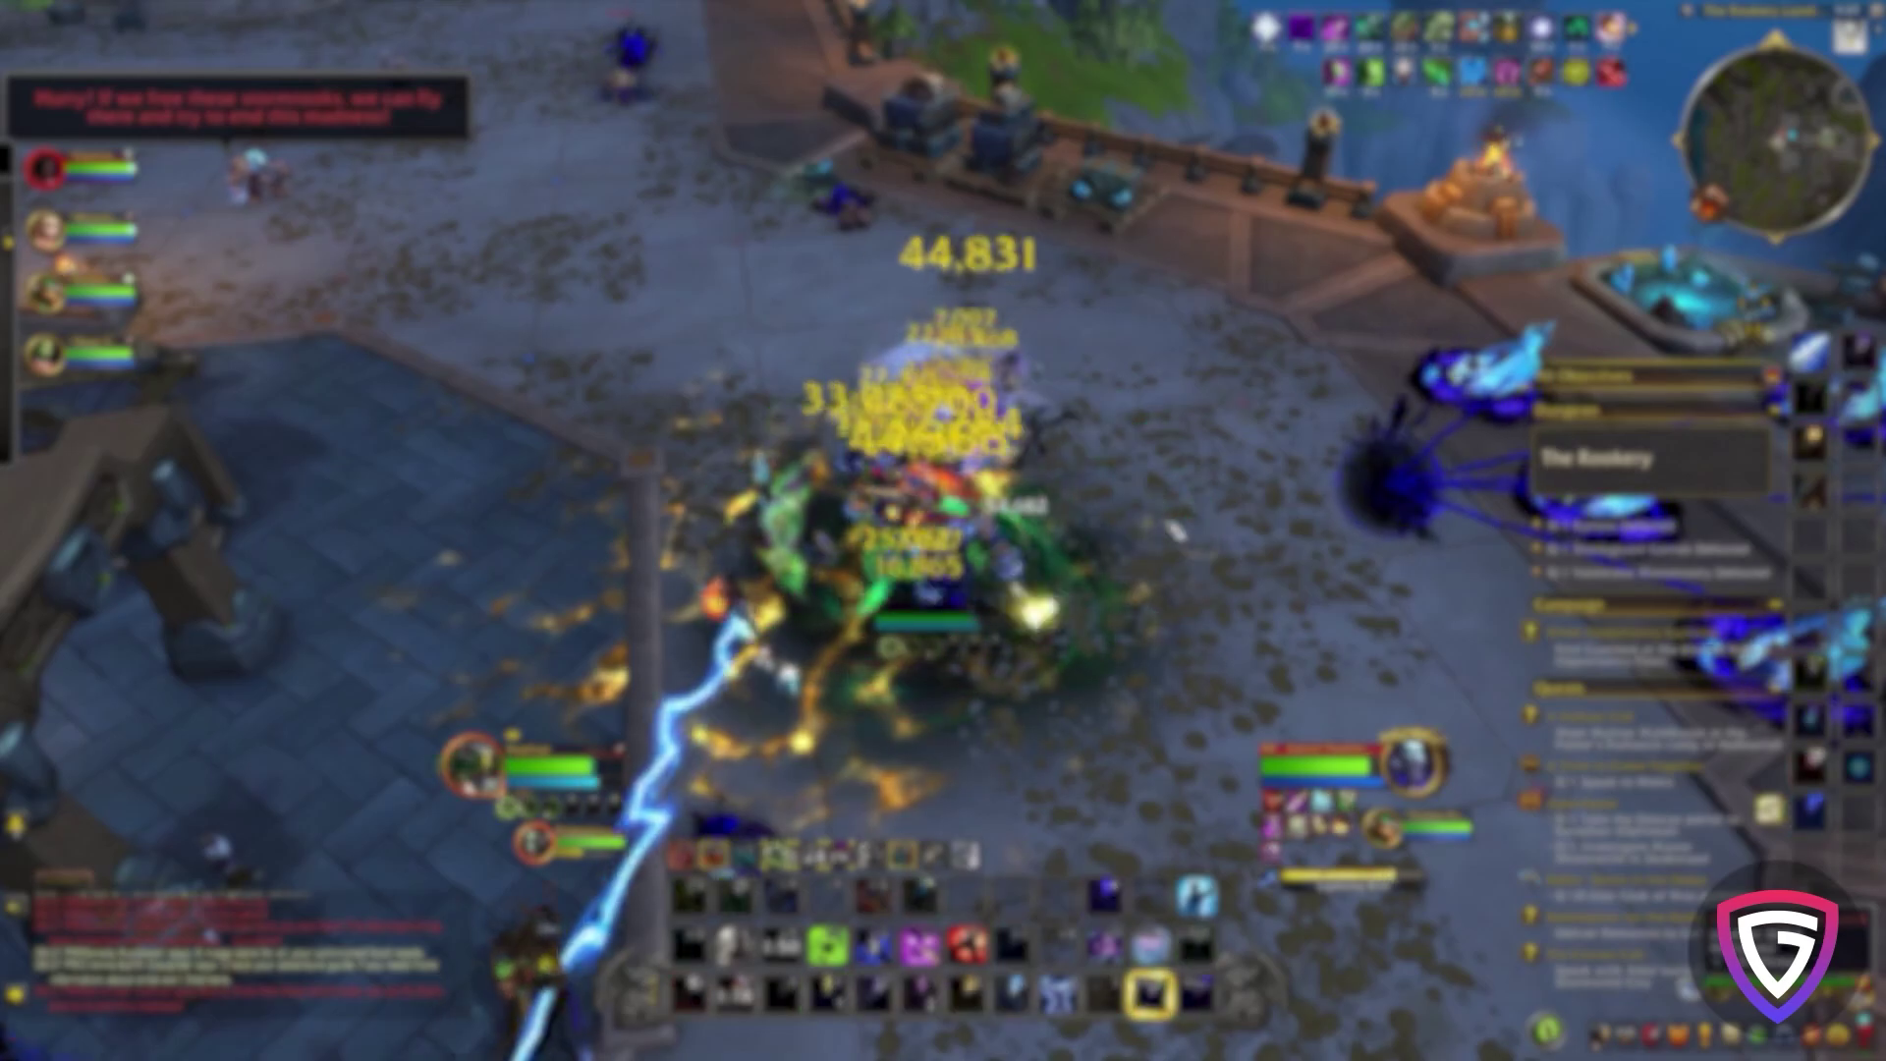
key(a)
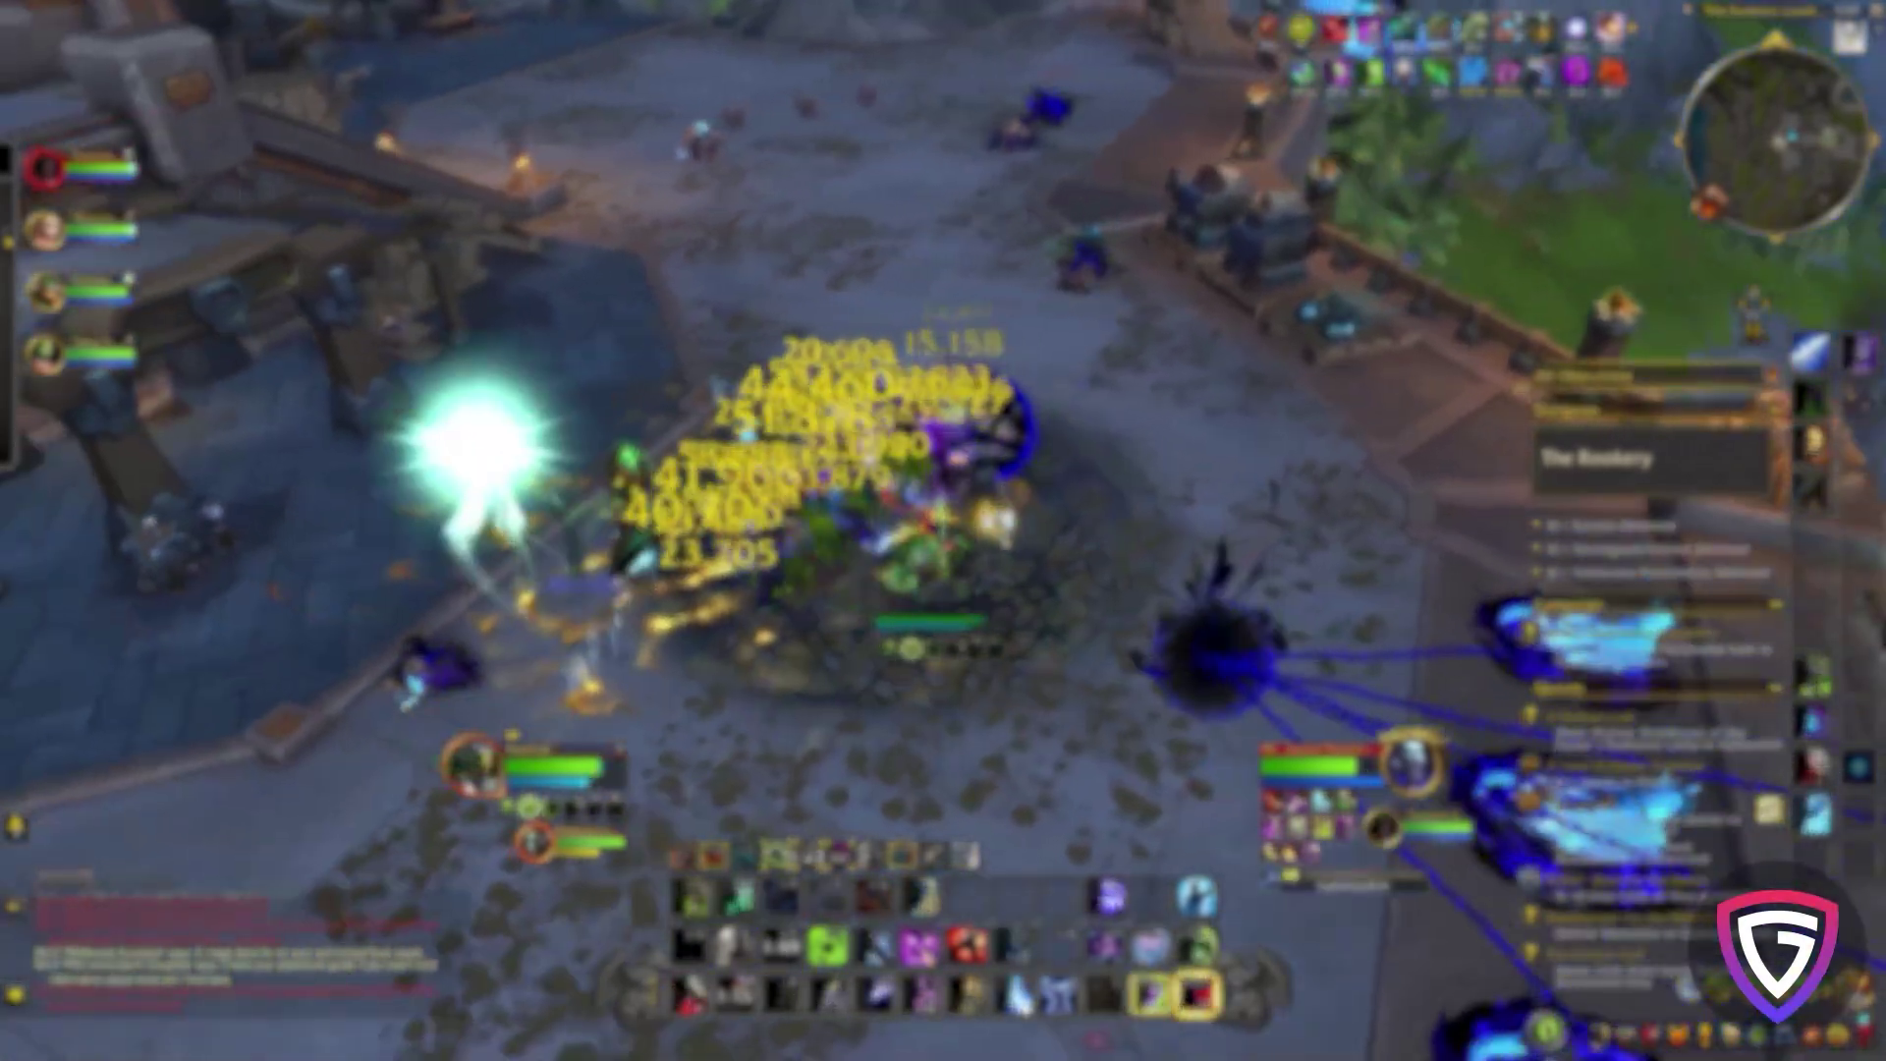
key(a)
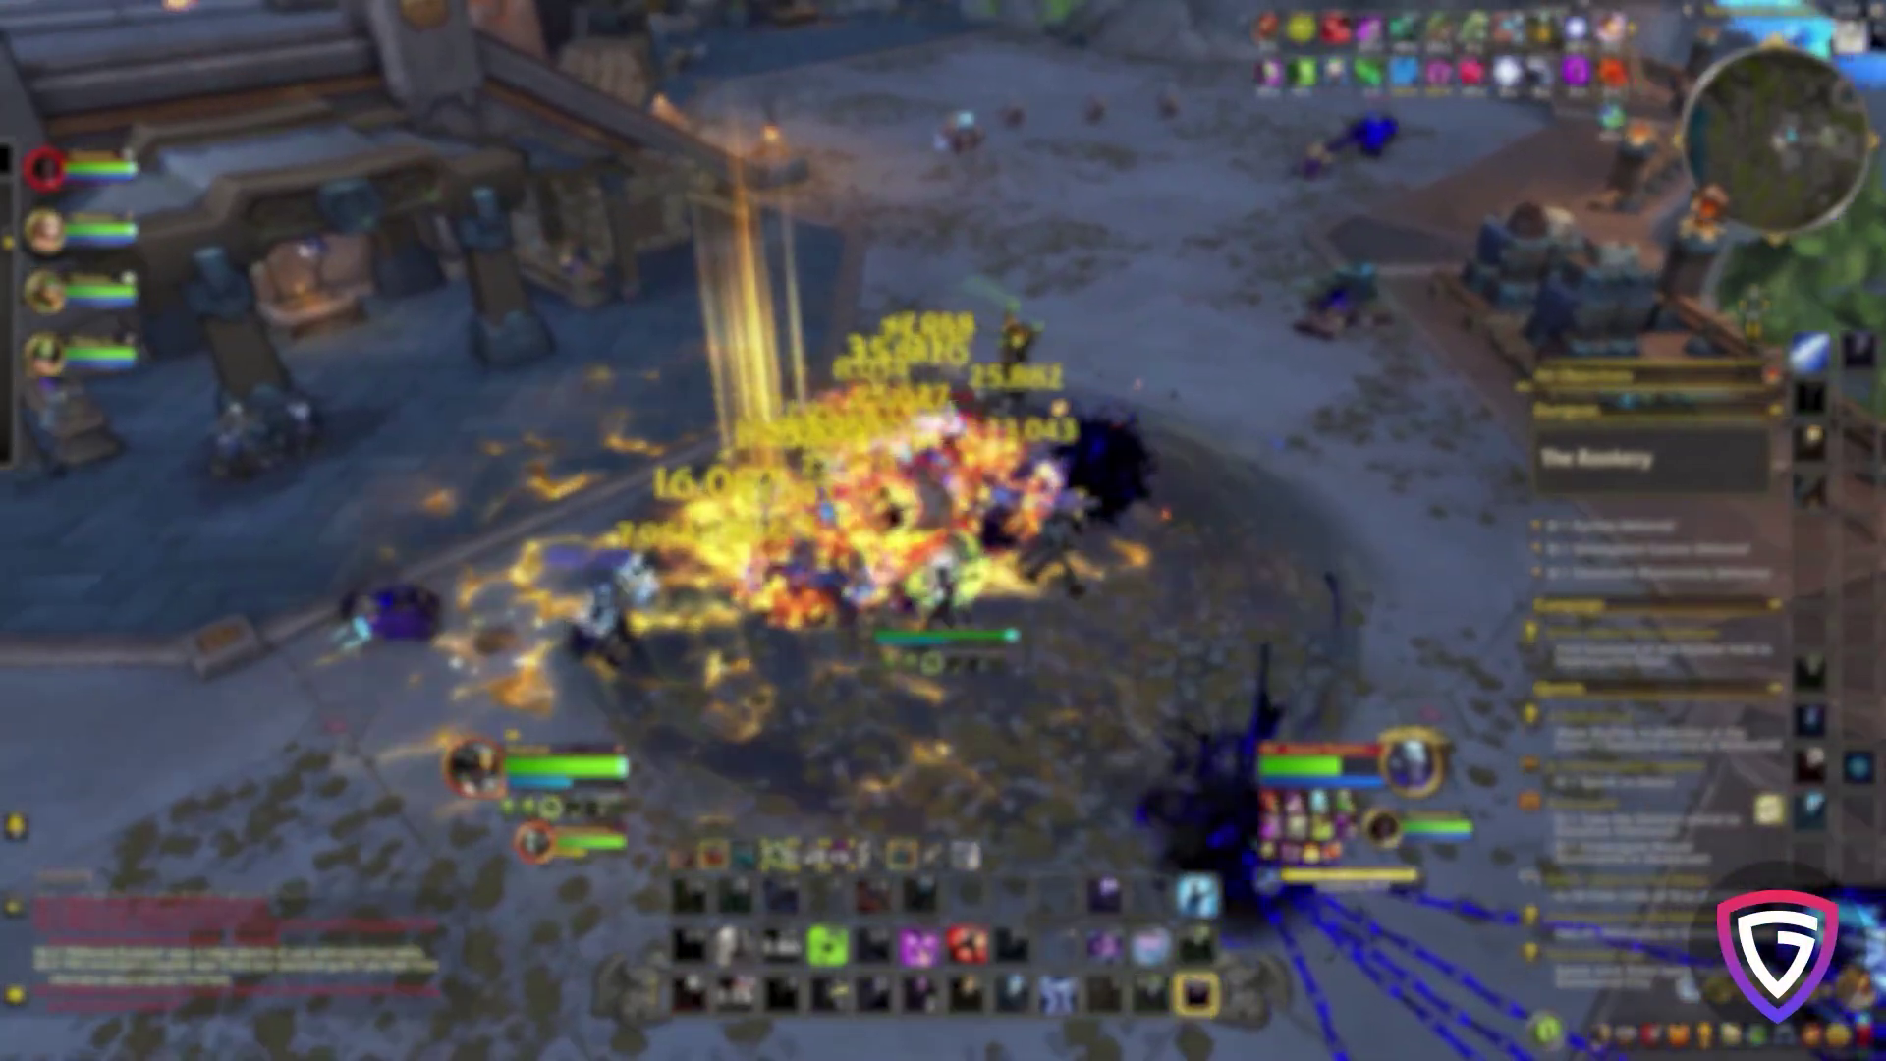
key(a)
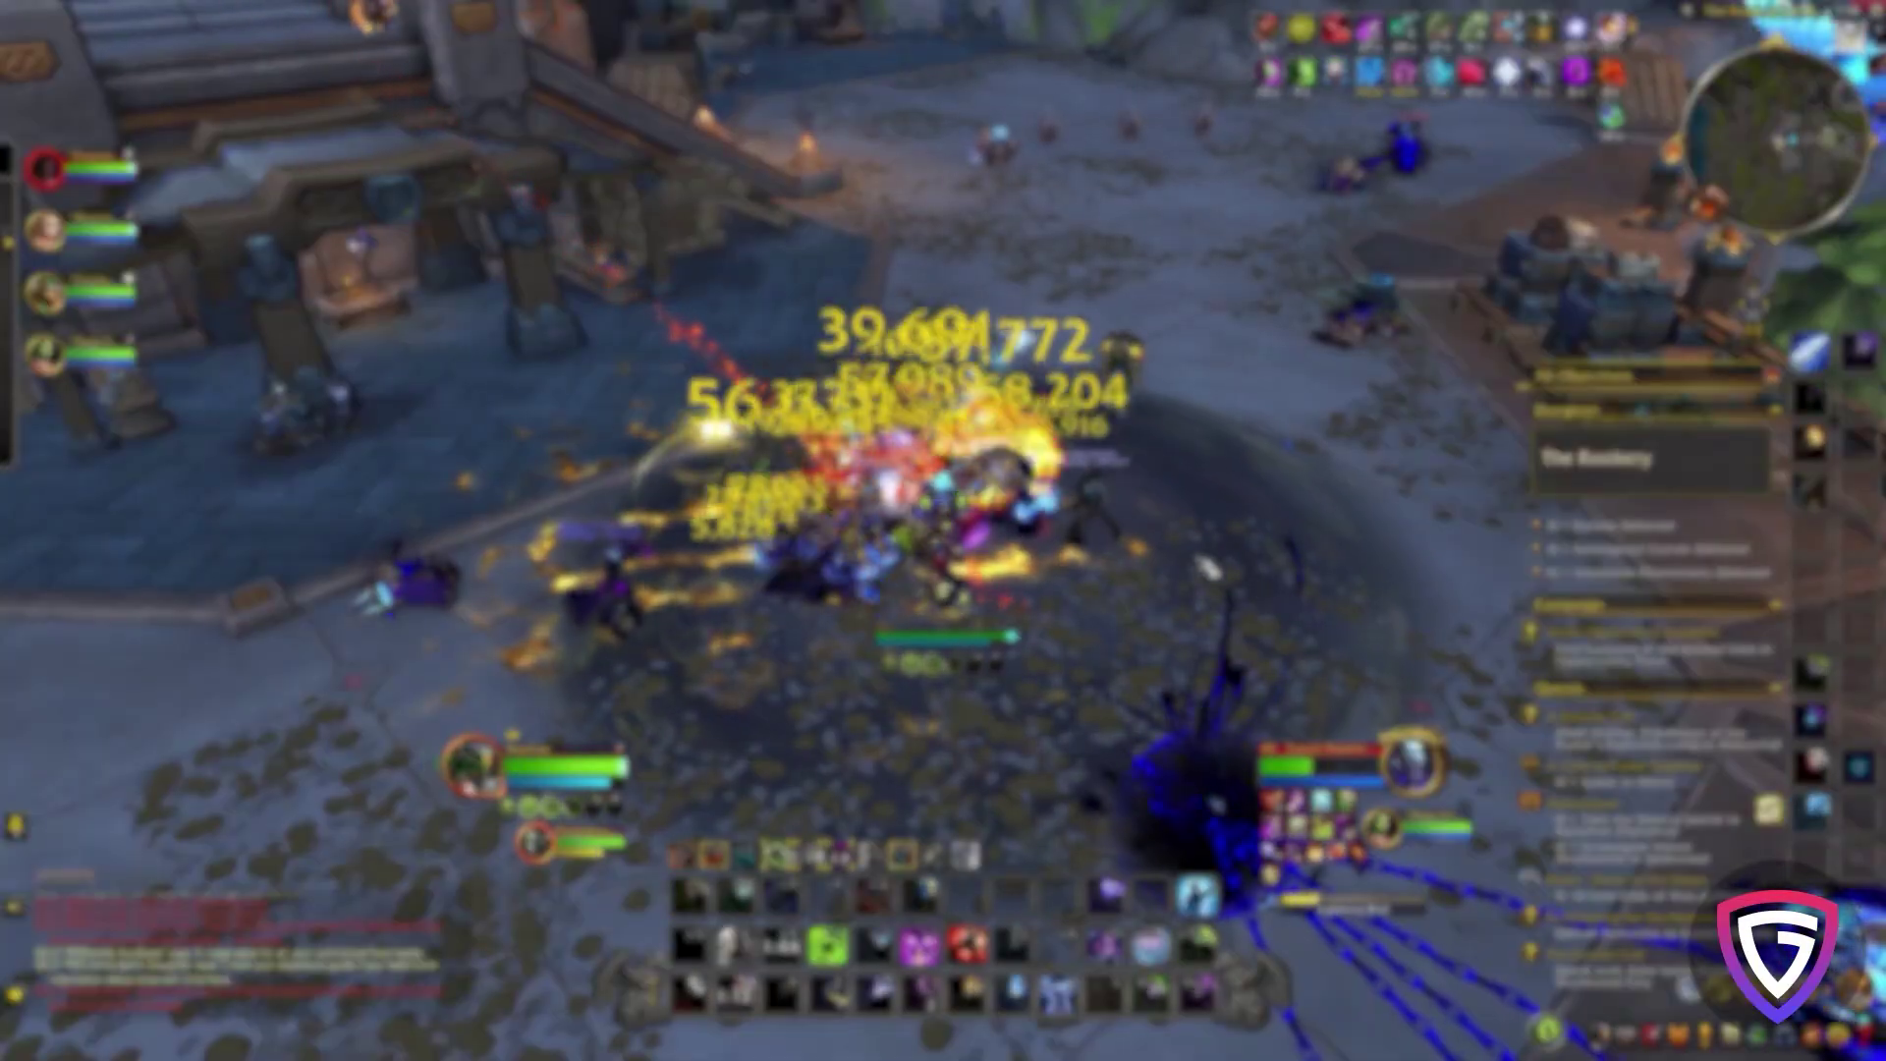
key(a)
key(a)
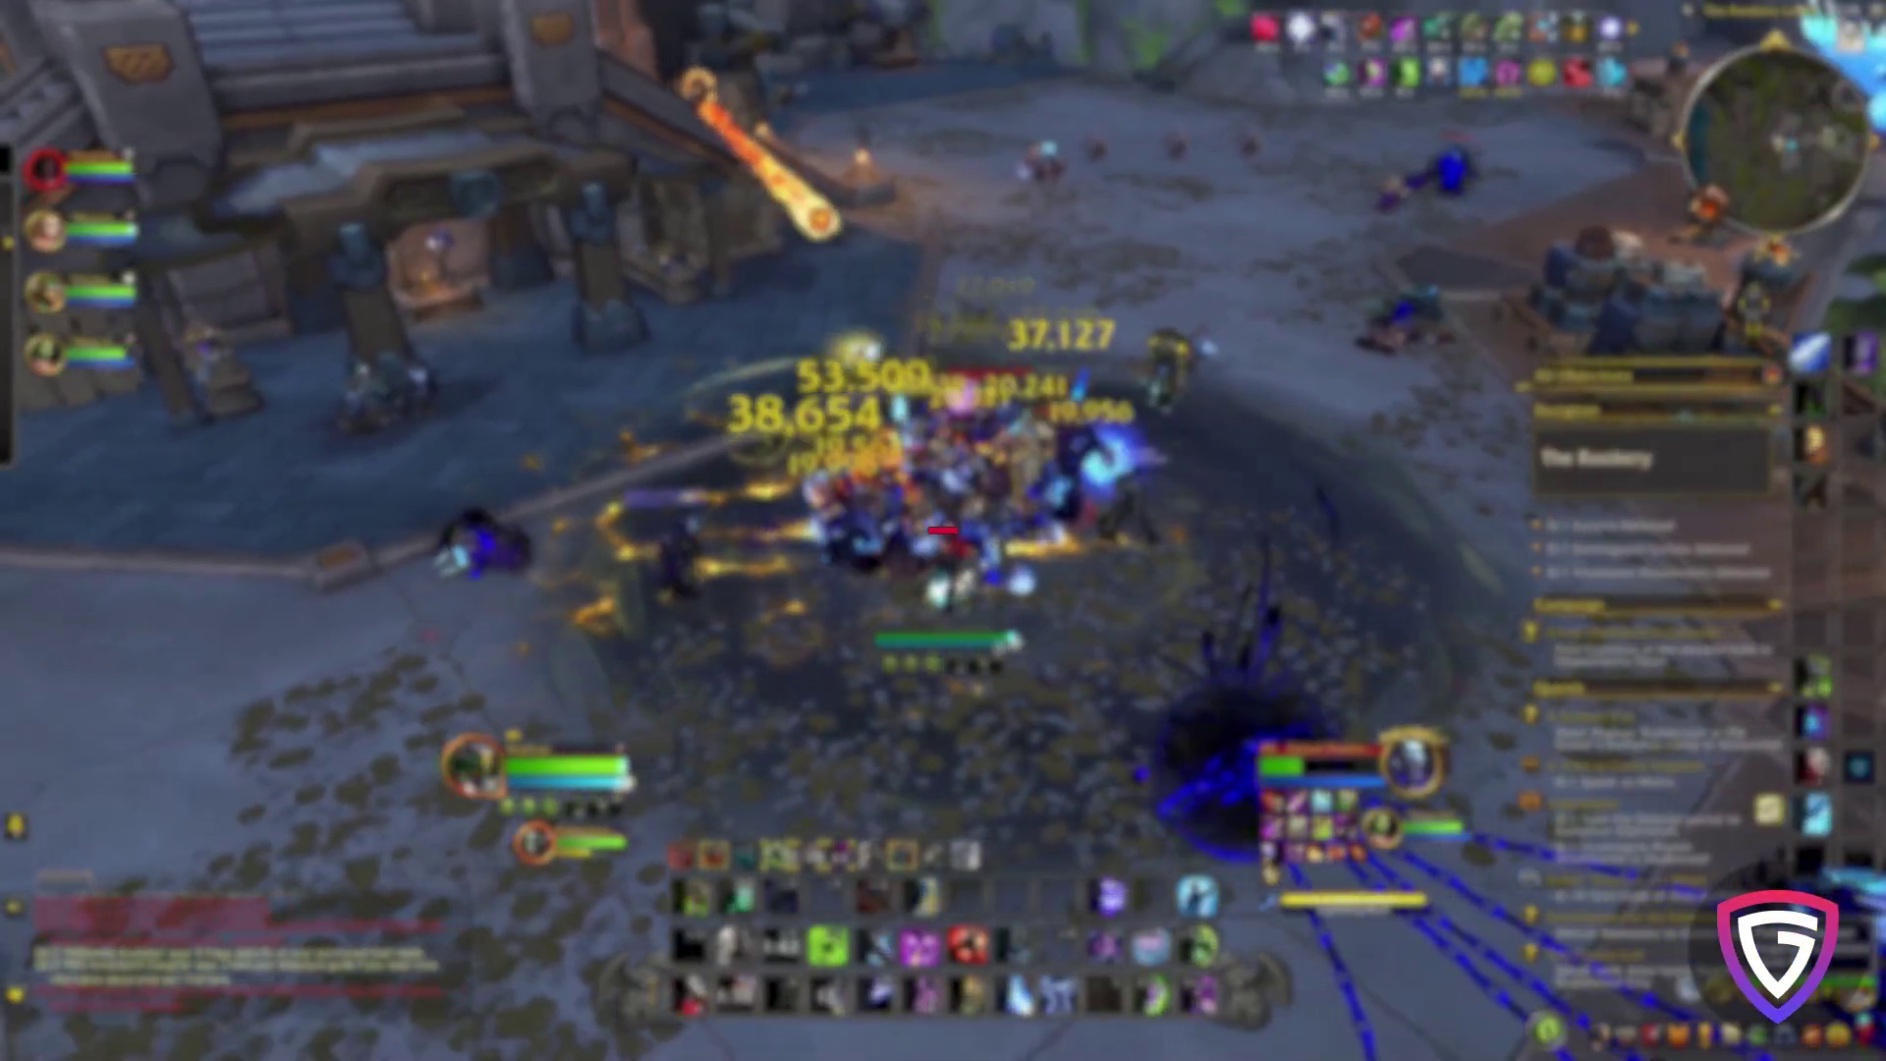